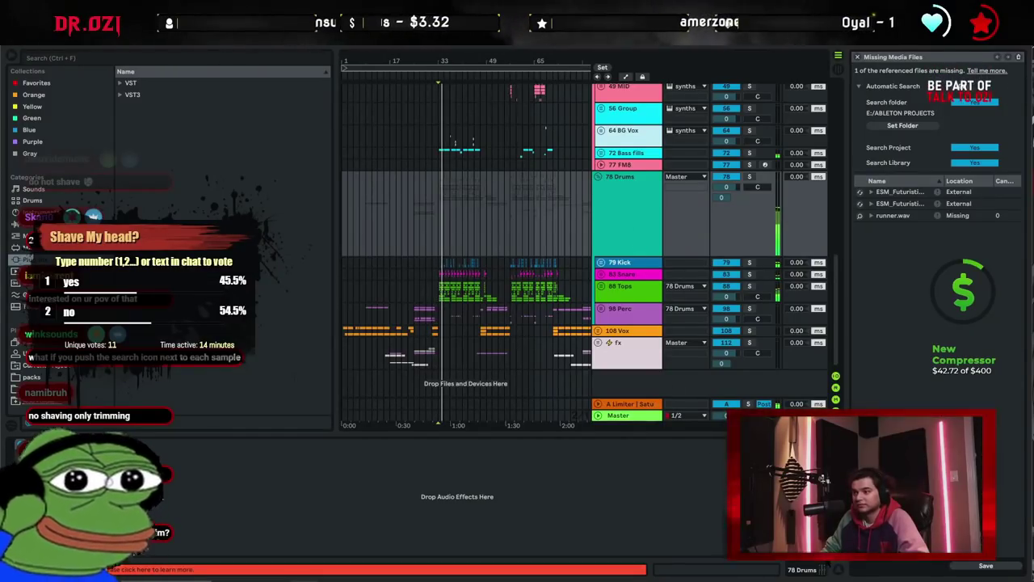
# Hide the device view and close the Missing Media Files list to enlarge the arrangement
pyautogui.click(839, 572)
pyautogui.moveTo(445, 63); pyautogui.dragTo(388, 121)
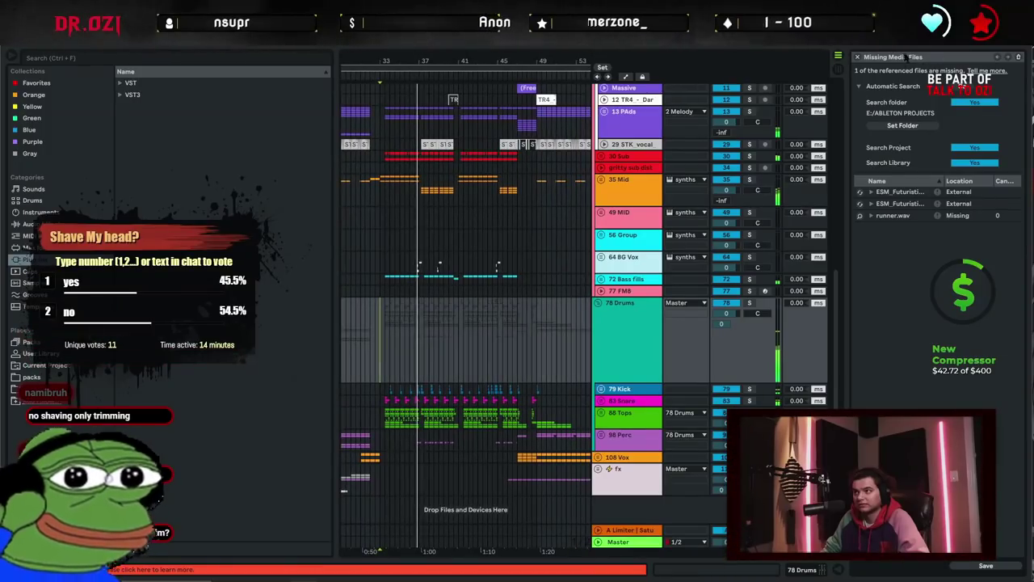
pyautogui.click(858, 57)
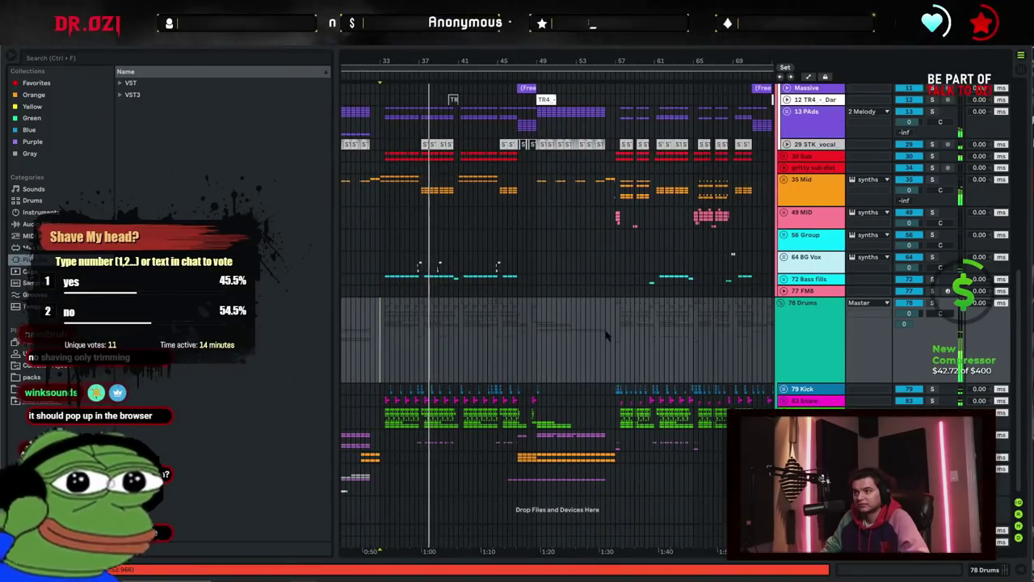
# Audition the arrangement from several positions, including around bar 65 and bar 31
pyautogui.press('space')
pyautogui.click(696, 333)
pyautogui.press('space')
pyautogui.press('space')
pyautogui.moveTo(723, 328); pyautogui.dragTo(540, 326)
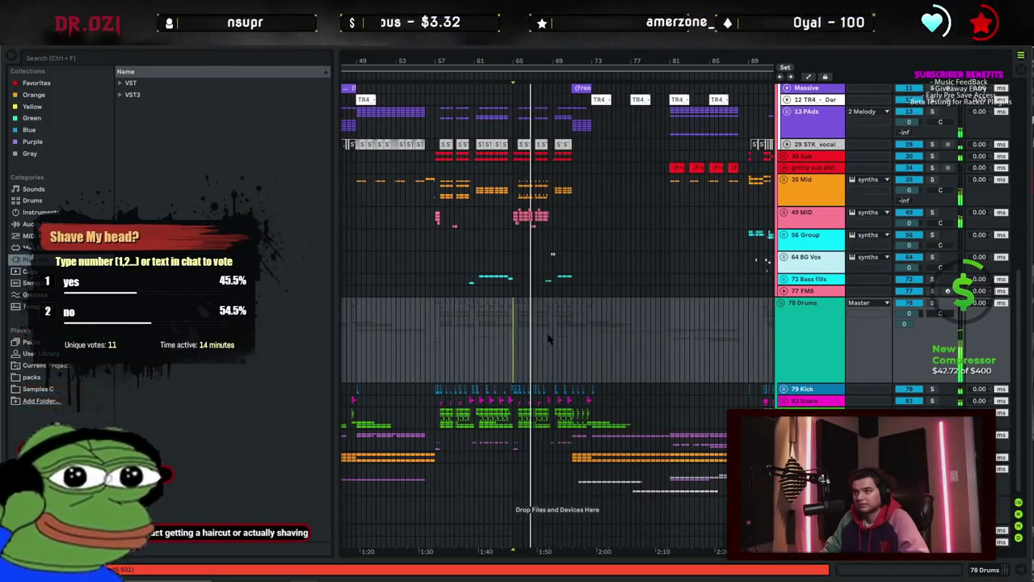
pyautogui.moveTo(554, 57); pyautogui.dragTo(557, 24)
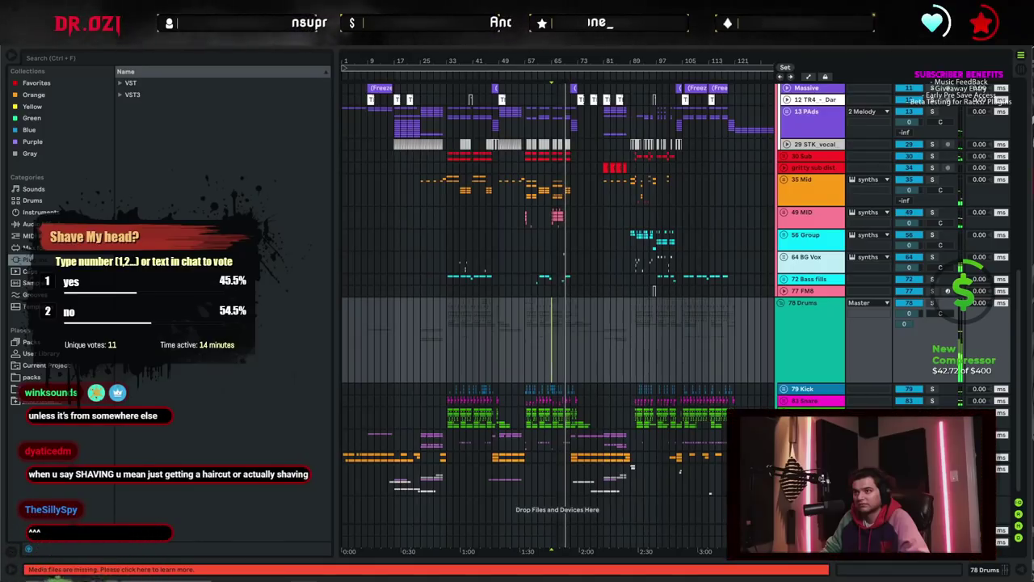
pyautogui.hotkey('ctrl', 'alt', 'l')
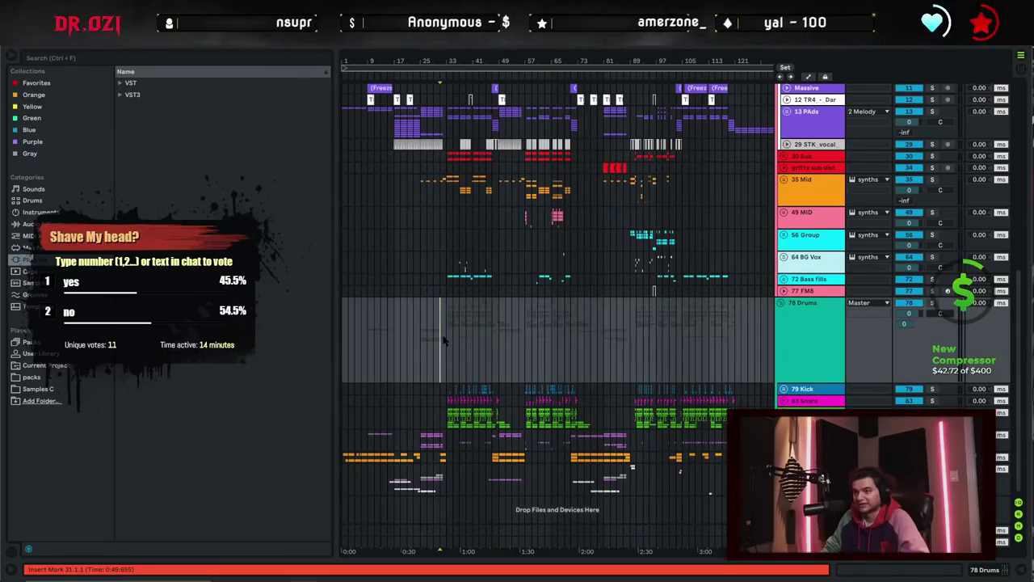
pyautogui.click(449, 340)
pyautogui.press('space')
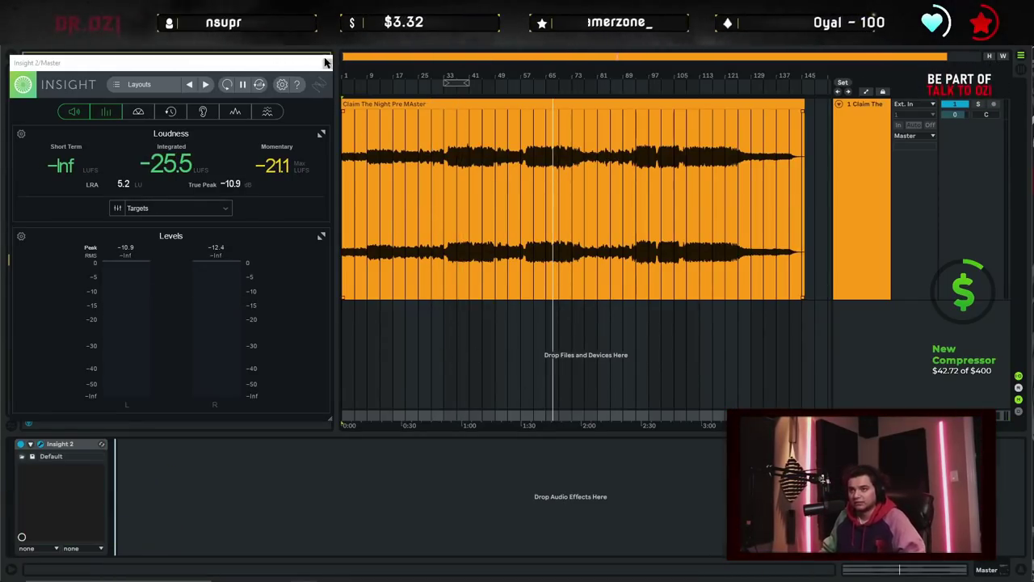
# Close the Insight 2 window and remove EQ Eight from the Claim The Night Pre MAster track
pyautogui.click(328, 64)
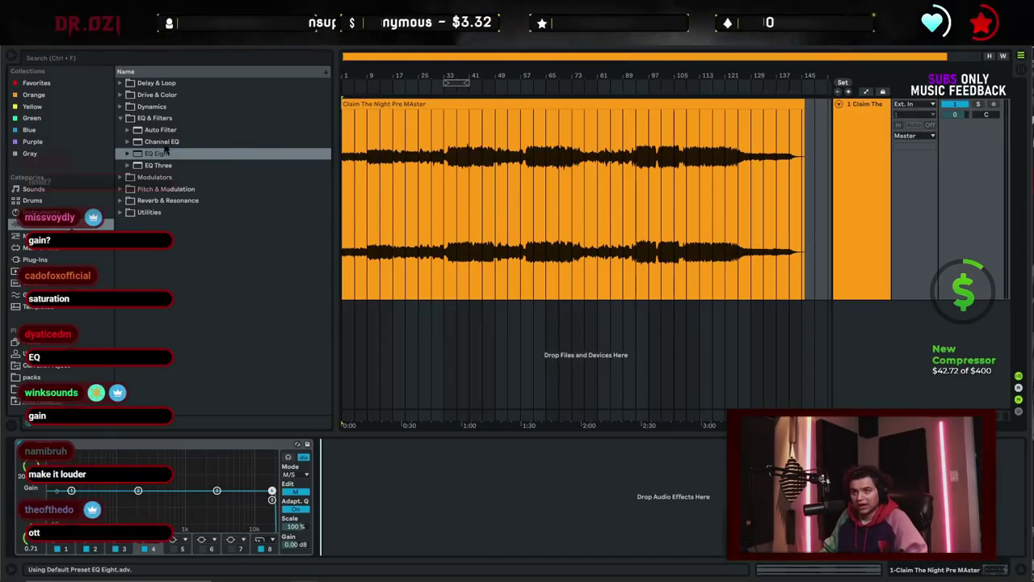
pyautogui.click(120, 118)
pyautogui.click(373, 214)
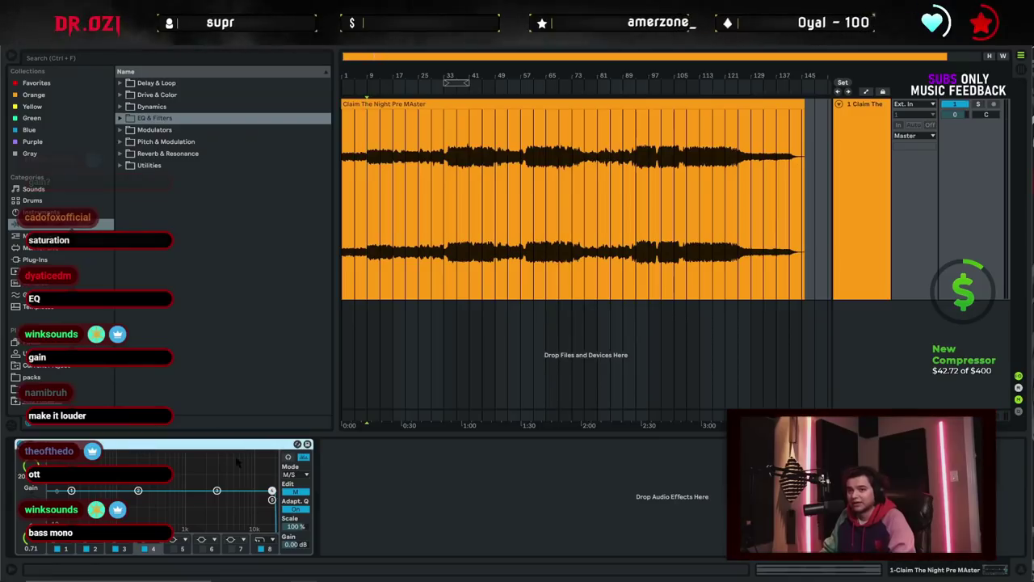
pyautogui.press('Delete')
# Find FabFilter Pro-Q 3 among the plug-ins, load it on the pre-master track and reposition its window
pyautogui.click(35, 259)
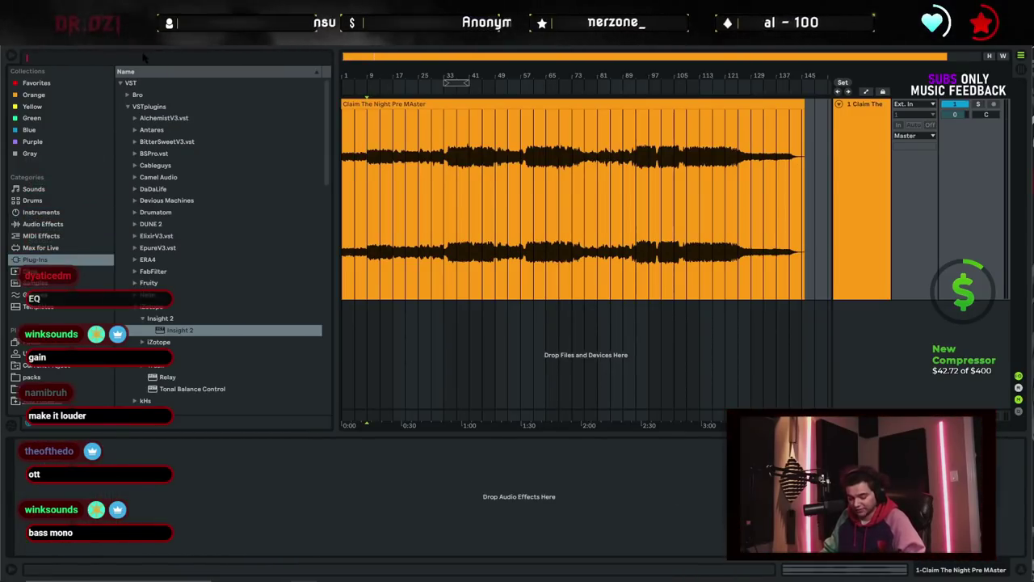
pyautogui.write('pro q')
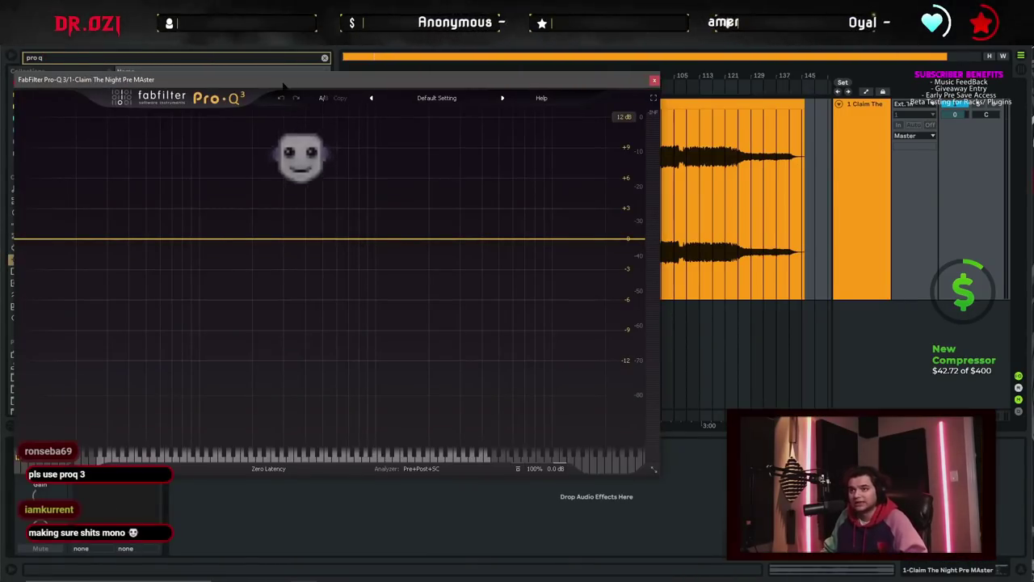
pyautogui.moveTo(283, 82); pyautogui.dragTo(445, 87)
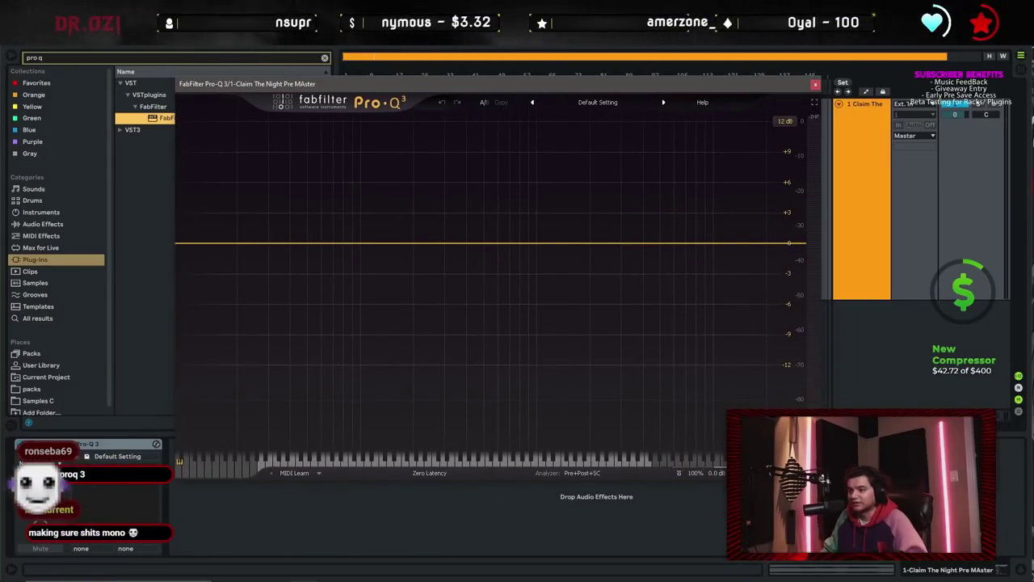
pyautogui.moveTo(655, 85); pyautogui.dragTo(545, 76)
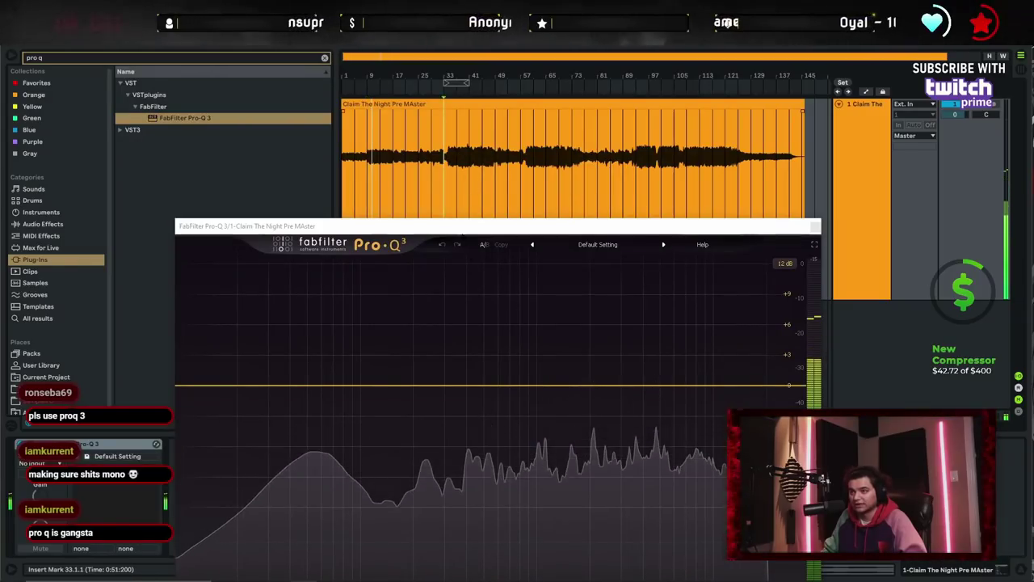
pyautogui.moveTo(510, 231); pyautogui.dragTo(439, 75)
# Play the track and add a low cut band with a 72 dB/oct slope and Q 0.300 at the lowest frequencies
pyautogui.press('space')
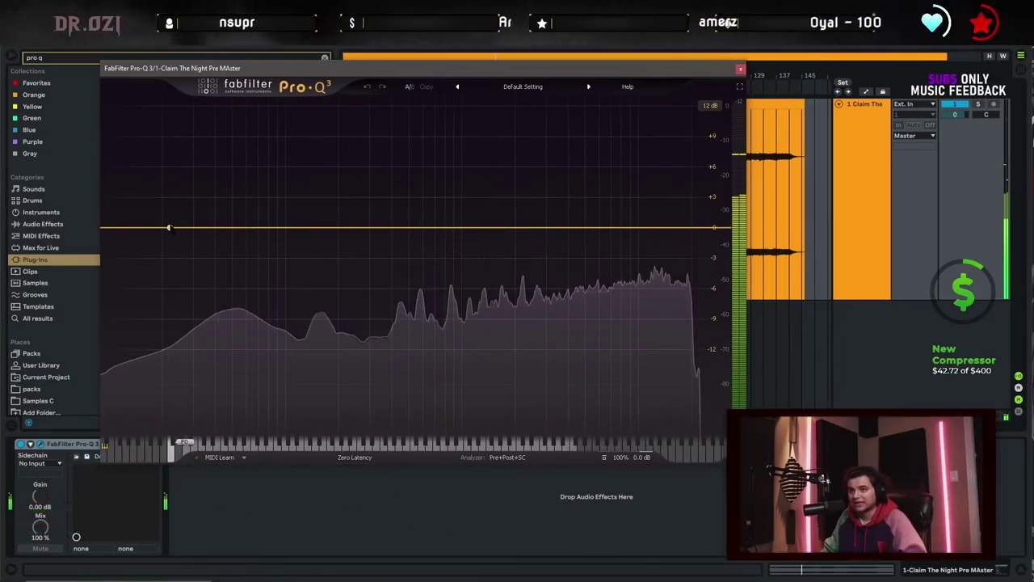
pyautogui.press('space')
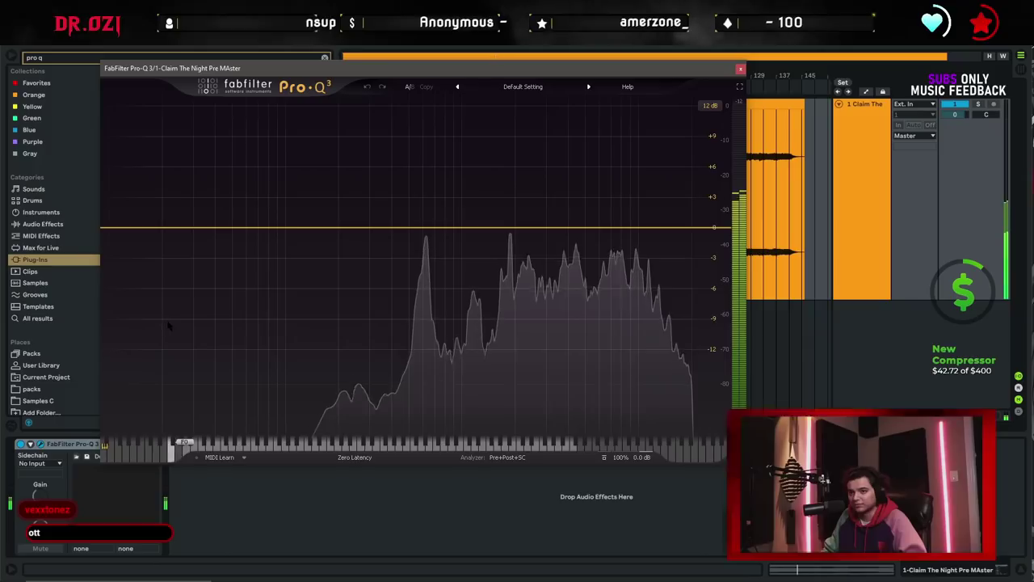
pyautogui.press('space')
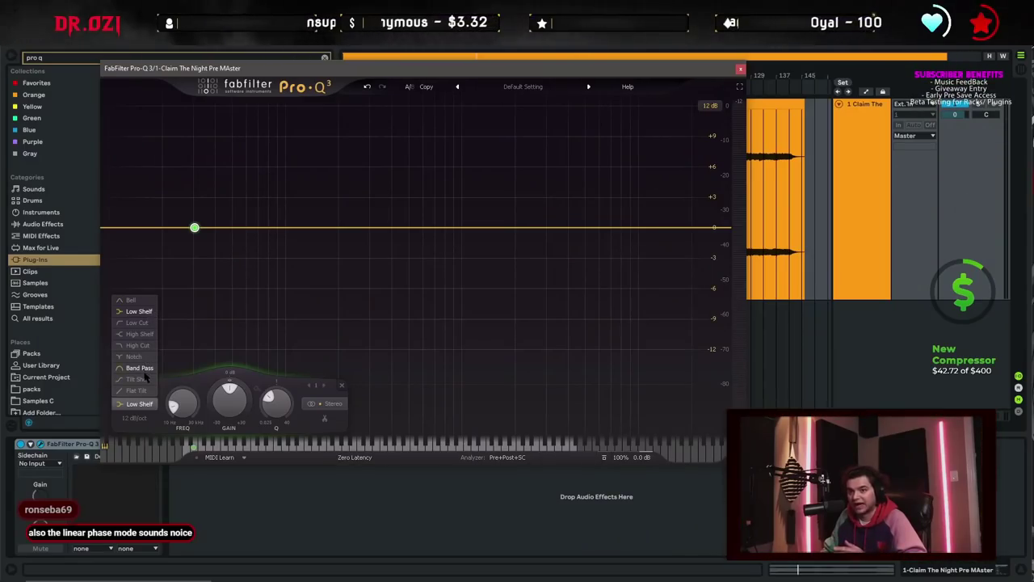
pyautogui.click(138, 326)
pyautogui.scroll(6, 192, 332)
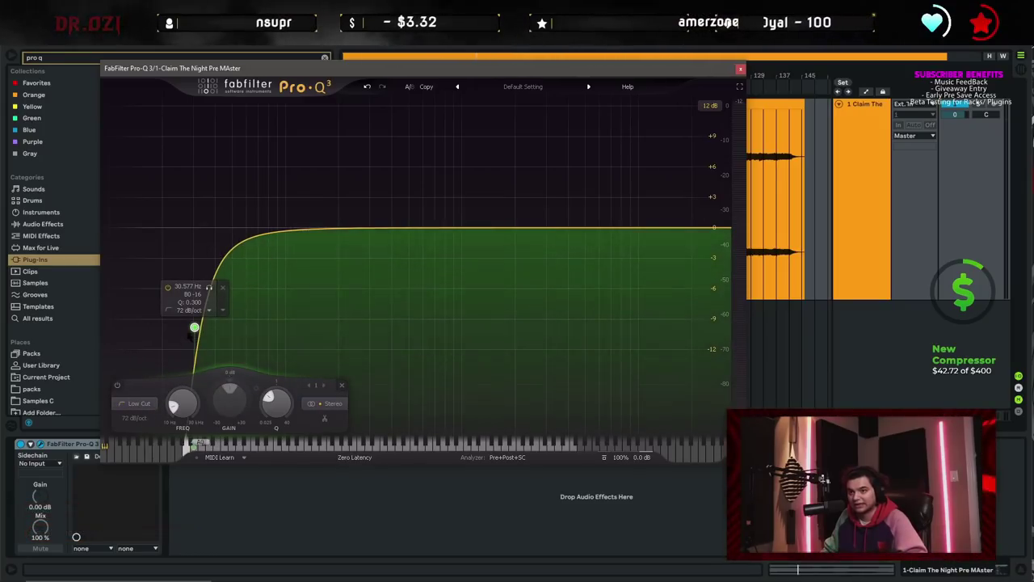
pyautogui.scroll(2, 194, 325)
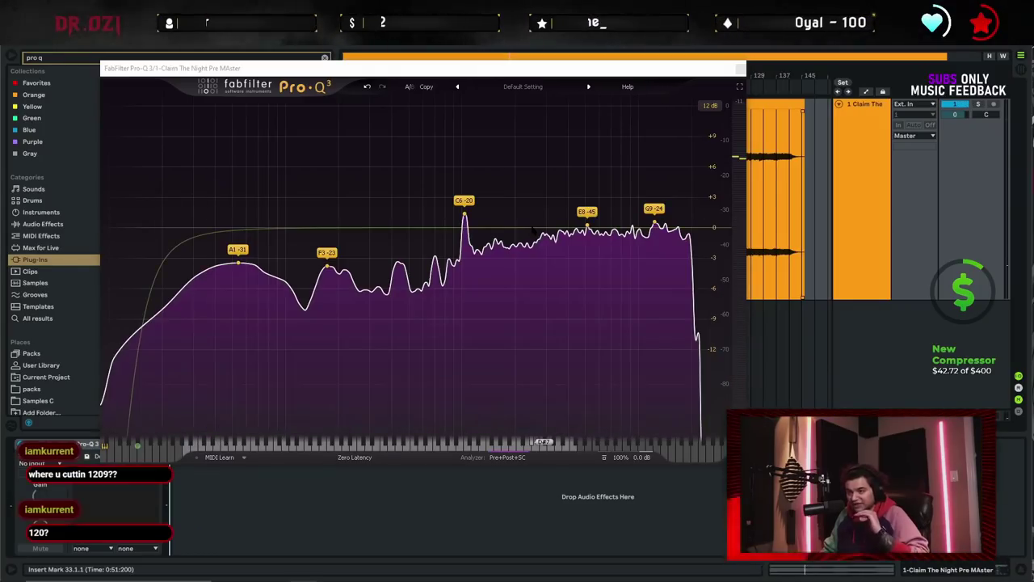
# Add a bell band in the upper mids and set its frequency to 3000 Hz
pyautogui.click(532, 228)
pyautogui.press('space')
pyautogui.rightClick(532, 228)
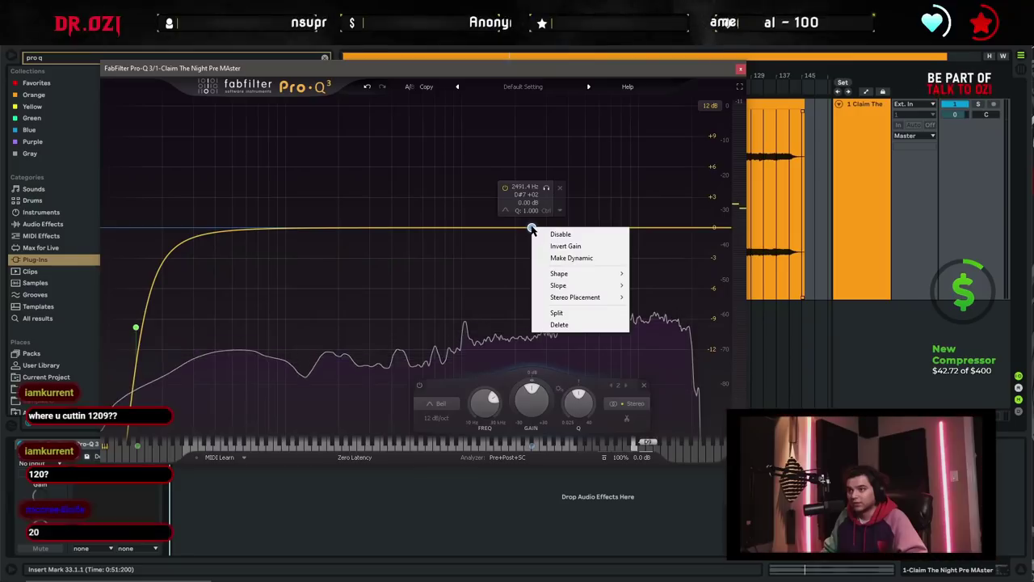
pyautogui.doubleClick(530, 187)
pyautogui.write('3000')
pyautogui.press('Return')
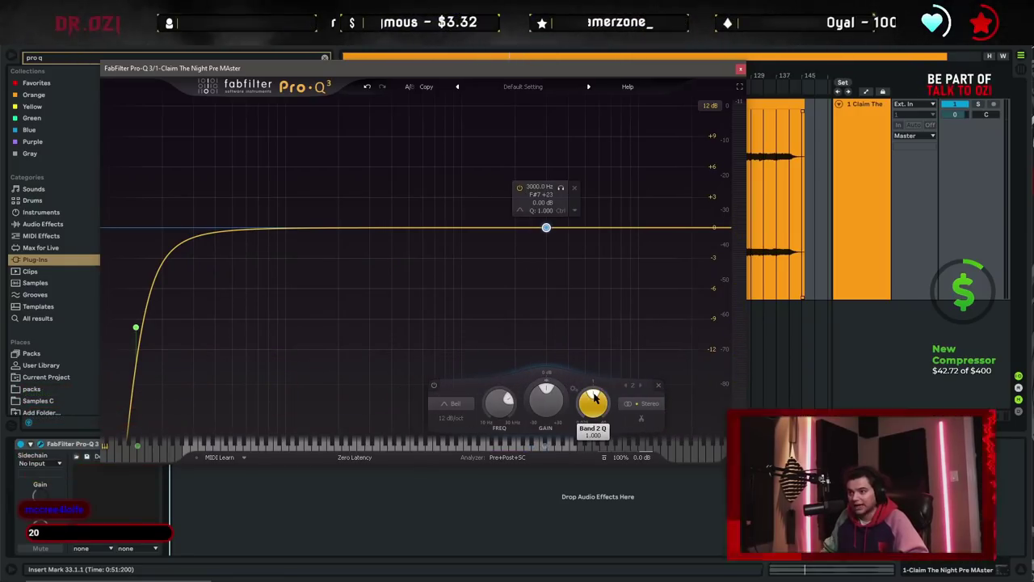
# Set the 3000 Hz band's gain to -2 dB and narrow its Q to about 4.75
pyautogui.moveTo(503, 402); pyautogui.dragTo(543, 395)
pyautogui.hotkey('ctrl', 'z')
pyautogui.doubleClick(548, 391)
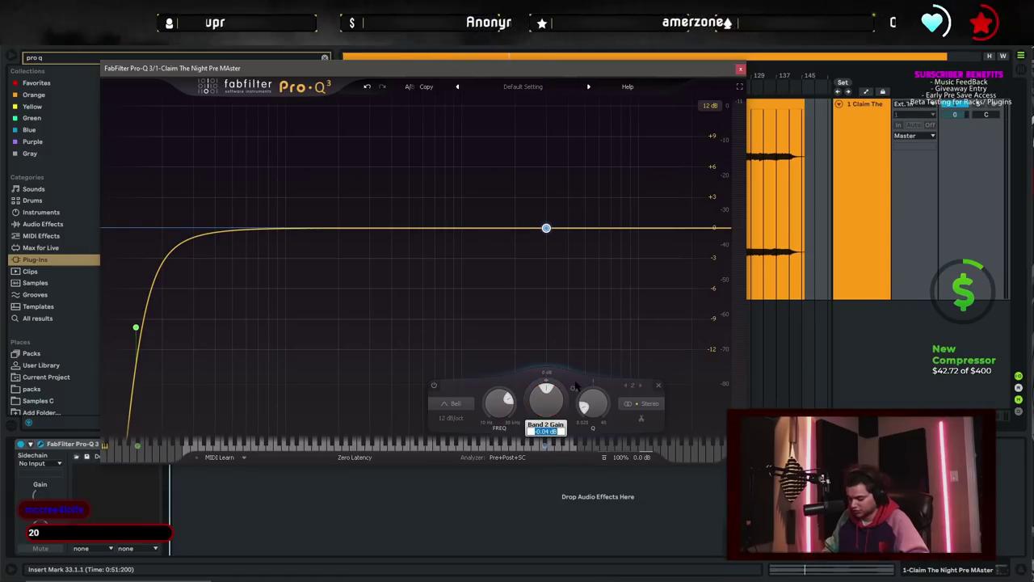
pyautogui.write('-2')
pyautogui.press('Return')
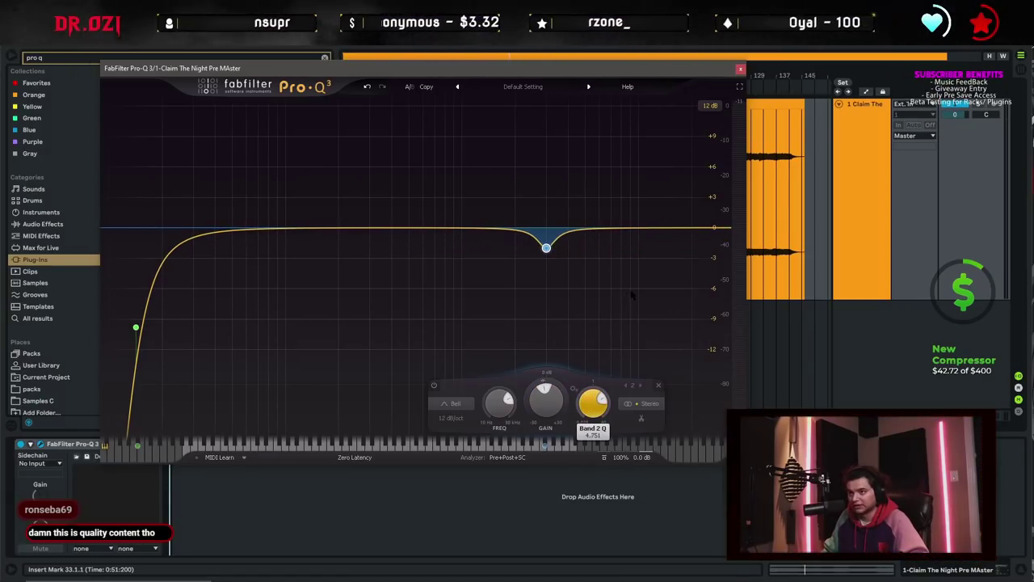
# Add a high cut band at 18000 Hz and give it a Brickwall slope
pyautogui.doubleClick(697, 228)
pyautogui.rightClick(698, 228)
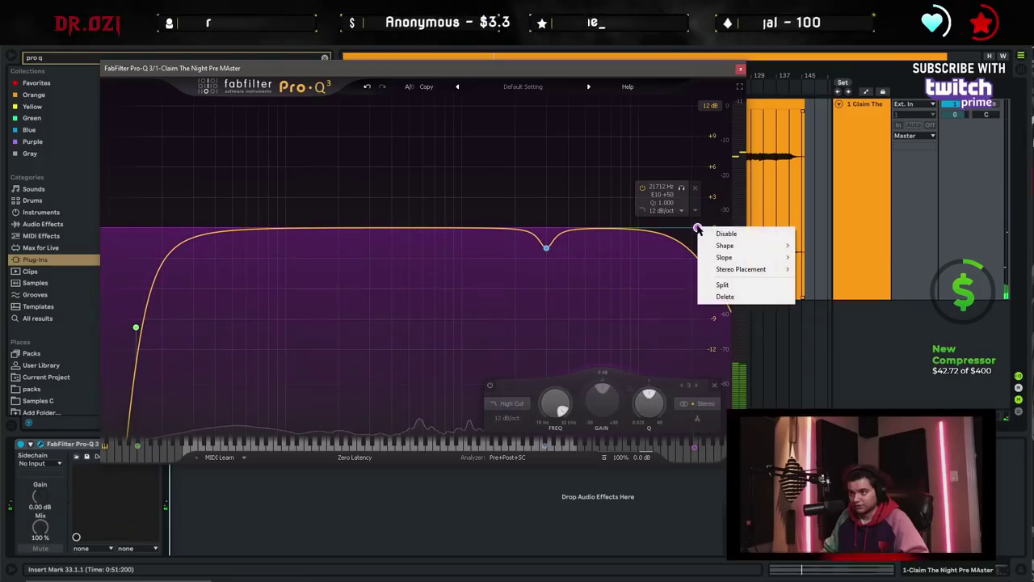
pyautogui.doubleClick(661, 187)
pyautogui.write('18')
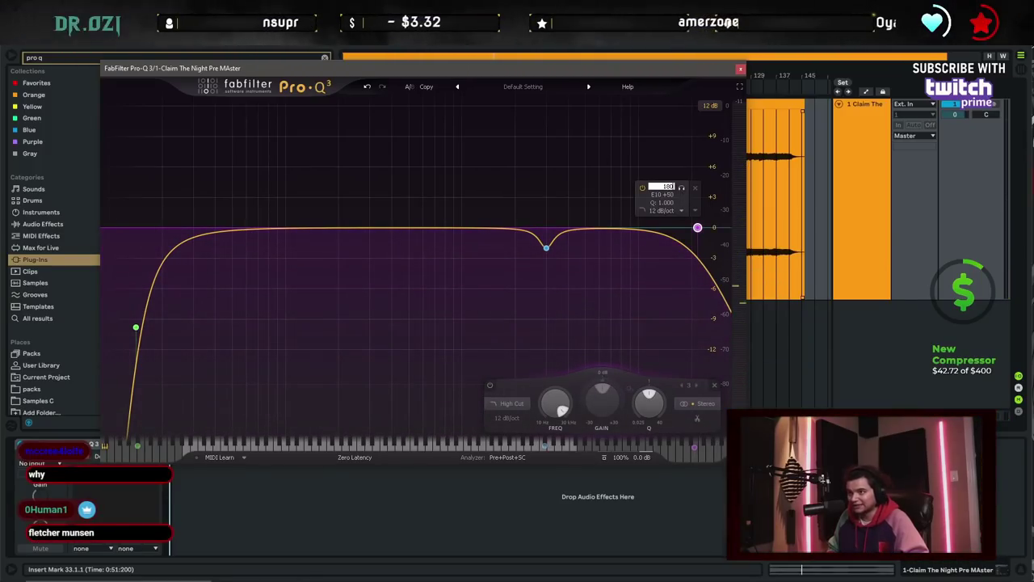
pyautogui.write('000')
pyautogui.press('Return')
pyautogui.click(509, 417)
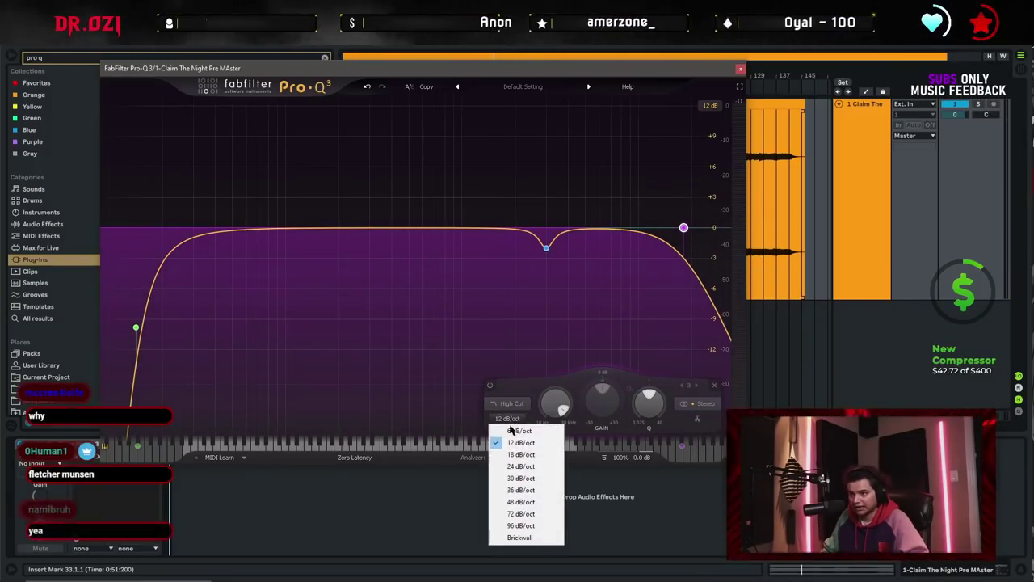
pyautogui.click(531, 537)
pyautogui.press('space')
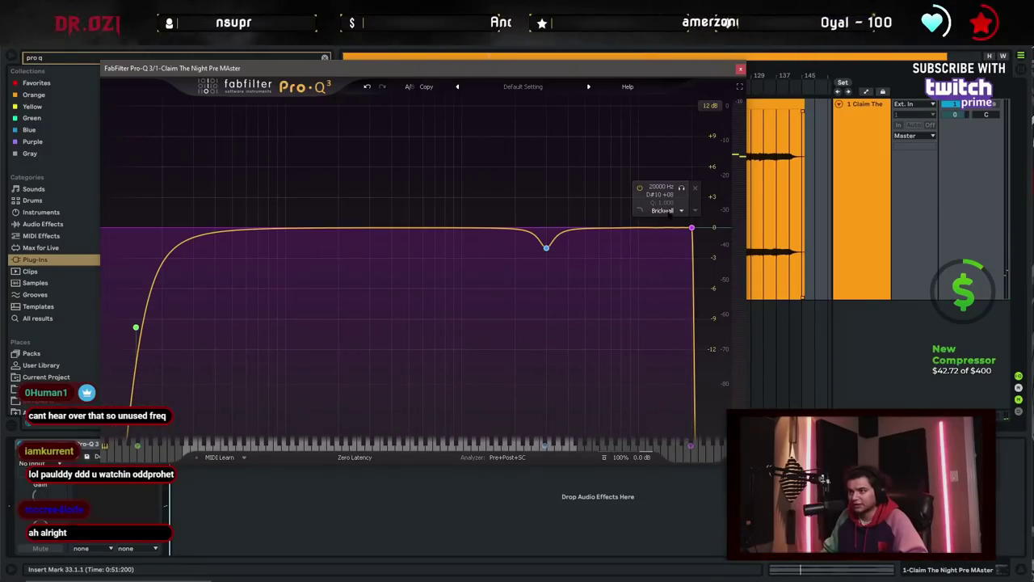
# Add a dynamic band at about 12637 Hz during playback and change its shape to Bell
pyautogui.press('space')
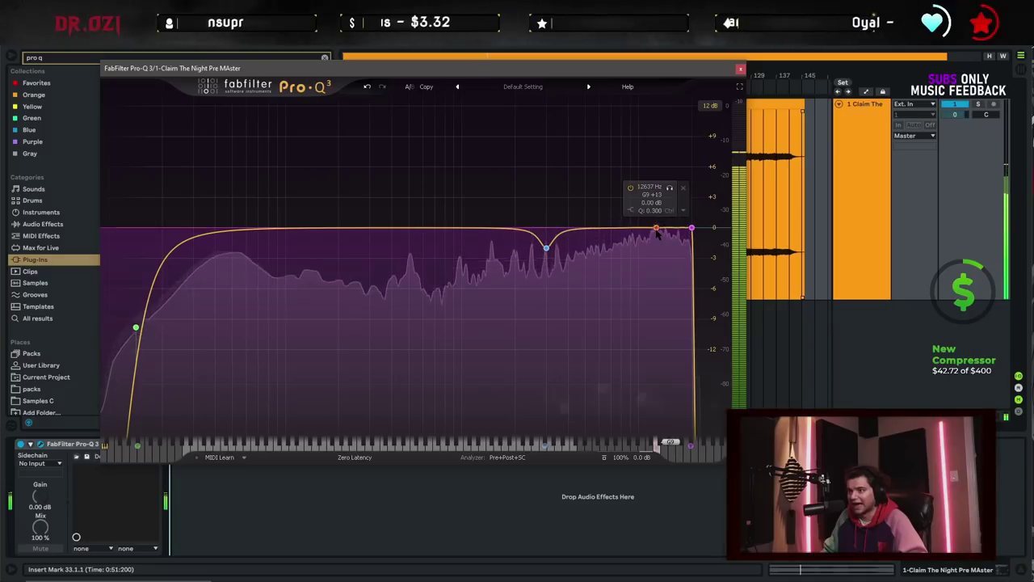
pyautogui.click(656, 229)
pyautogui.rightClick(657, 230)
pyautogui.click(685, 261)
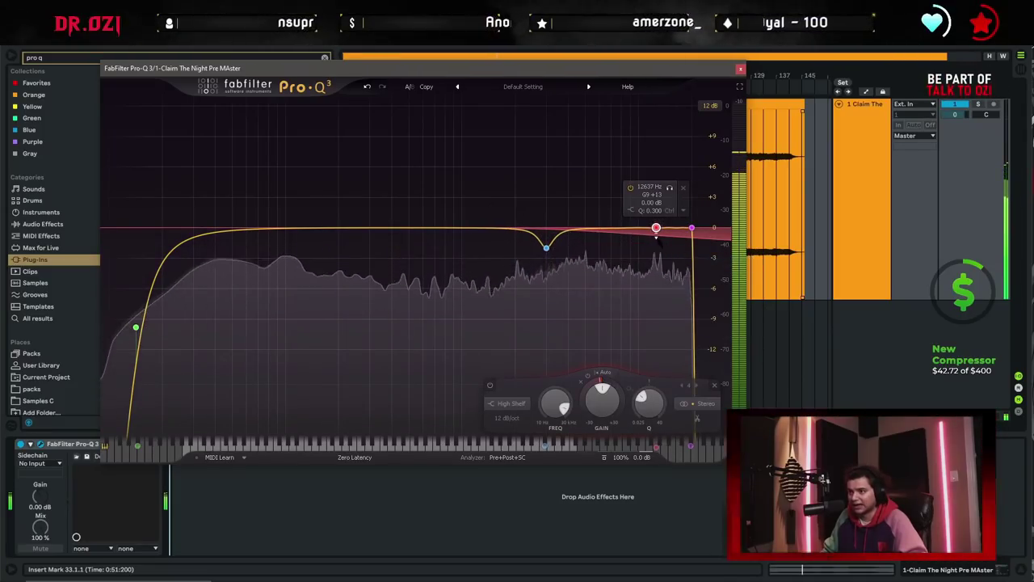
pyautogui.click(510, 404)
pyautogui.click(507, 301)
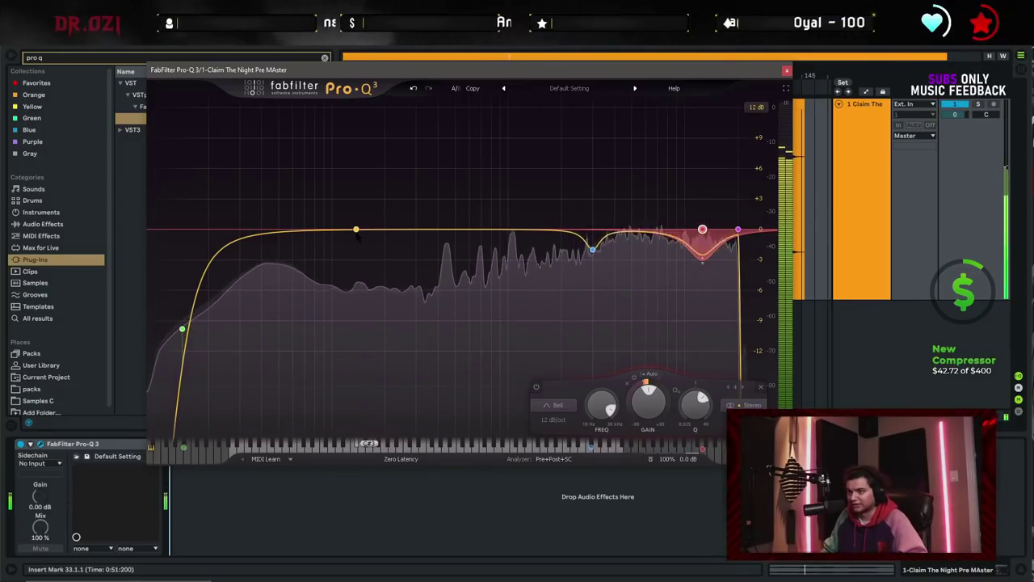
# Add a dynamic bell band at about 162 Hz, narrow its Q to about 3.66 and deepen its dynamic range slightly
pyautogui.moveTo(370, 234); pyautogui.dragTo(379, 234)
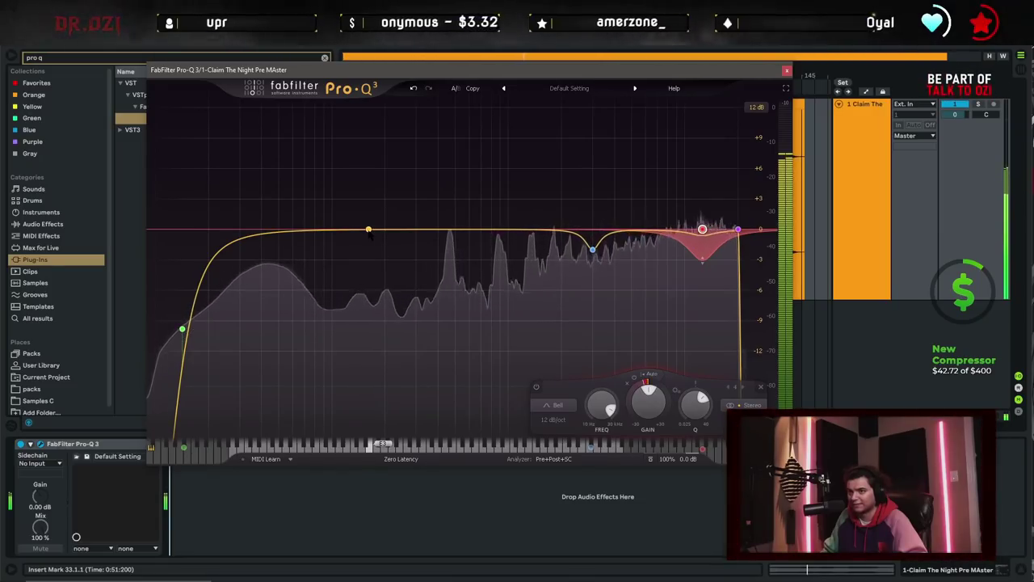
pyautogui.rightClick(369, 231)
pyautogui.click(373, 260)
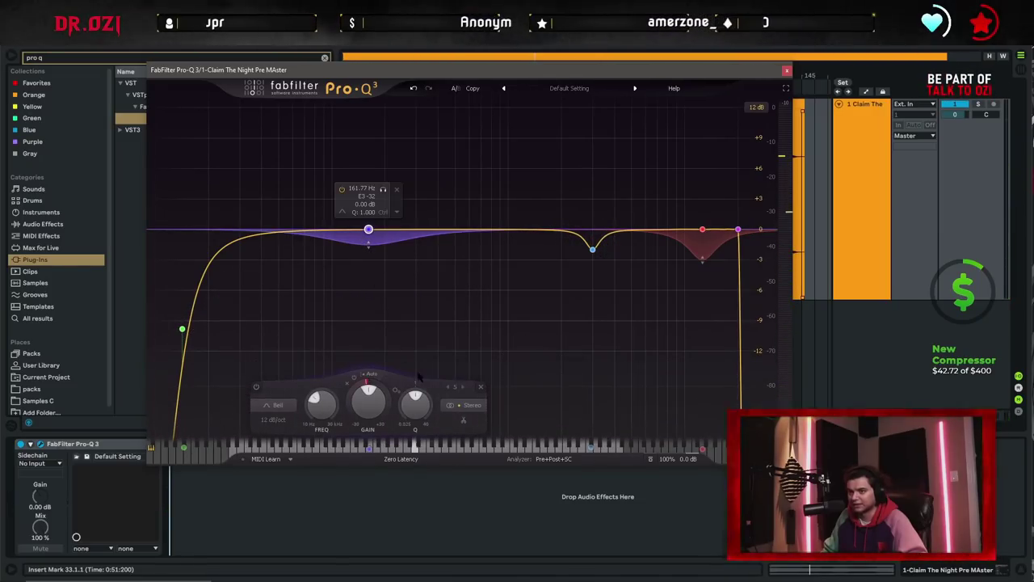
pyautogui.moveTo(414, 395); pyautogui.dragTo(423, 396)
pyautogui.moveTo(369, 244); pyautogui.dragTo(370, 251)
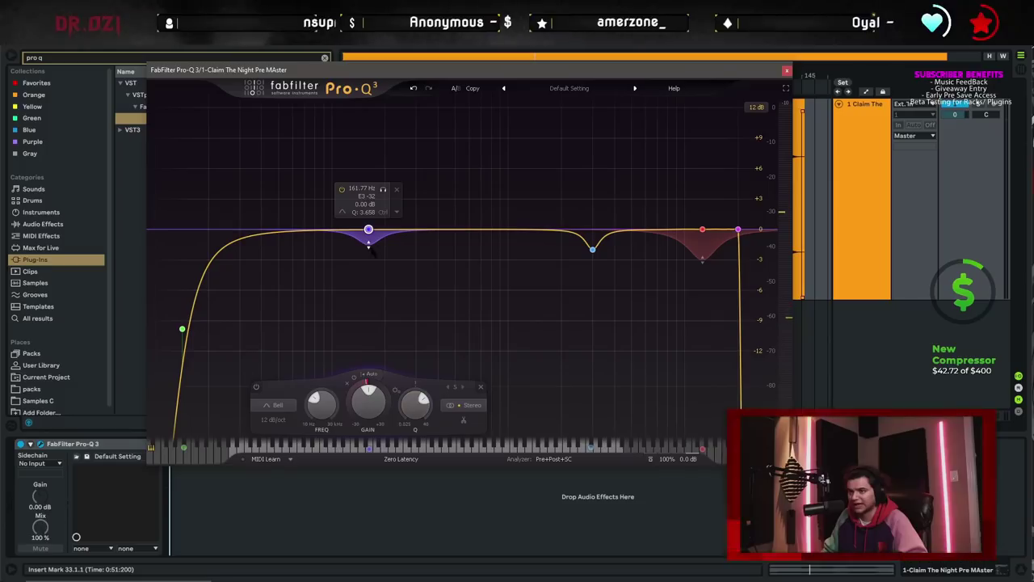
pyautogui.press('space')
pyautogui.click(469, 283)
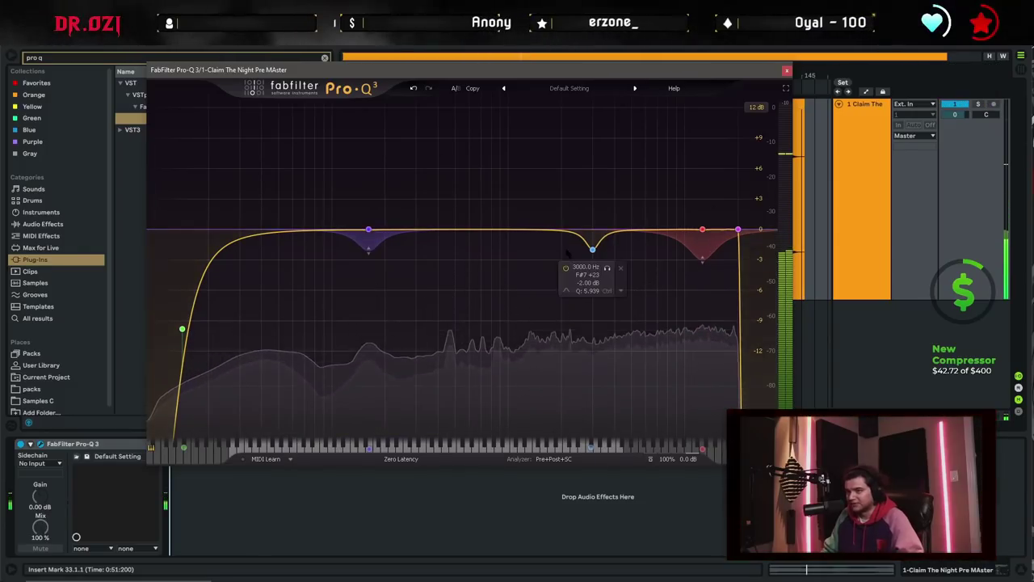
# Add a dynamic bell band at about 468 Hz during playback and narrow its Q
pyautogui.press('space')
pyautogui.click(450, 230)
pyautogui.rightClick(450, 231)
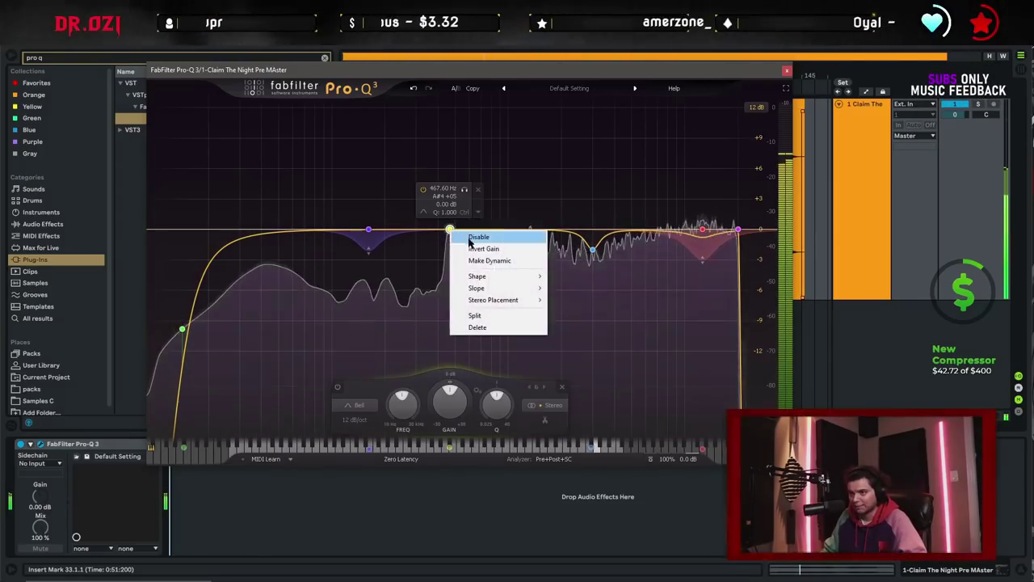
pyautogui.click(489, 261)
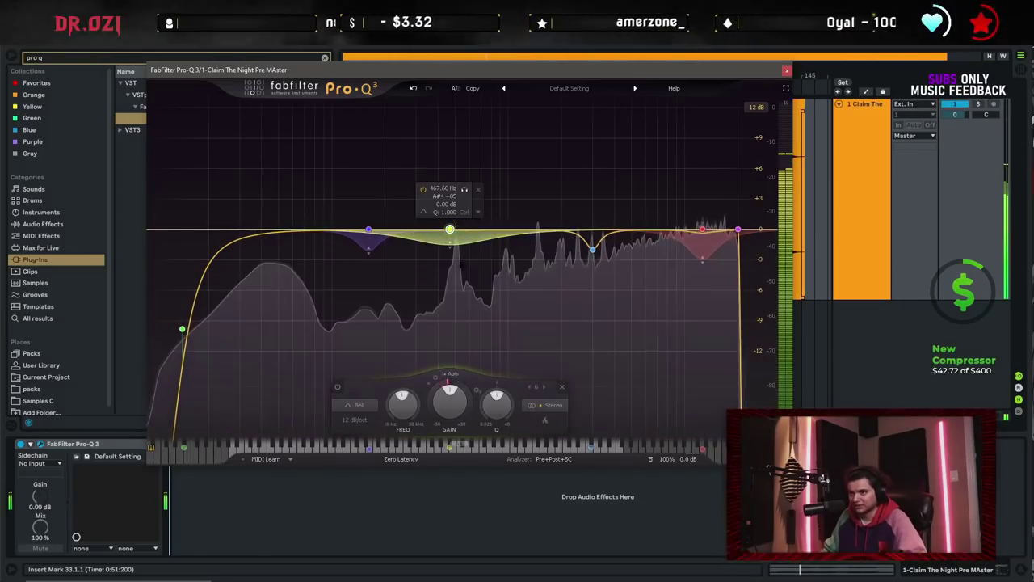
pyautogui.moveTo(494, 396); pyautogui.dragTo(488, 397)
# Add a dynamic bell band at about 1 kHz, narrow its Q, stop playback and close the equalizer window
pyautogui.rightClick(512, 230)
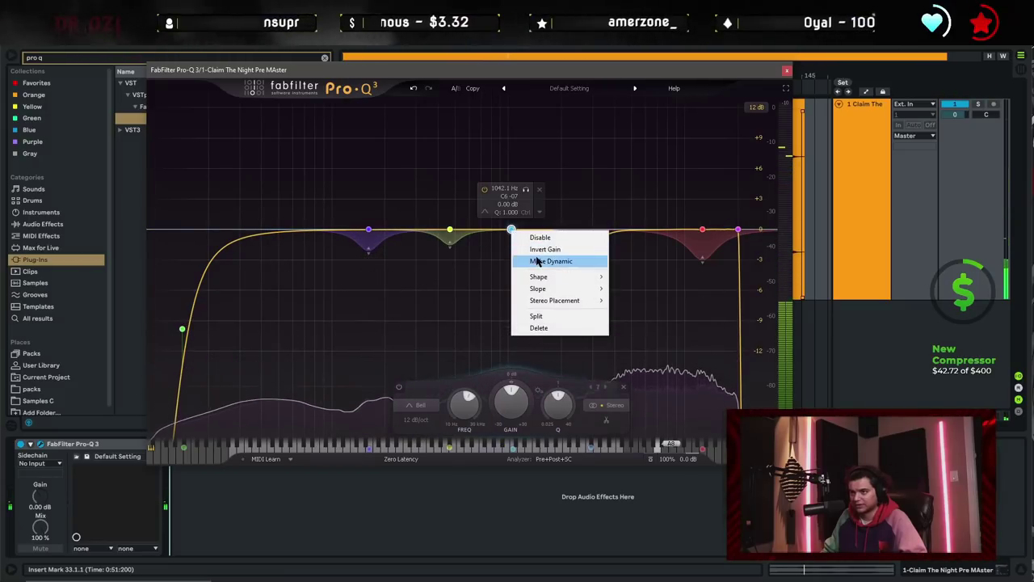
pyautogui.click(540, 261)
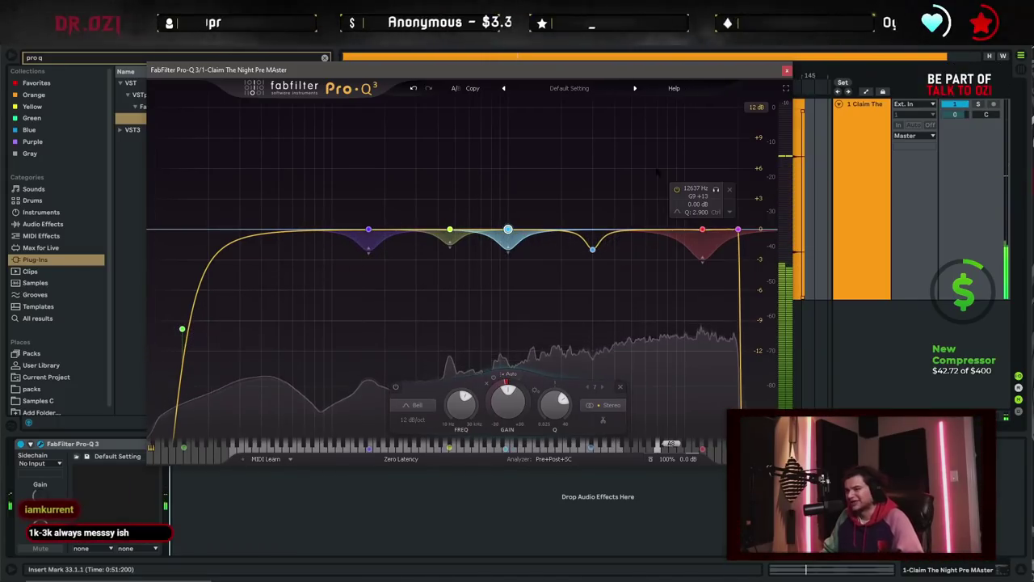
pyautogui.press('space')
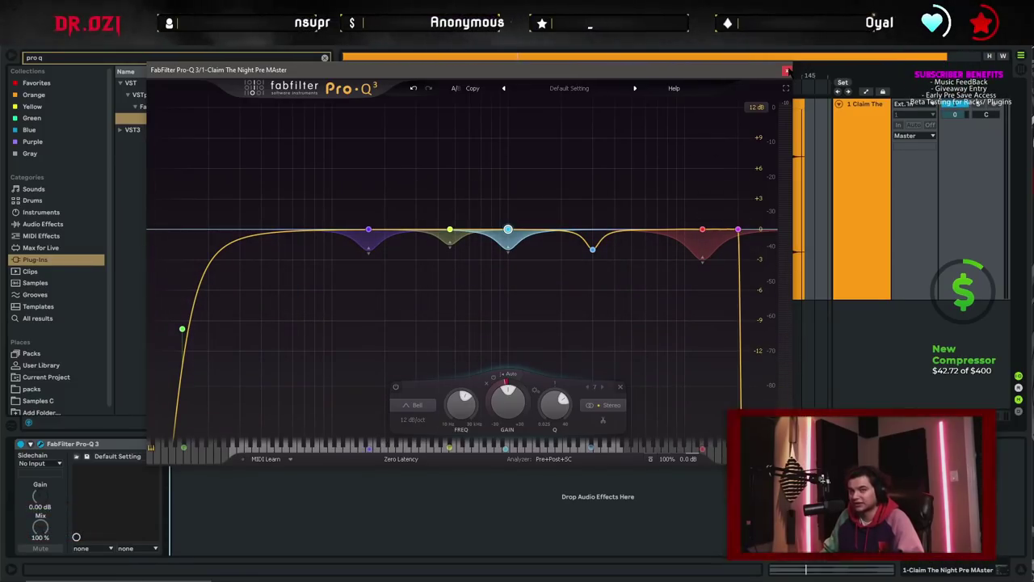
pyautogui.click(786, 70)
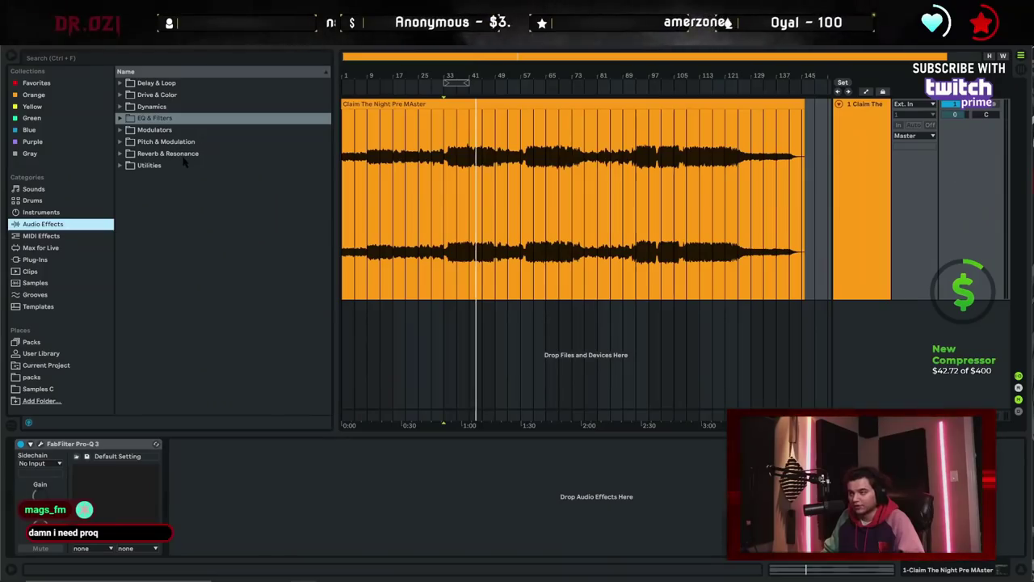
# Insert a Limiter after FabFilter Pro-Q 3, set its ceiling to -15.0 dB and audition it
pyautogui.click(121, 106)
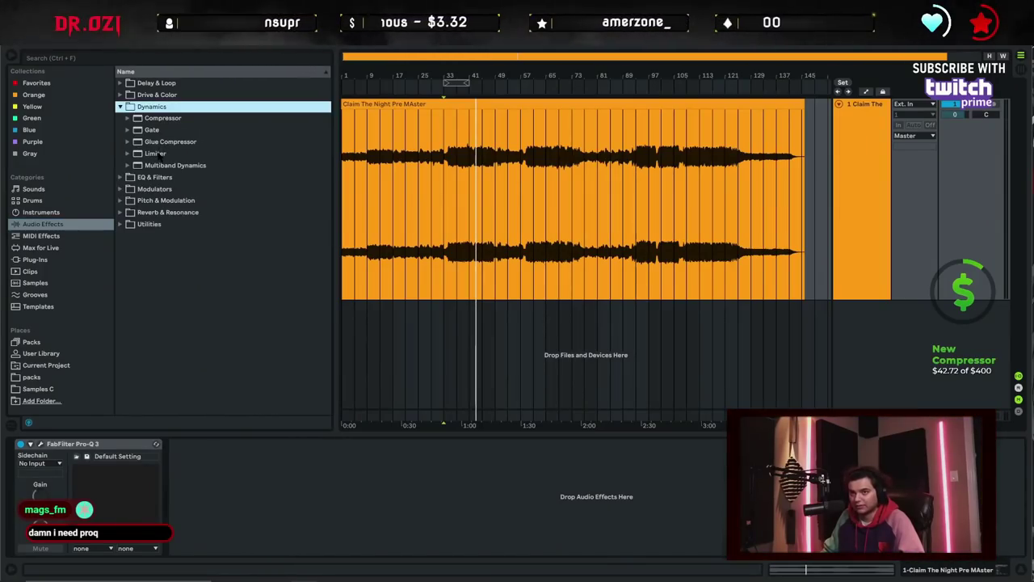
pyautogui.doubleClick(155, 154)
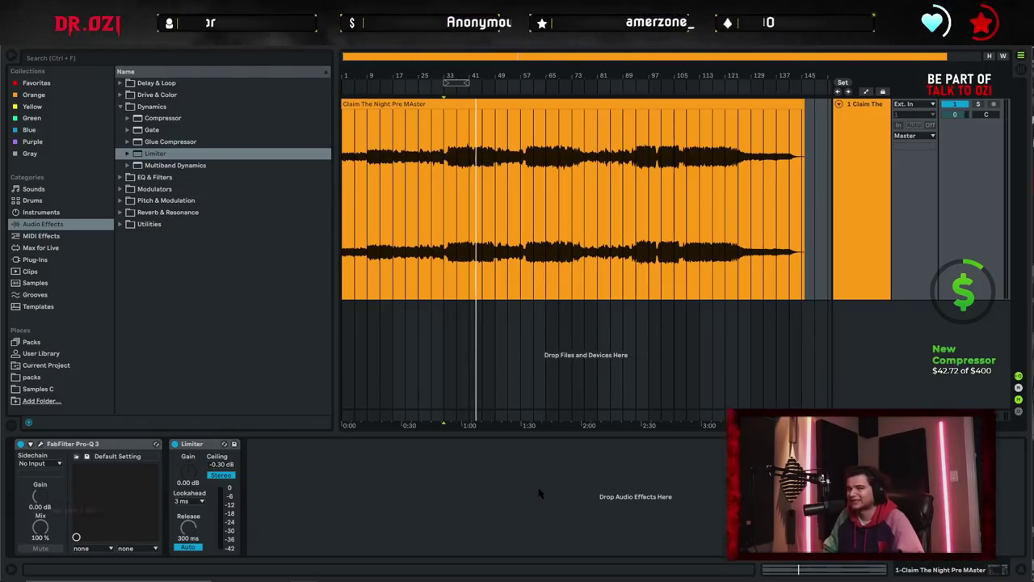
pyautogui.press('space')
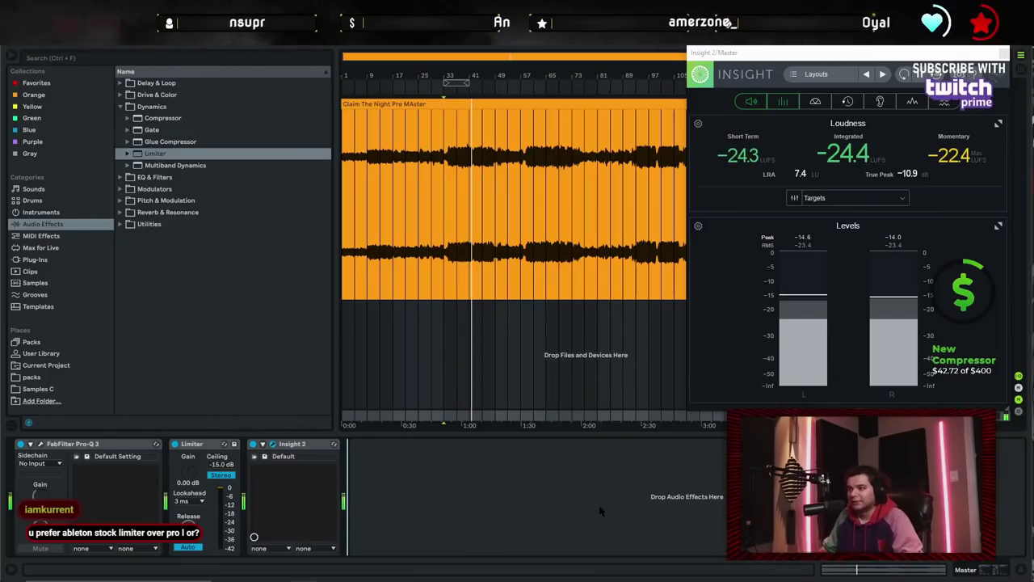
pyautogui.press('space')
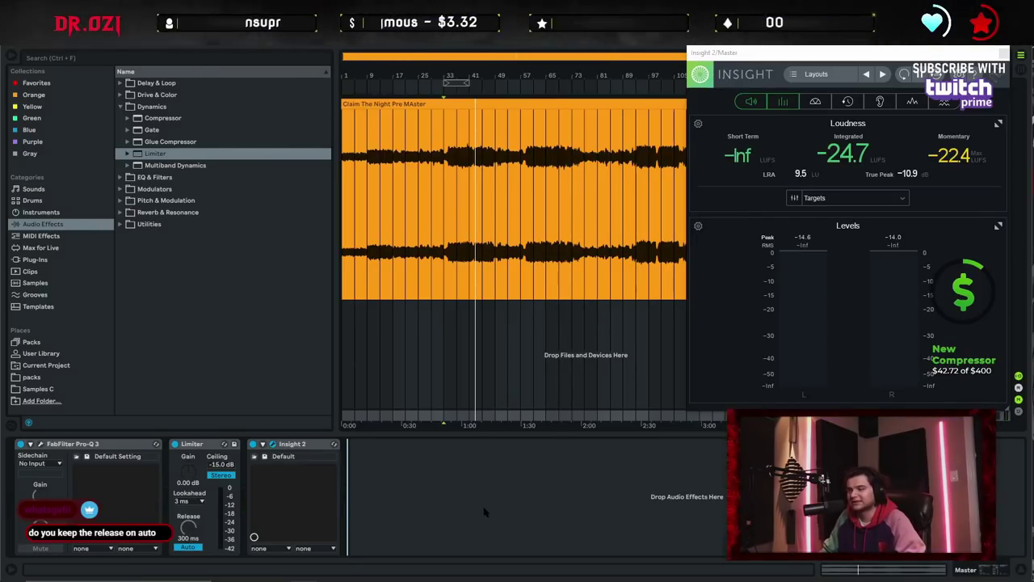
pyautogui.click(166, 165)
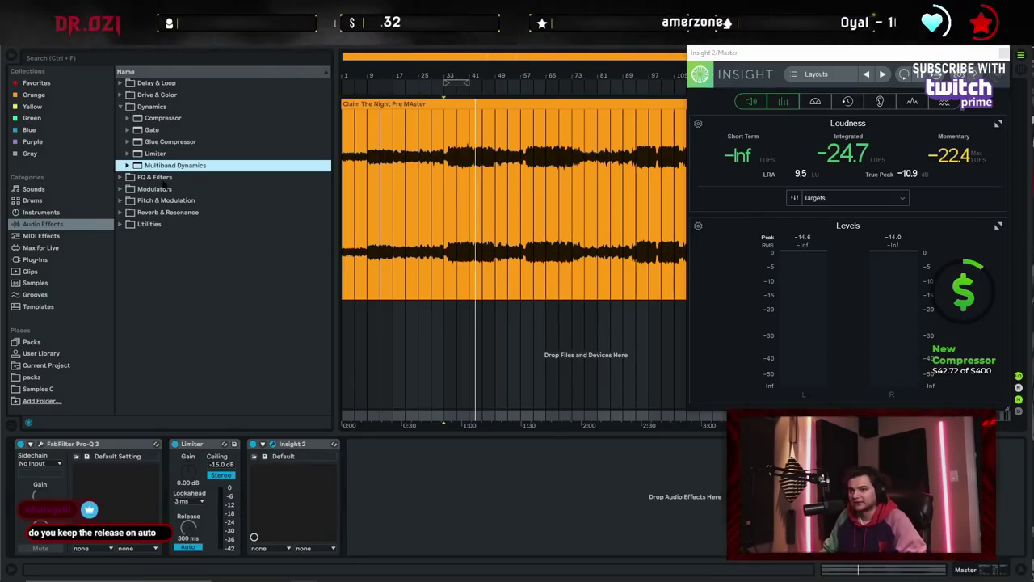
pyautogui.click(569, 553)
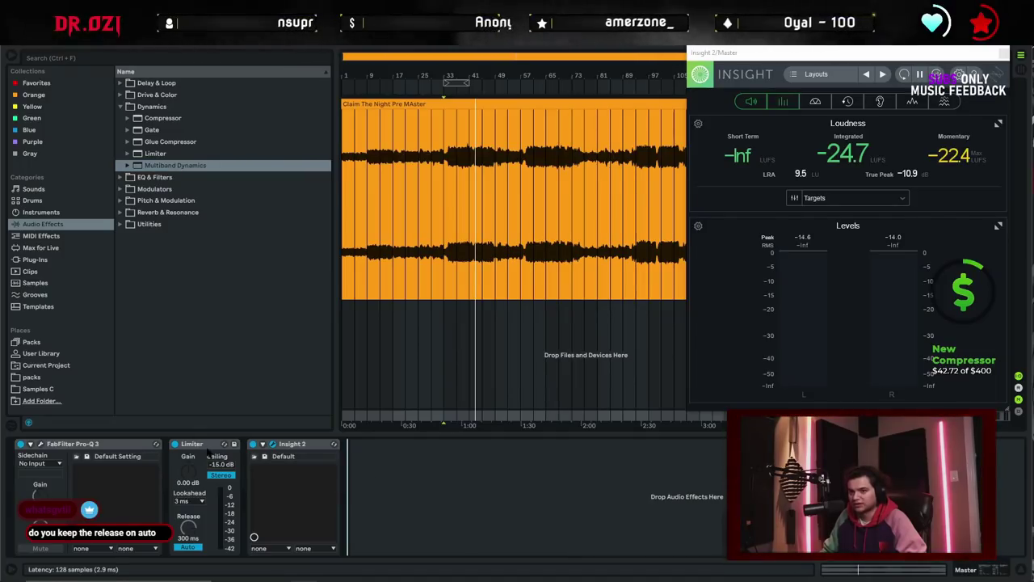
pyautogui.click(174, 461)
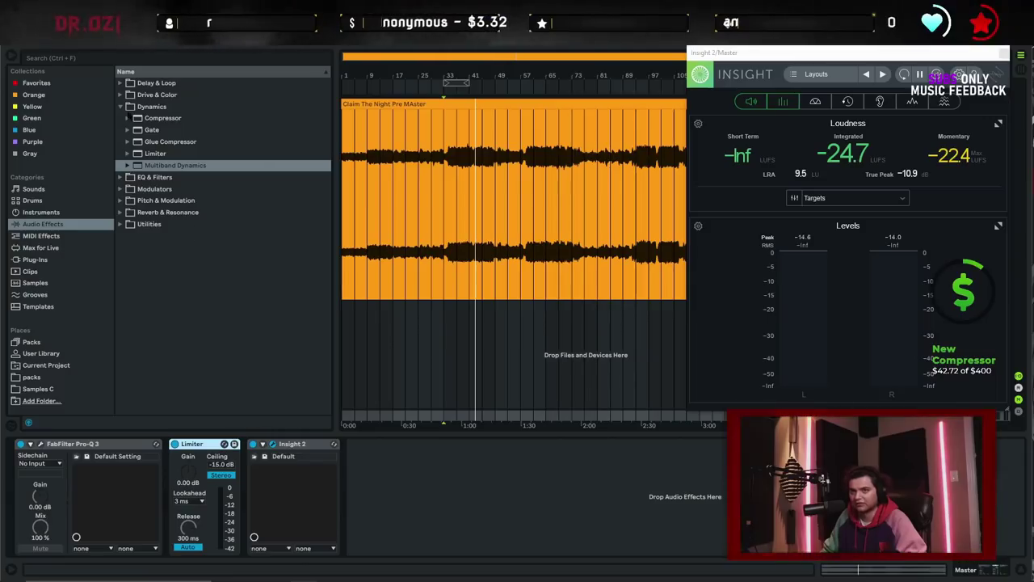
pyautogui.click(121, 106)
pyautogui.click(123, 119)
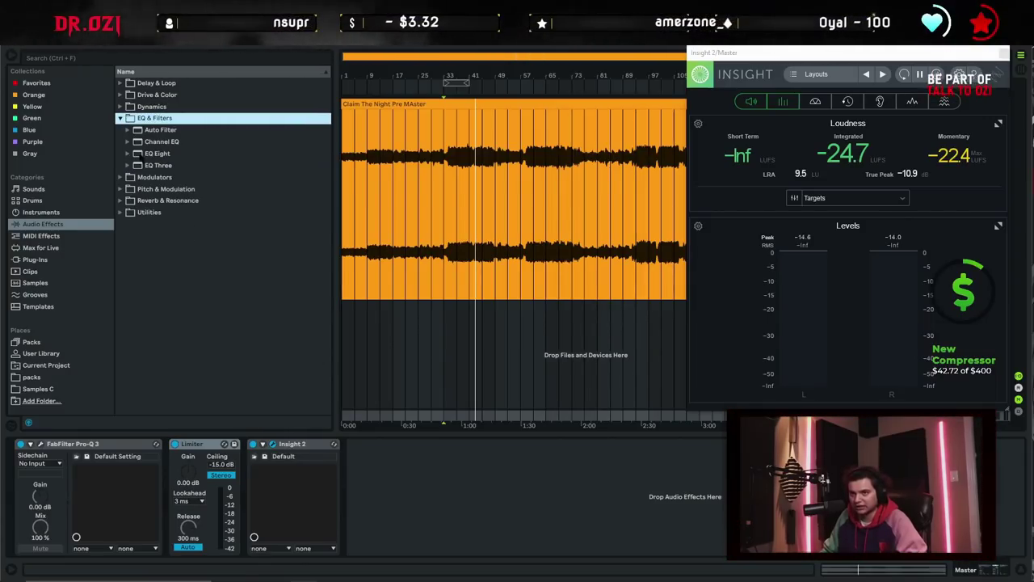
pyautogui.moveTo(157, 153); pyautogui.dragTo(408, 451)
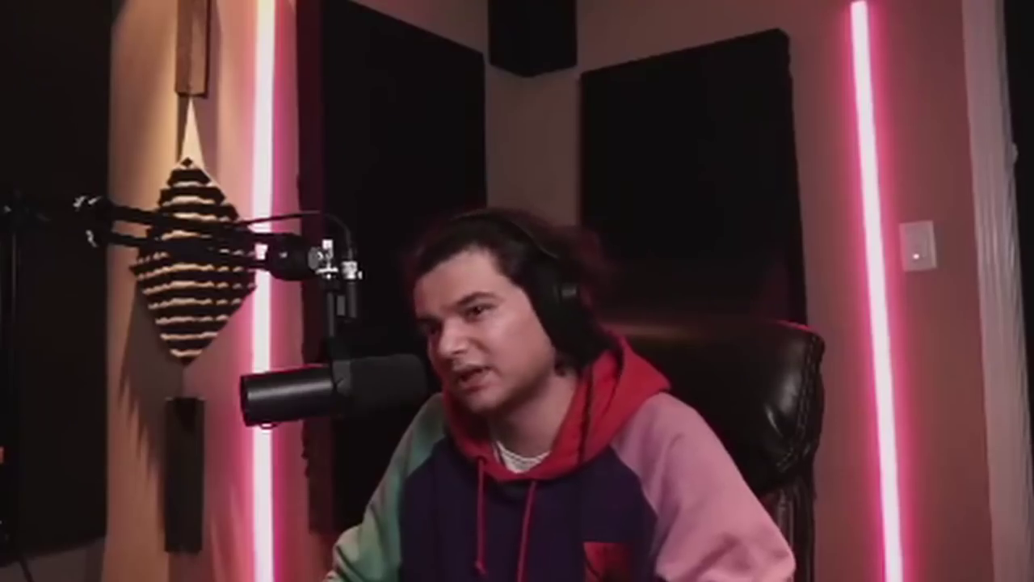
pyautogui.press('Delete')
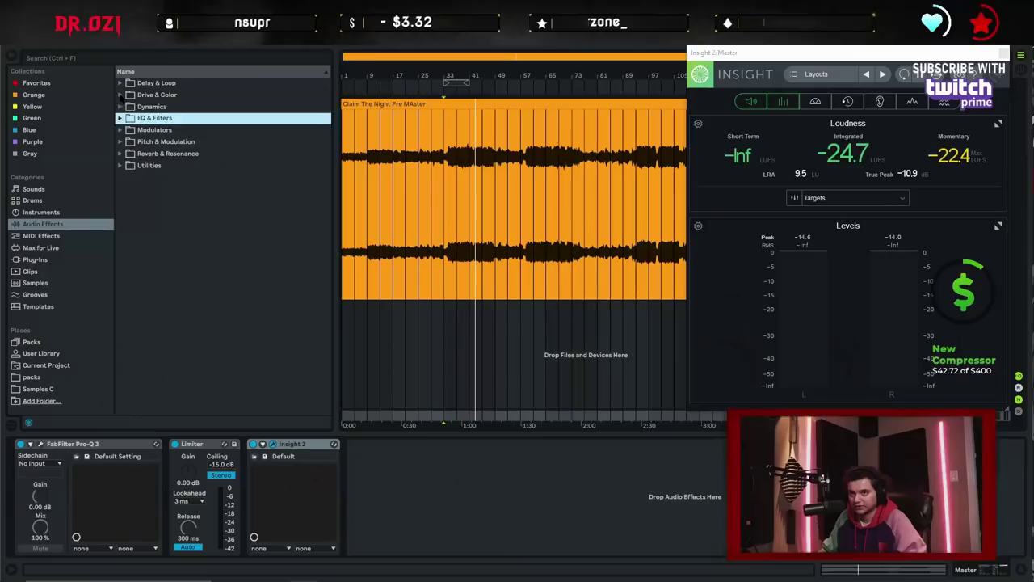
# Insert a Saturator after the Limiter with Digital Clip, 5 dB drive, -5 dB output and Color off, and audition it
pyautogui.click(120, 94)
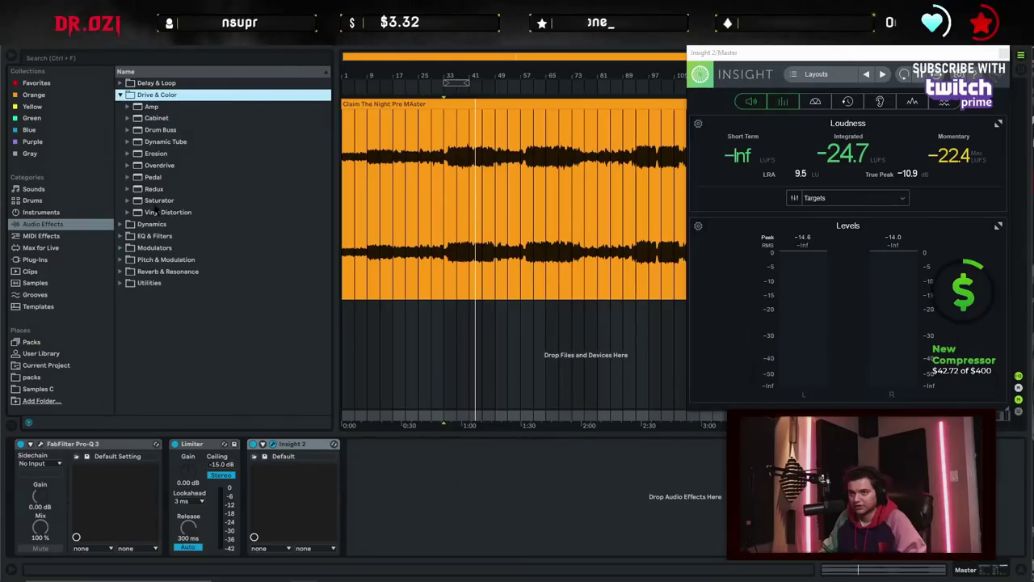
pyautogui.doubleClick(159, 199)
pyautogui.click(313, 508)
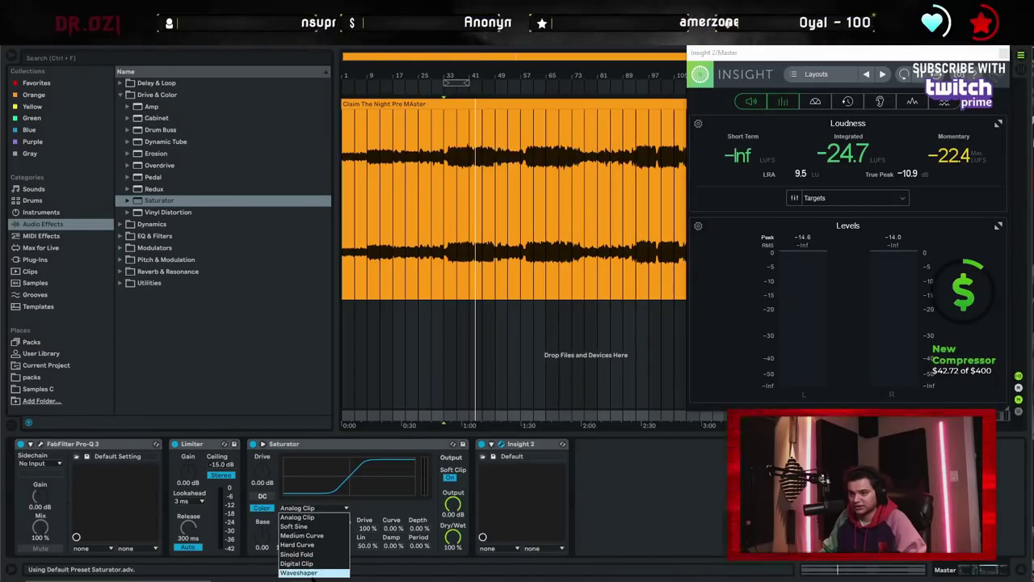
pyautogui.click(299, 566)
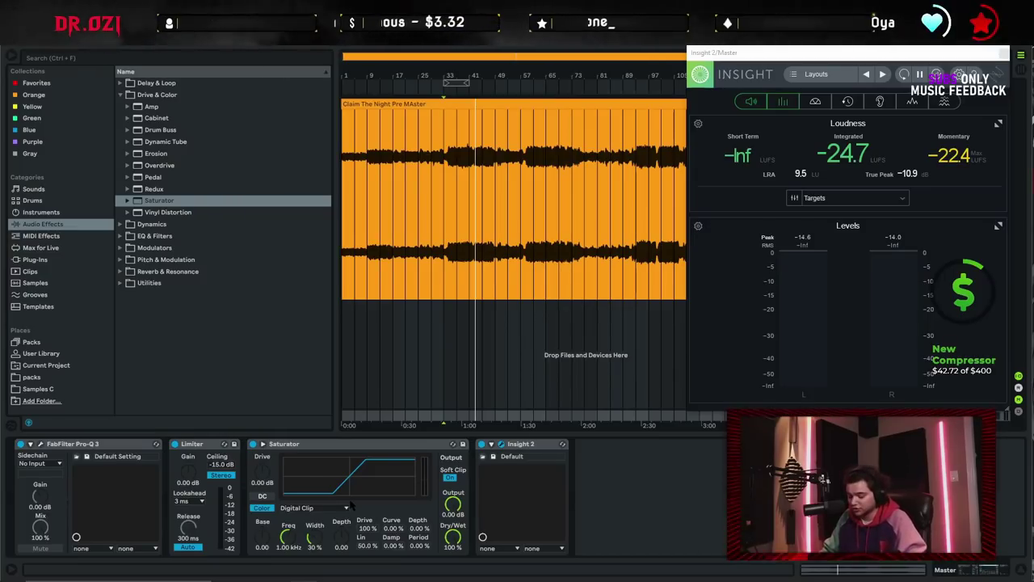
pyautogui.moveTo(262, 470); pyautogui.dragTo(262, 459)
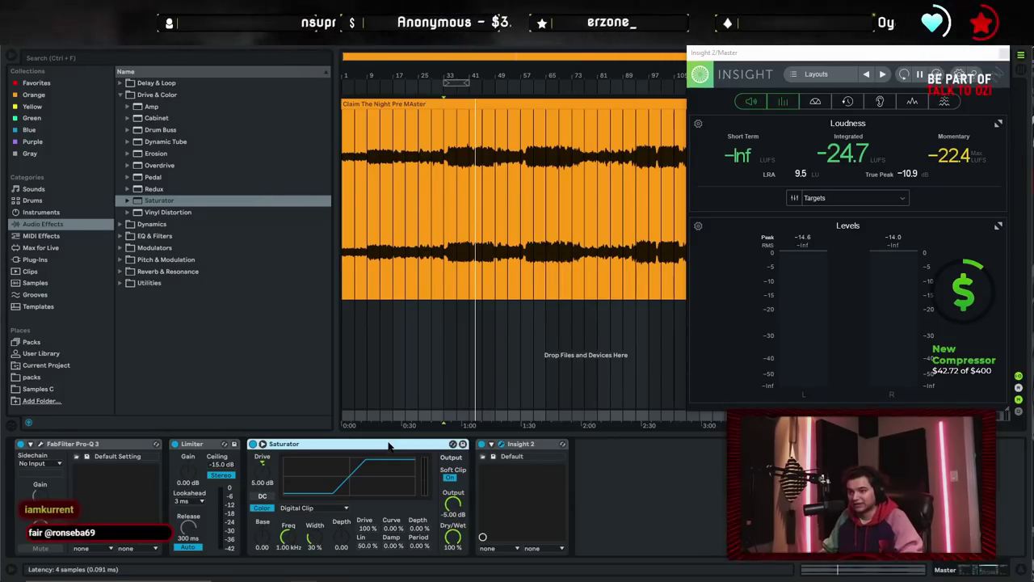
pyautogui.press('space')
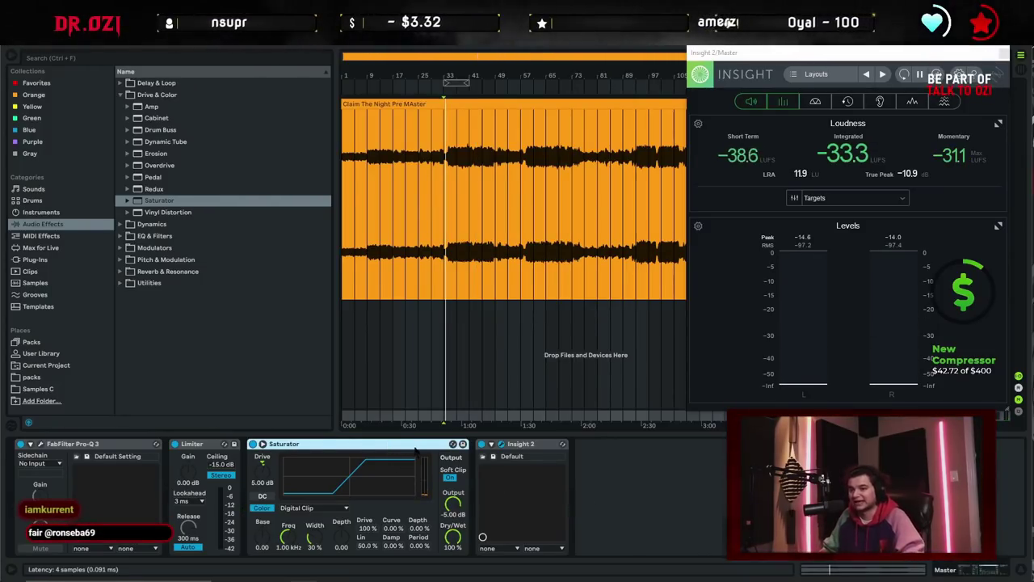
pyautogui.press('space')
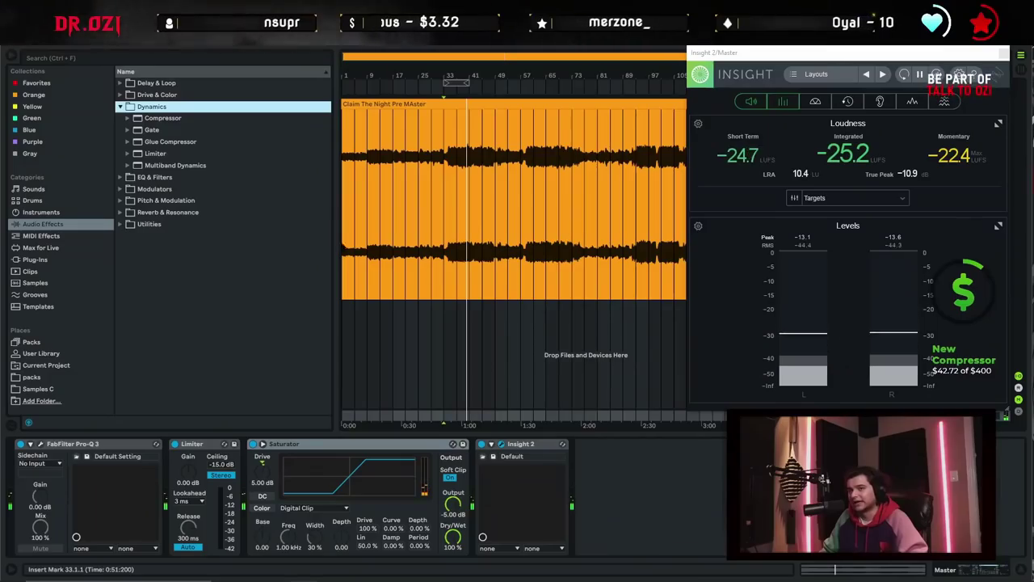
pyautogui.doubleClick(154, 153)
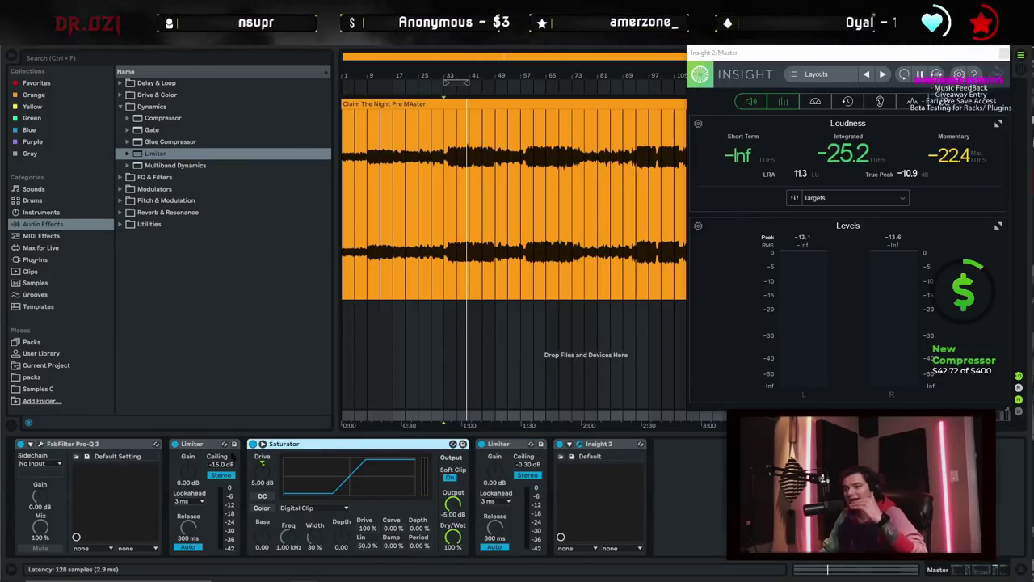
pyautogui.doubleClick(205, 444)
pyautogui.doubleClick(228, 444)
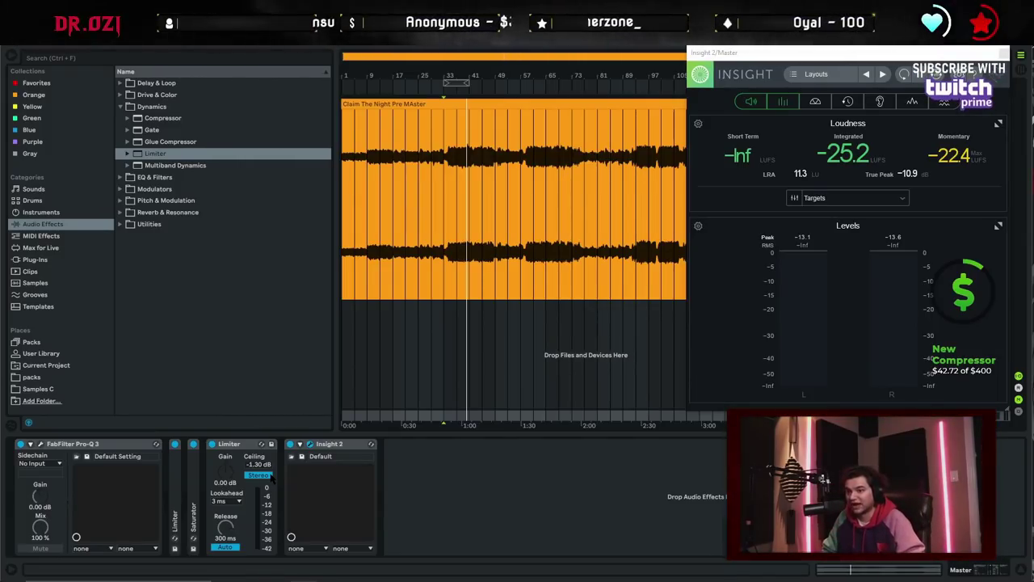
pyautogui.press('space')
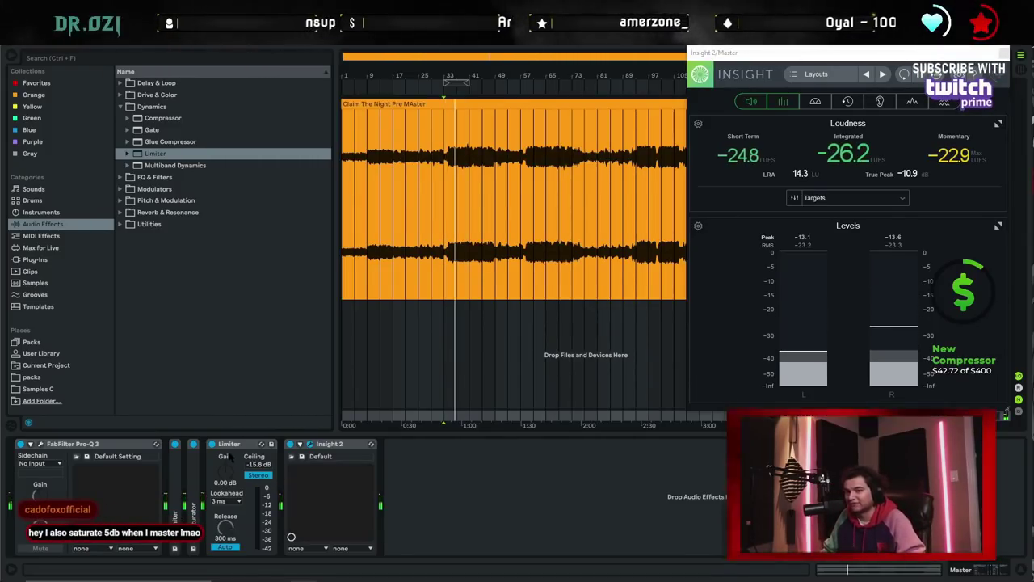
pyautogui.press('Delete')
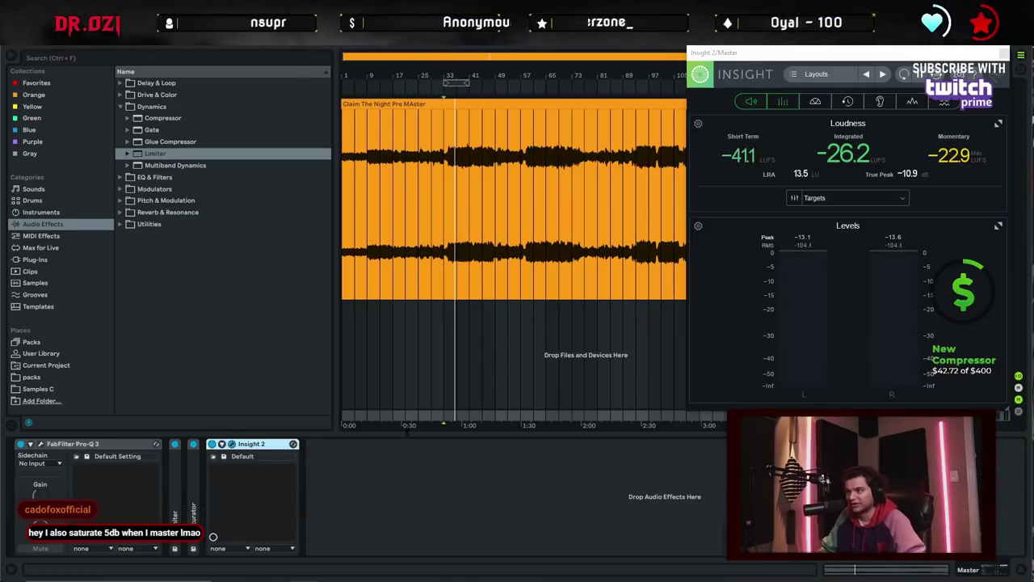
# Insert a Glue Compressor after the Saturator with Soft clipping and 10 dB makeup gain, and fold the device after auditioning it
pyautogui.click(157, 142)
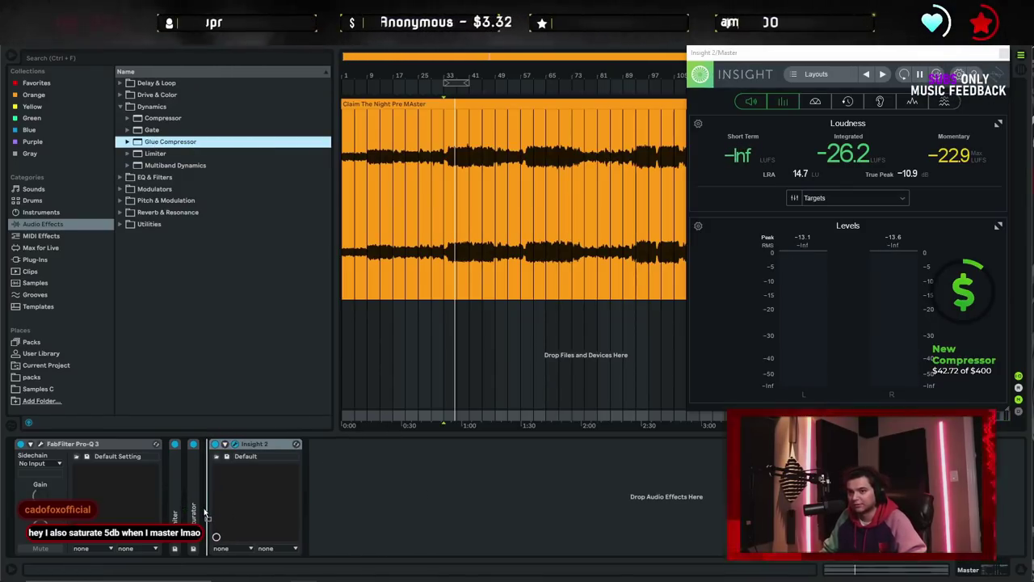
pyautogui.moveTo(206, 514); pyautogui.dragTo(206, 514)
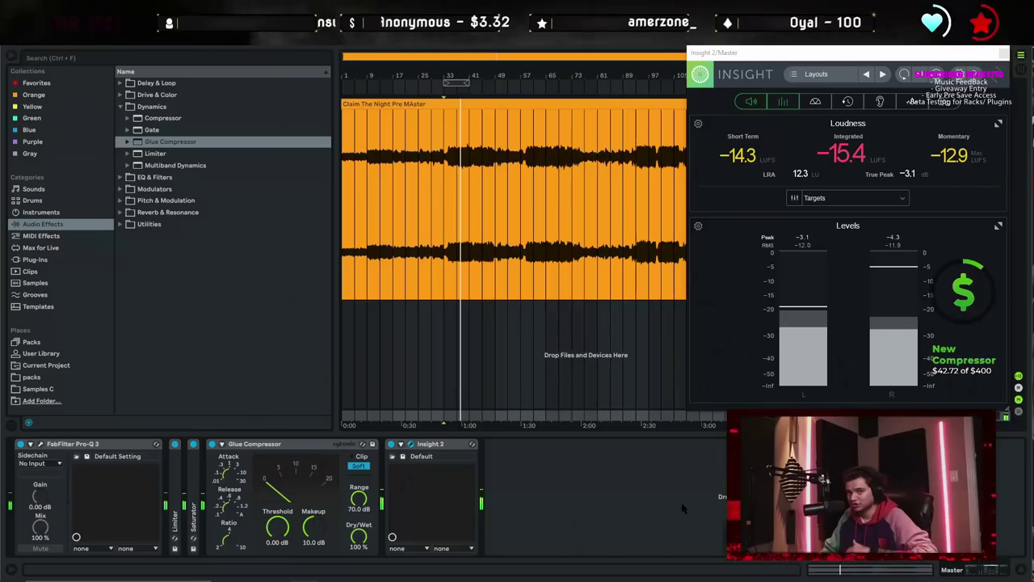
pyautogui.doubleClick(246, 445)
# Insert a Limiter after the Glue Compressor with a -5 dB ceiling, audition it and fold the device
pyautogui.moveTo(160, 155); pyautogui.dragTo(291, 459)
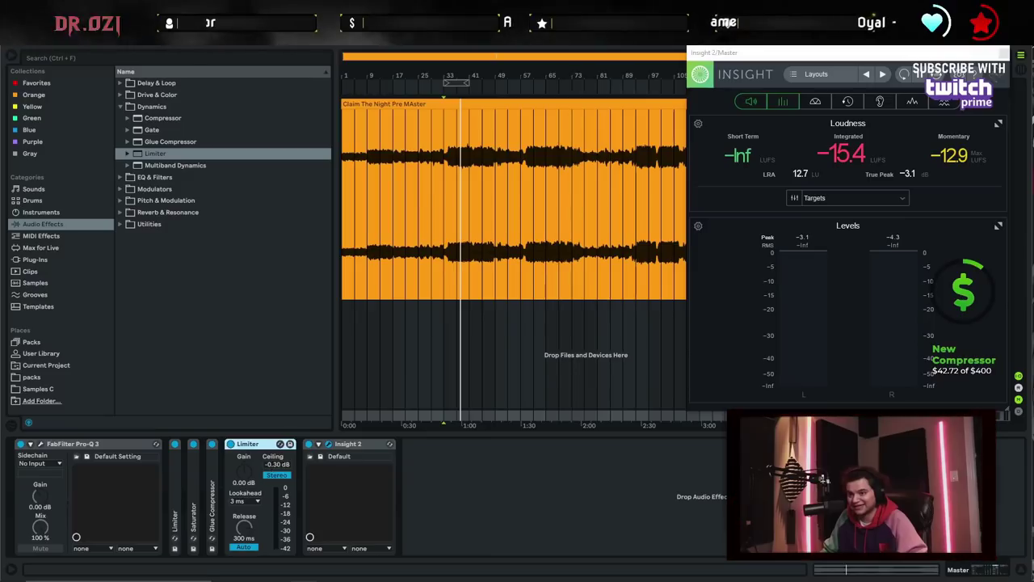
pyautogui.press('space')
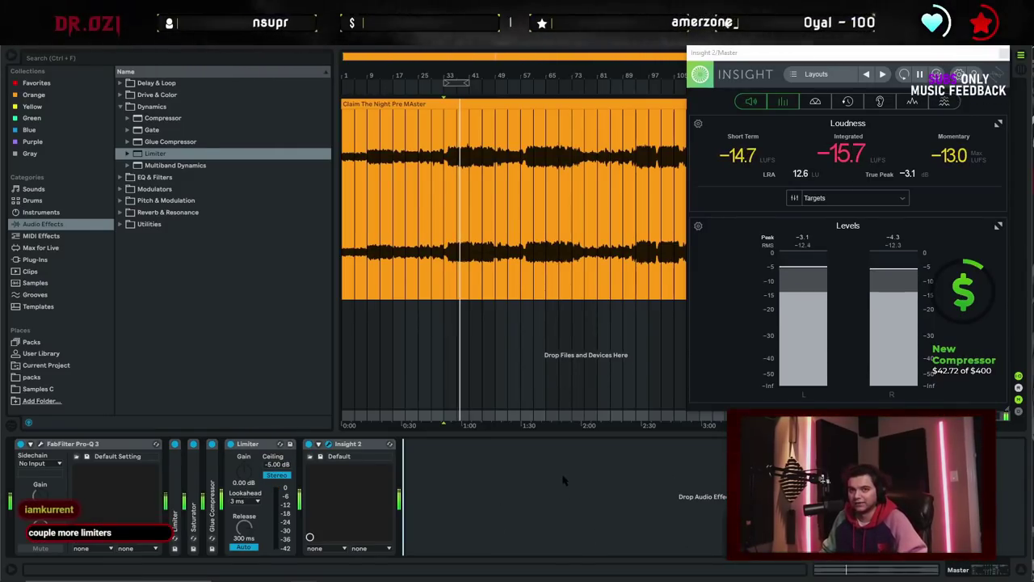
pyautogui.press('space')
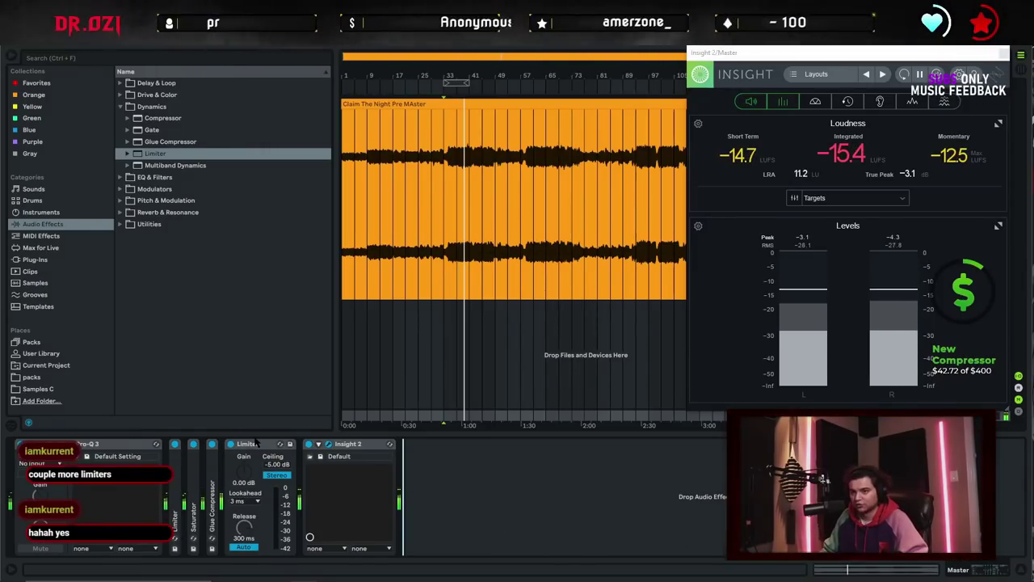
pyautogui.doubleClick(251, 445)
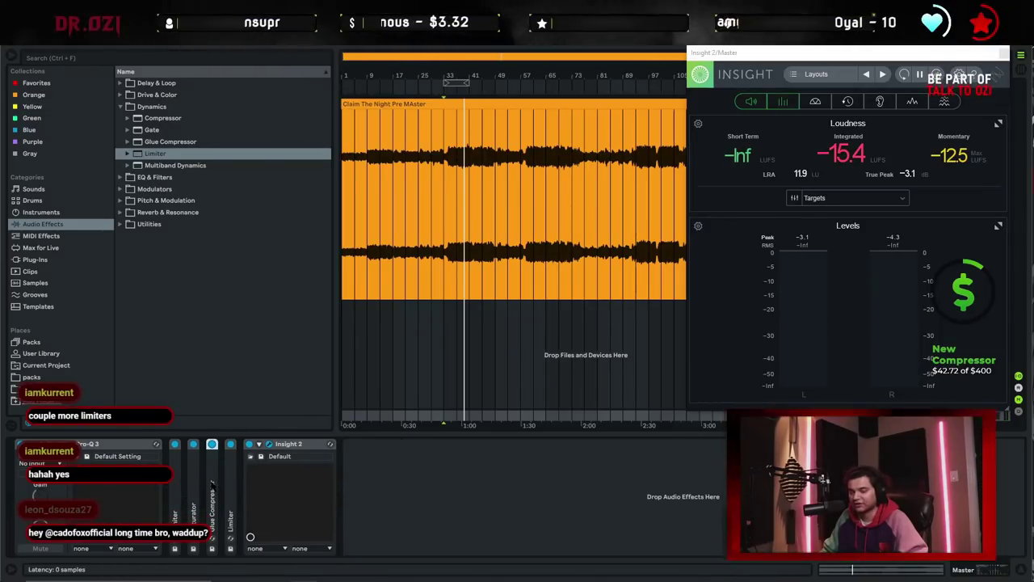
pyautogui.doubleClick(213, 483)
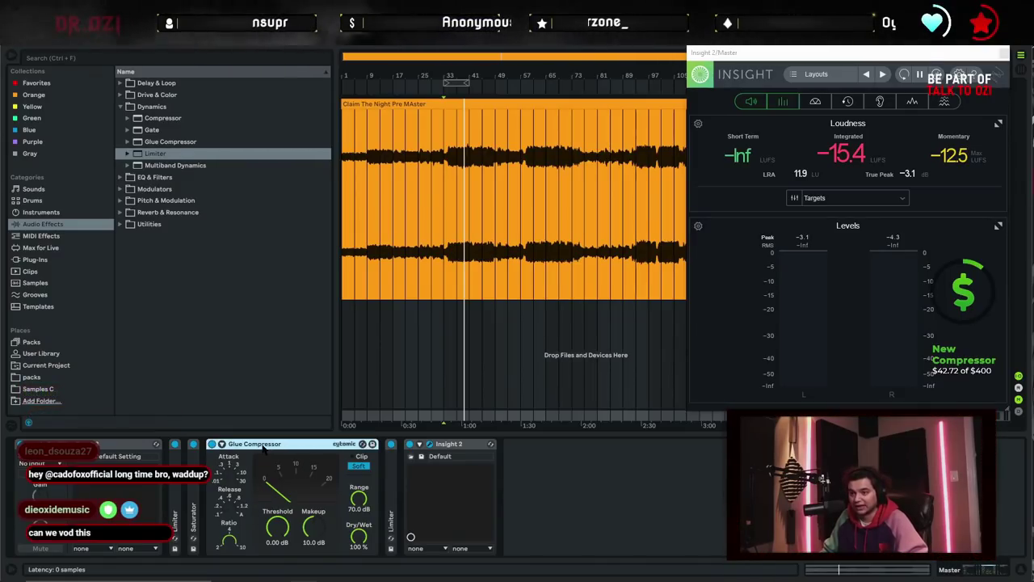
pyautogui.doubleClick(263, 445)
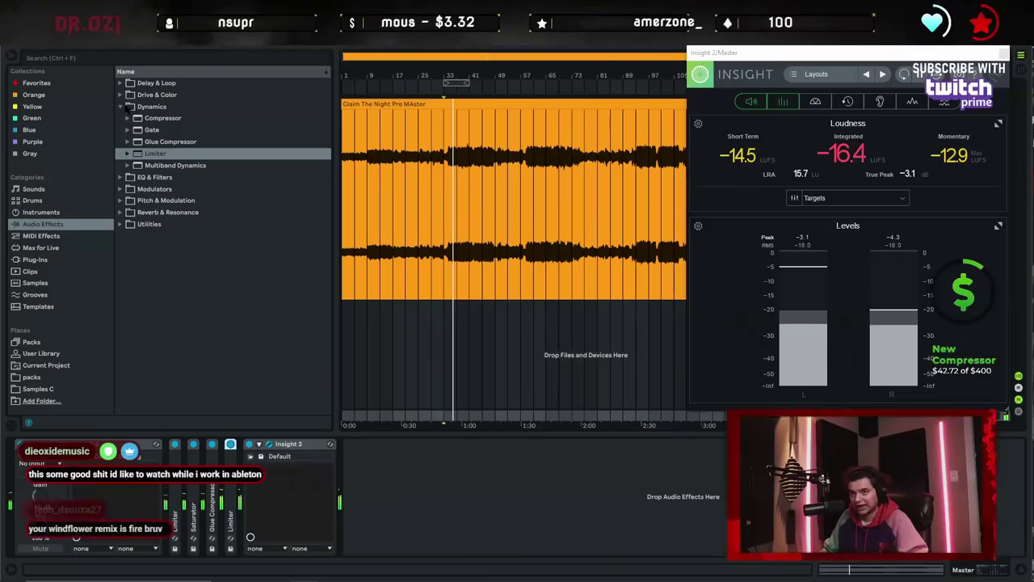
# Insert an EQ Eight between the last Limiter and Insight 2
pyautogui.click(120, 105)
pyautogui.click(120, 118)
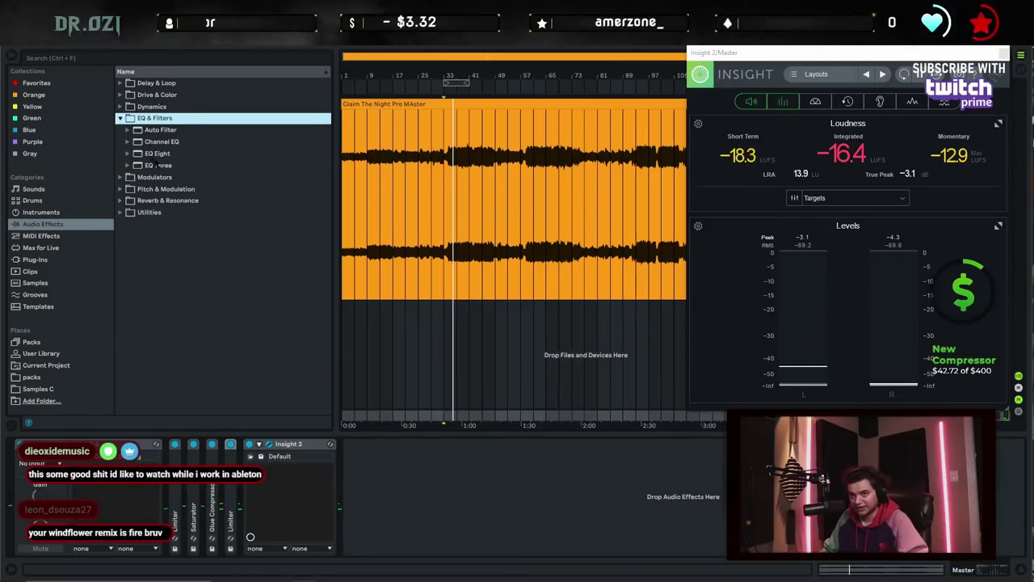
pyautogui.click(152, 153)
pyautogui.moveTo(253, 536); pyautogui.dragTo(255, 535)
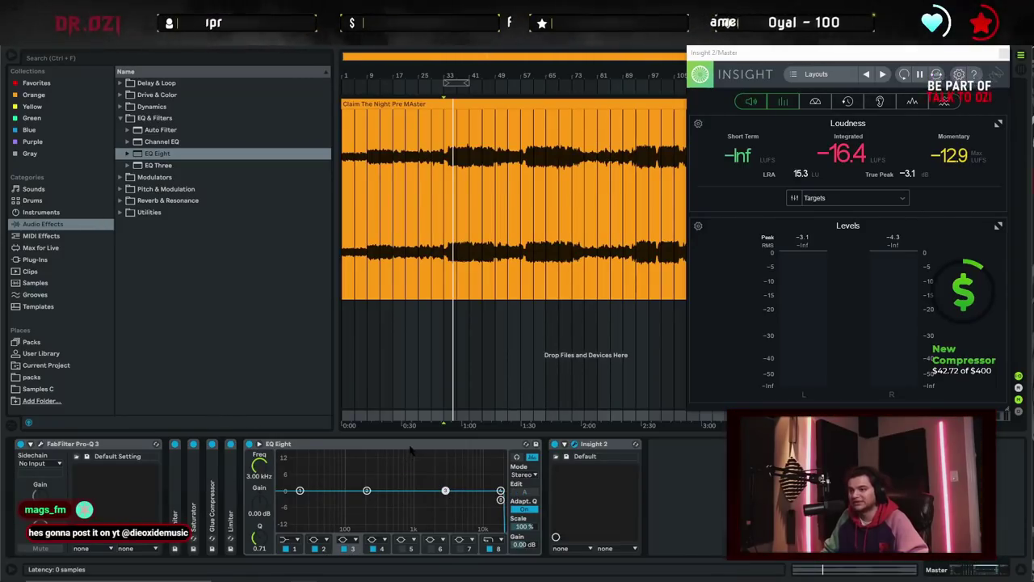
pyautogui.click(410, 451)
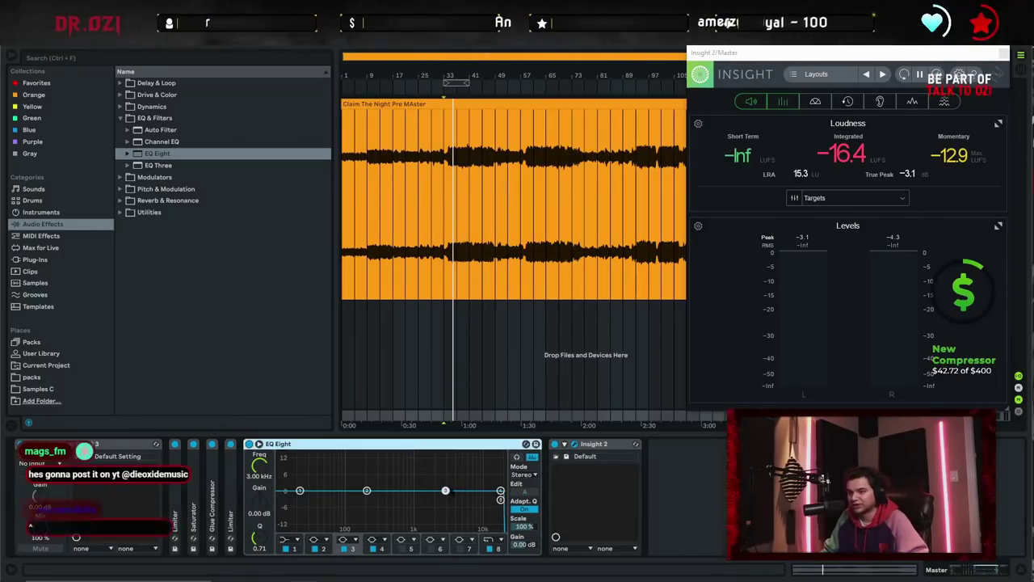
# Cut EQ Eight band 3 by 2 dB at 3 kHz and narrow it to a Q of 7
pyautogui.click(349, 550)
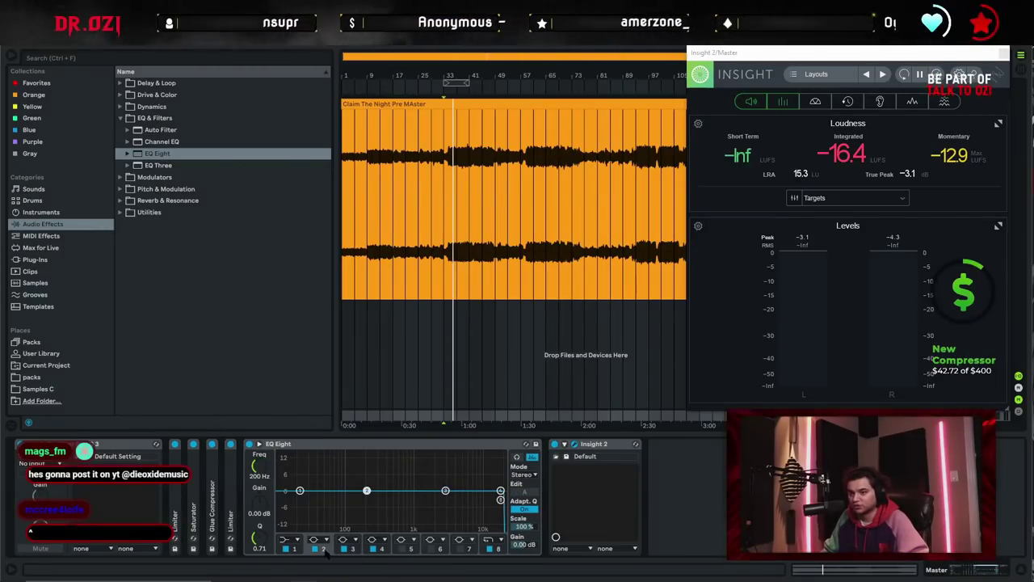
pyautogui.click(498, 548)
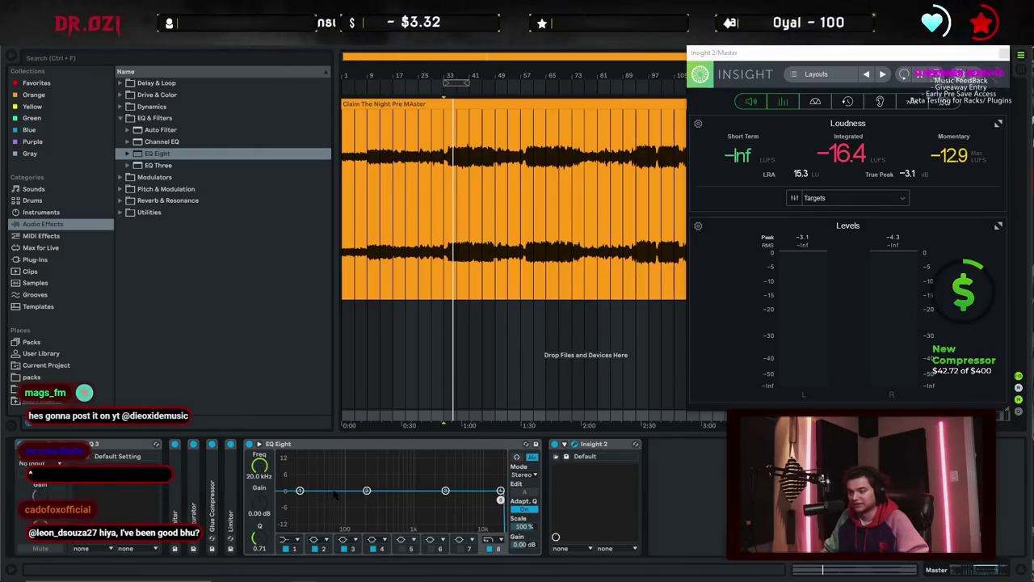
pyautogui.click(411, 447)
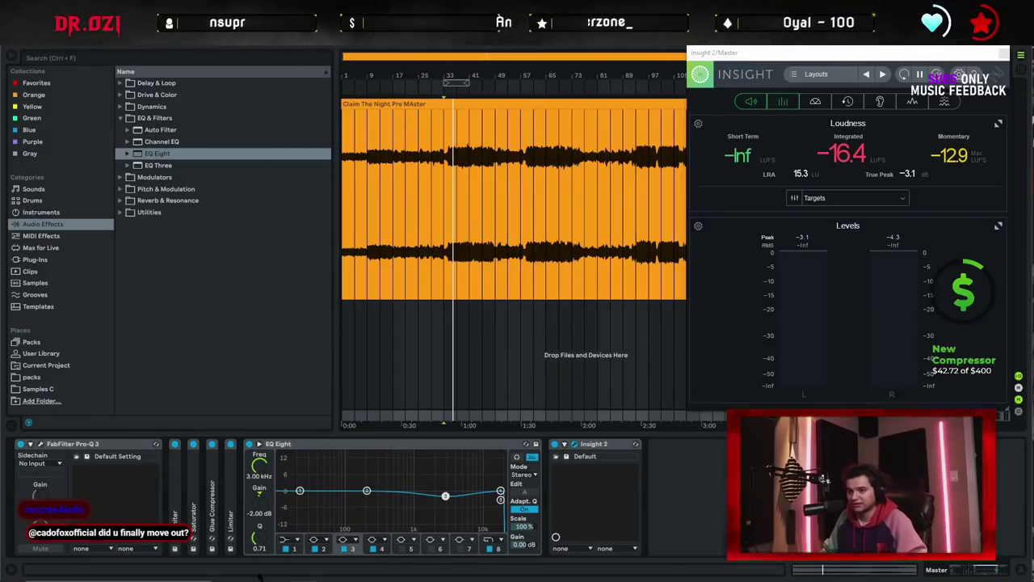
pyautogui.moveTo(259, 539); pyautogui.dragTo(259, 520)
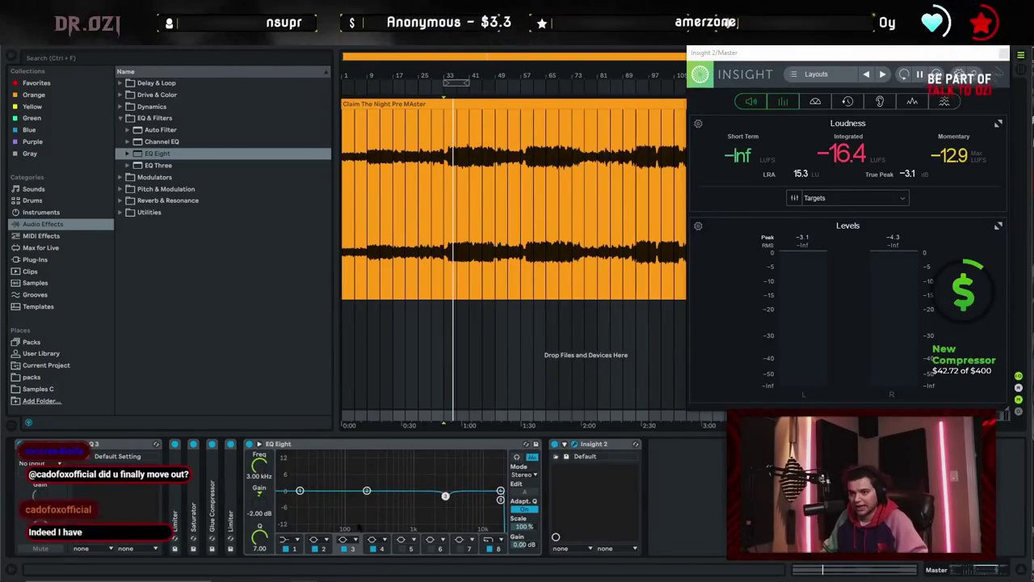
# Enable EQ Eight band 5 at 100 Hz and set its gain to -2 dB
pyautogui.click(401, 549)
pyautogui.write('1000')
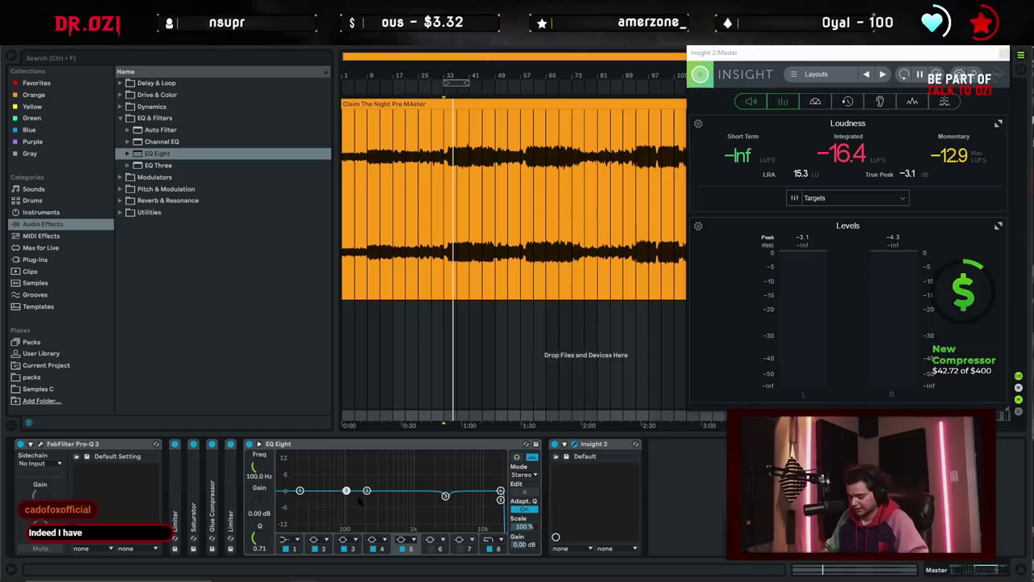
pyautogui.press('Tab')
pyautogui.write('-2')
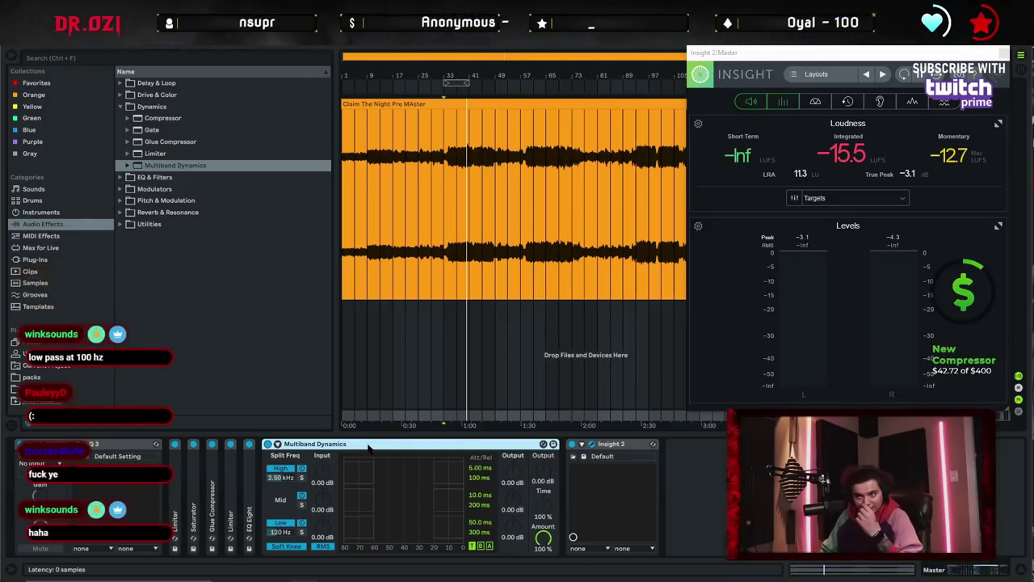
# Group the Multiband Dynamics into an Audio Effect Rack and show the rack's macro controls and chain list
pyautogui.click(728, 494)
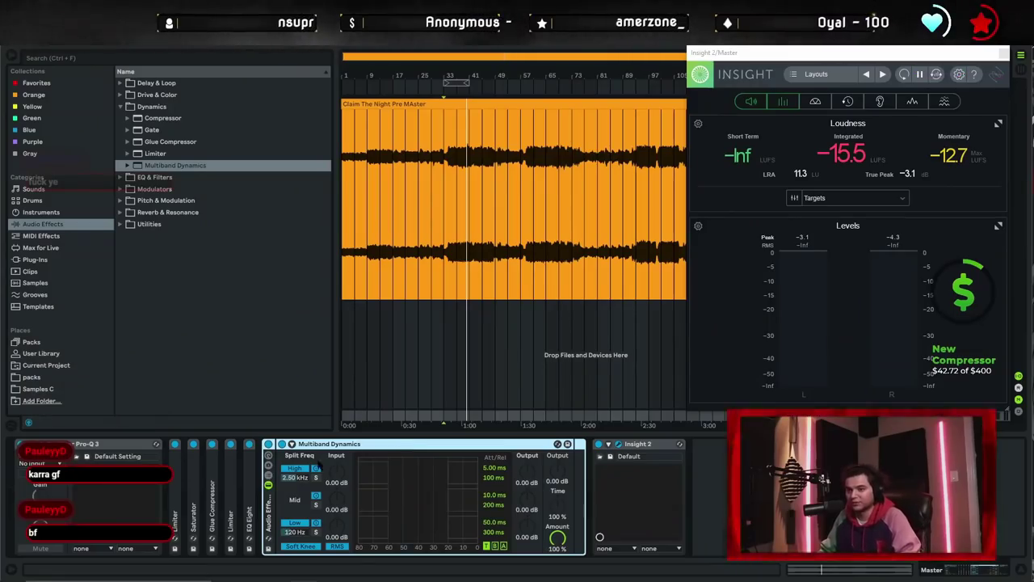
pyautogui.click(268, 456)
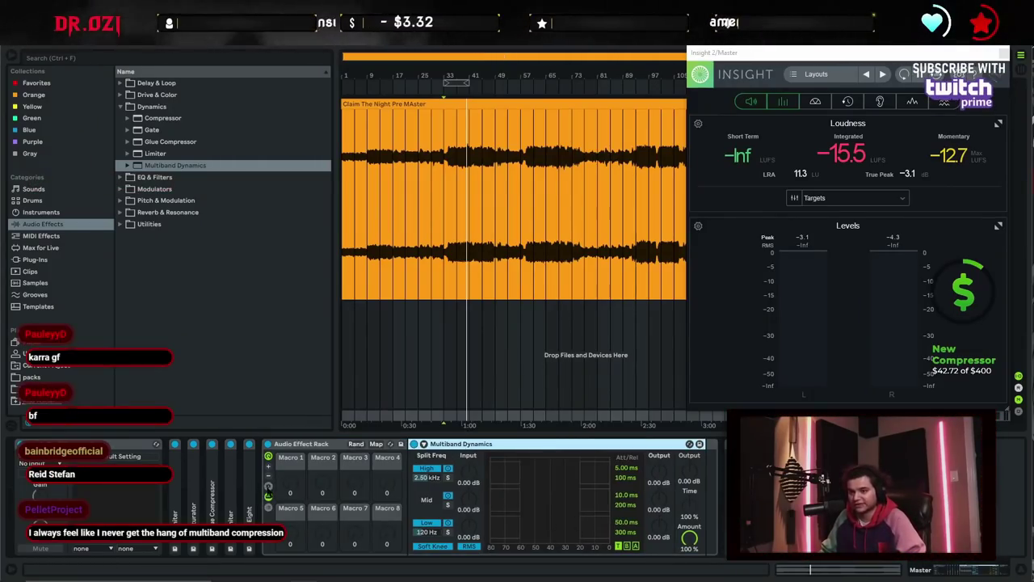
pyautogui.click(268, 508)
# Build out the rack's chains and name them high, mid, low+mid and low
pyautogui.write('ow')
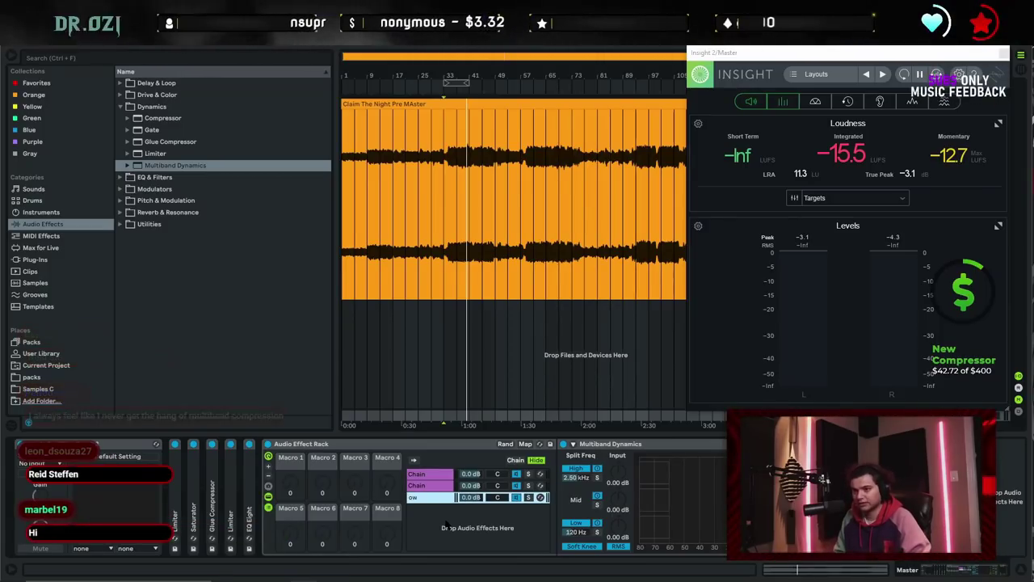
pyautogui.click(434, 501)
pyautogui.hotkey('ctrl', 'r')
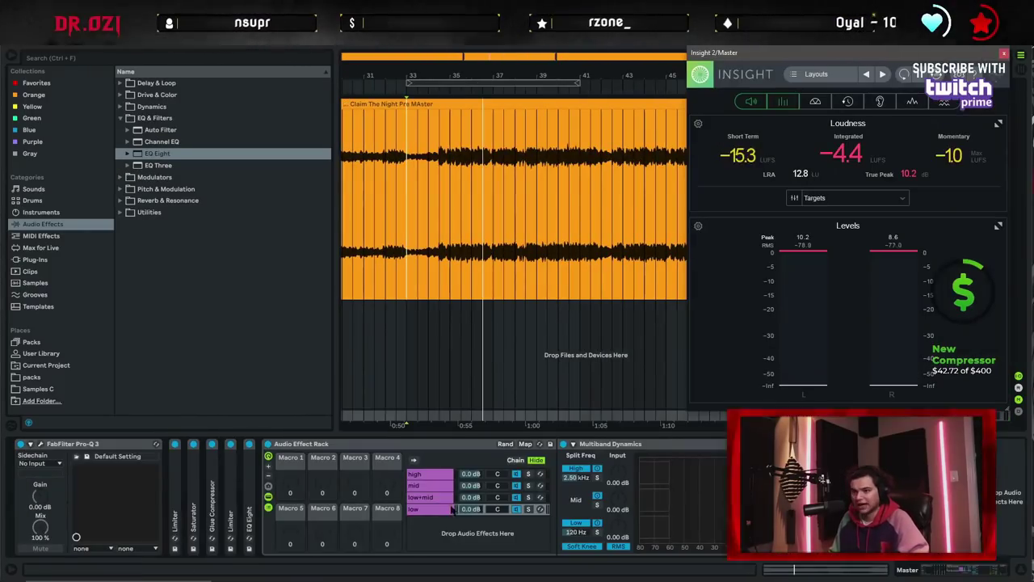
# Set the low split frequency of Multiband Dynamics to 90 Hz in both the low and low+mid chains
pyautogui.click(582, 534)
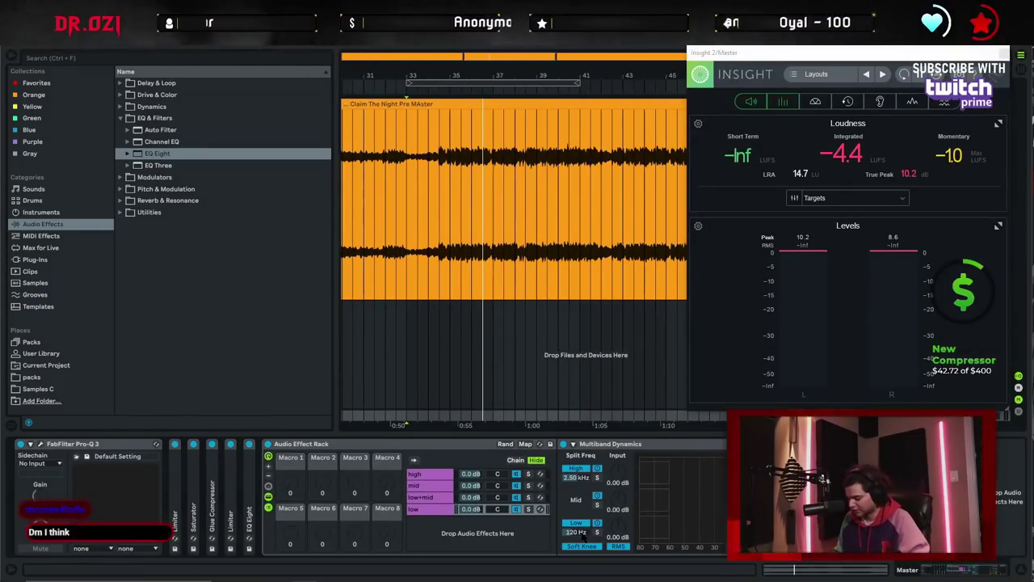
pyautogui.write('90')
pyautogui.press('Return')
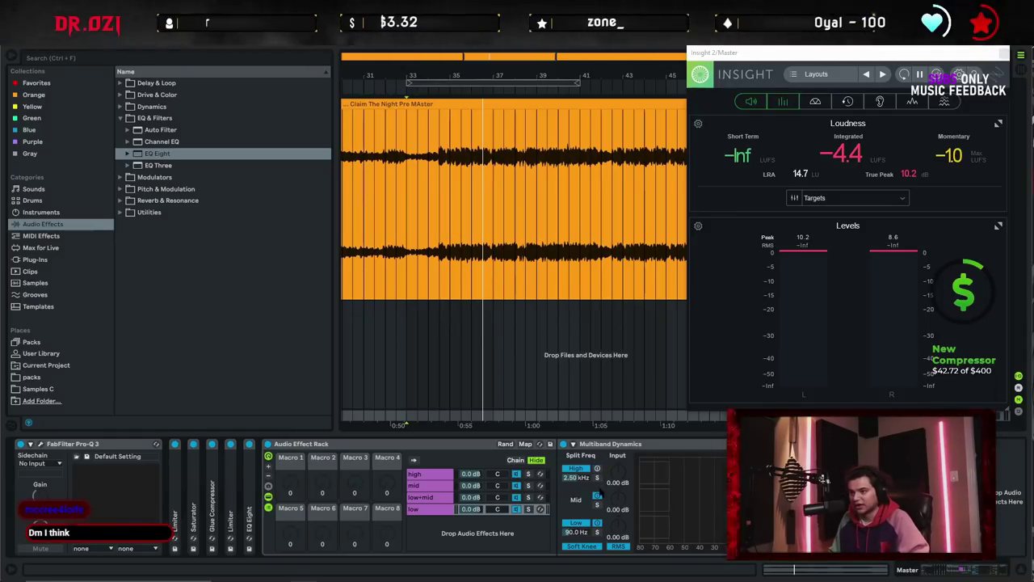
pyautogui.click(428, 498)
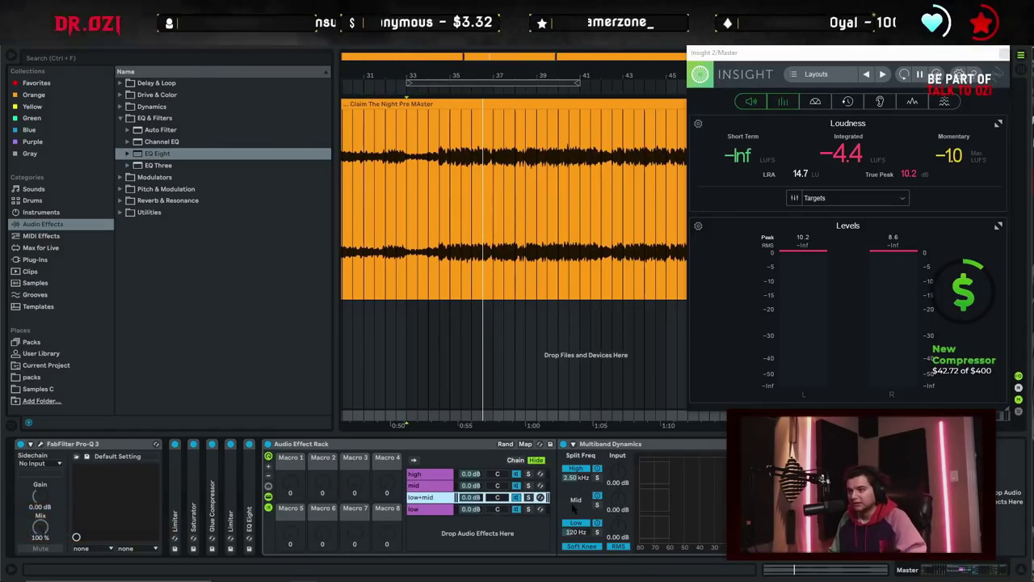
pyautogui.click(578, 534)
pyautogui.write('90')
pyautogui.press('Return')
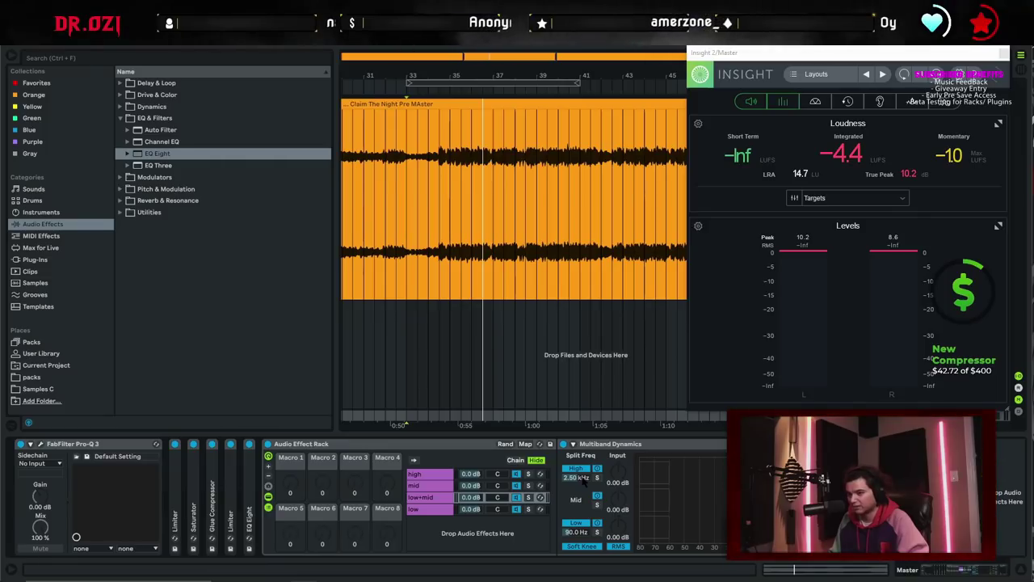
# Set the mid chain's Multiband Dynamics split frequencies to 900 Hz for low and 15 kHz for high
pyautogui.click(577, 532)
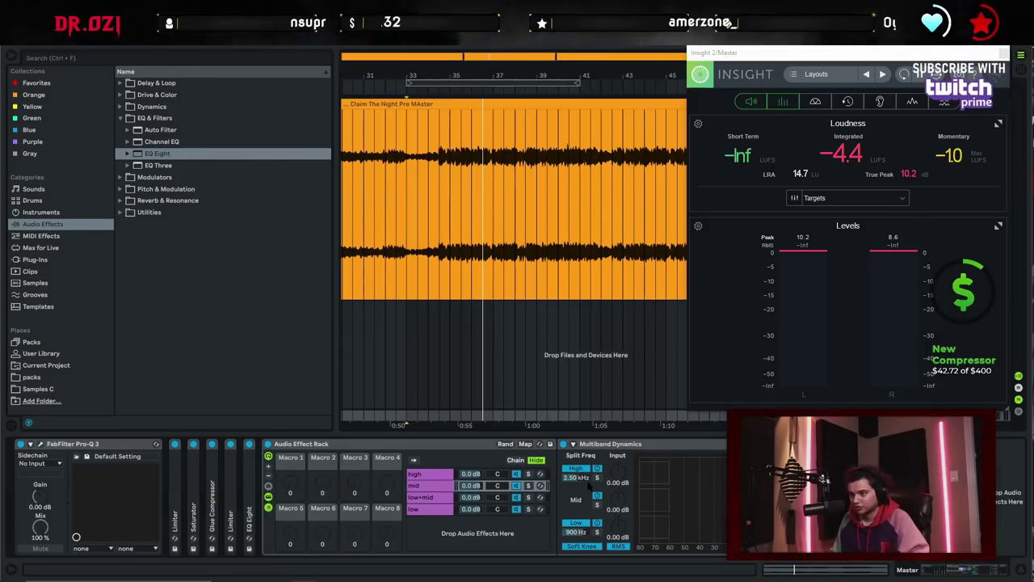
pyautogui.press('Return')
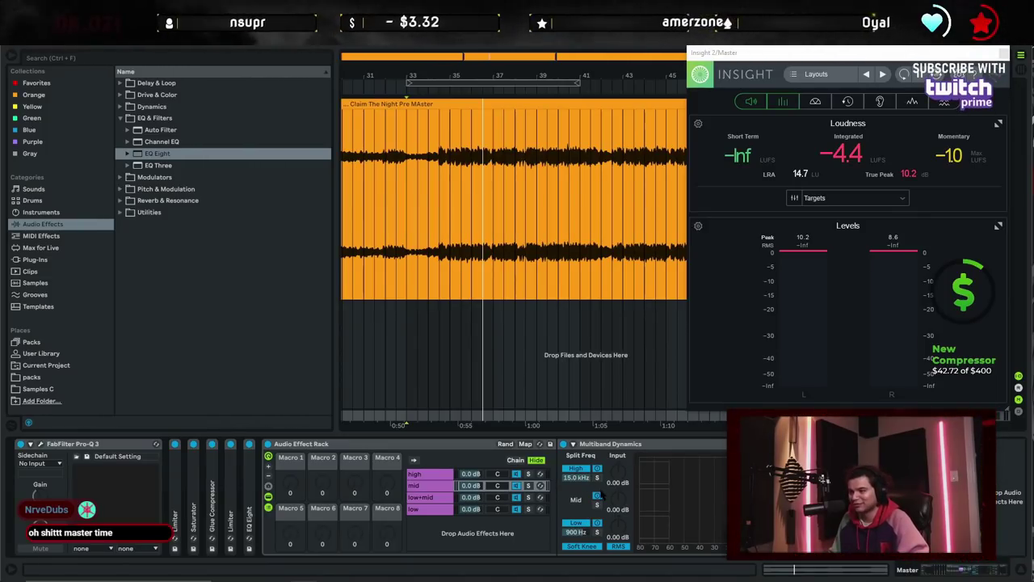
# Set the high split frequency to 15 kHz in the high chain and 900 Hz in the low+mid chain
pyautogui.click(454, 475)
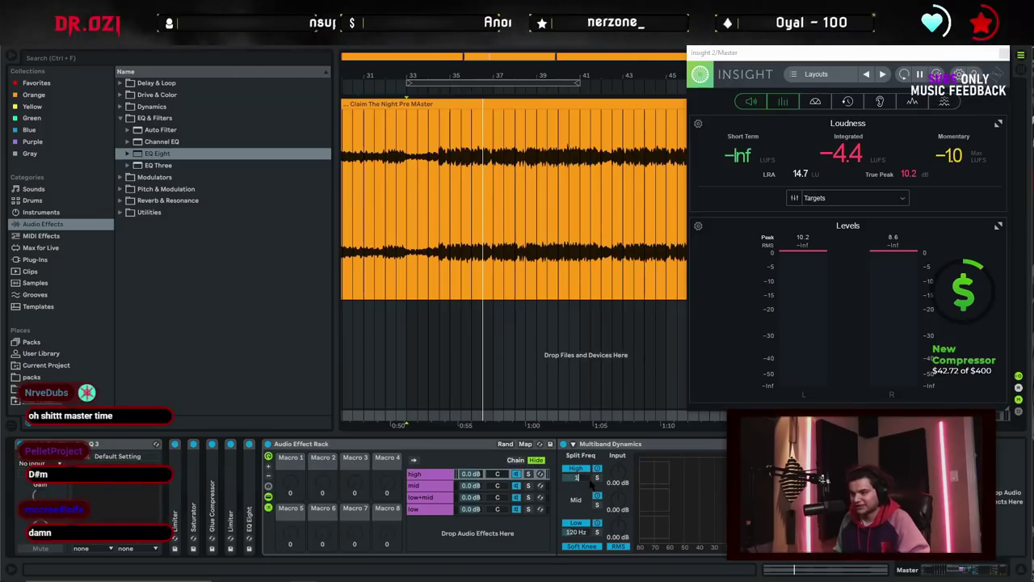
pyautogui.click(482, 497)
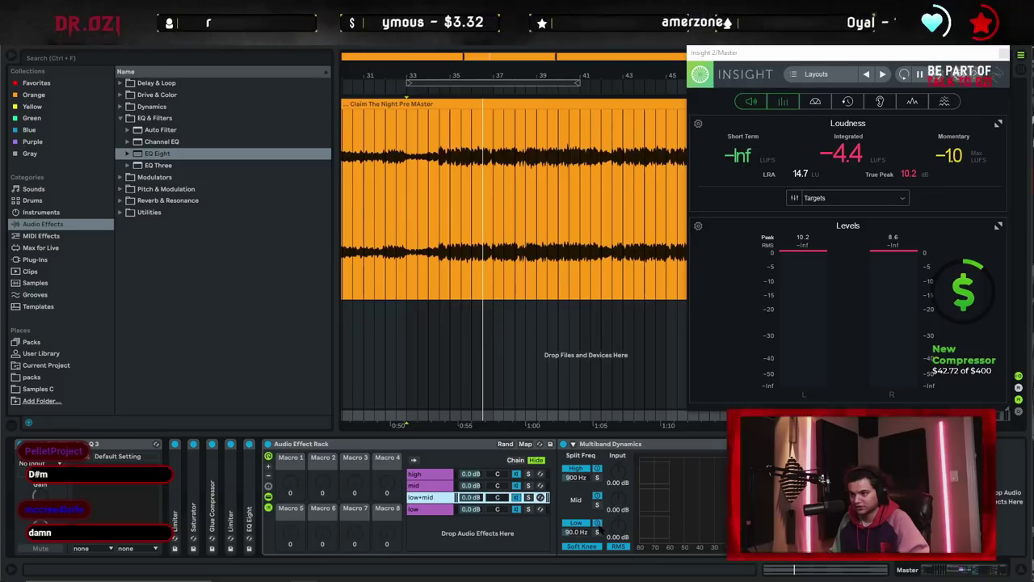
pyautogui.click(433, 509)
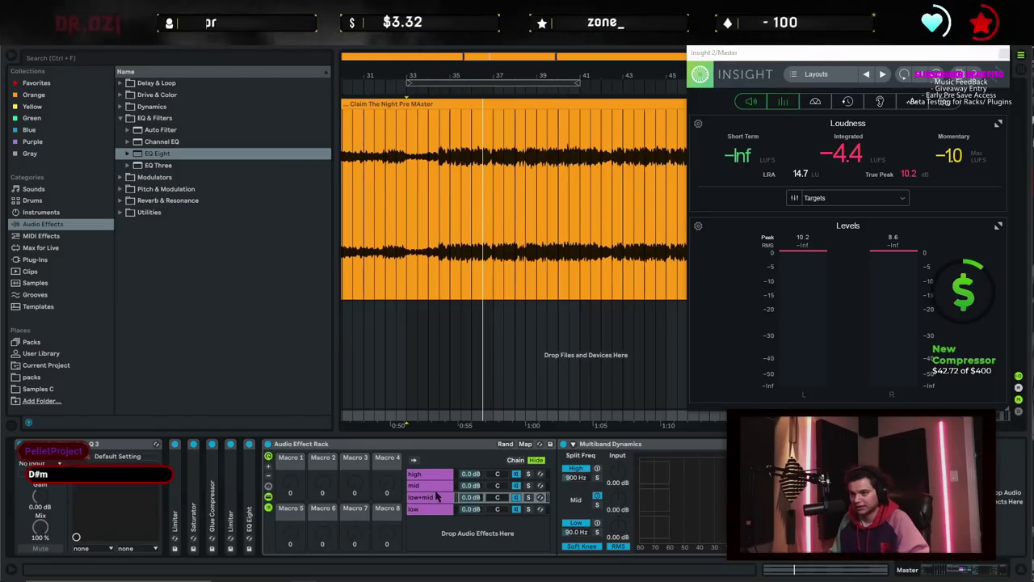
# Delete the low+mid chain and play the loop while comparing the mid and low chains
pyautogui.click(438, 485)
pyautogui.click(441, 509)
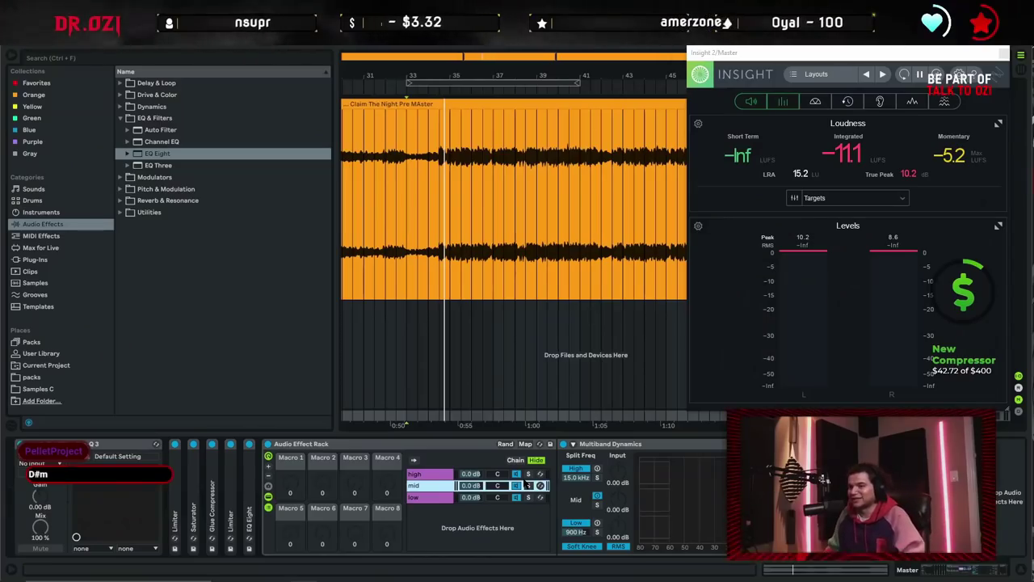
pyautogui.click(440, 497)
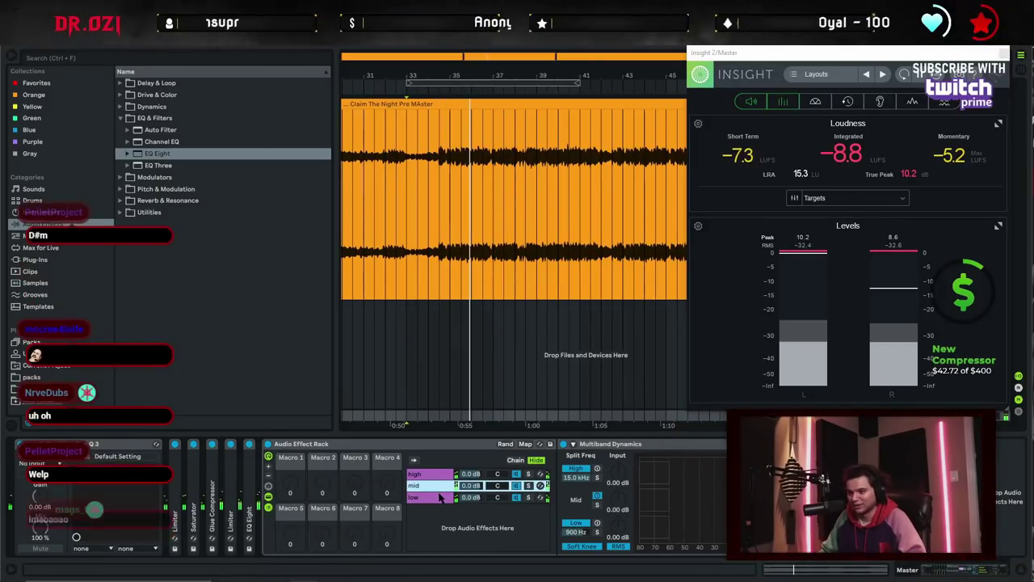
pyautogui.click(436, 497)
pyautogui.click(437, 486)
pyautogui.click(434, 497)
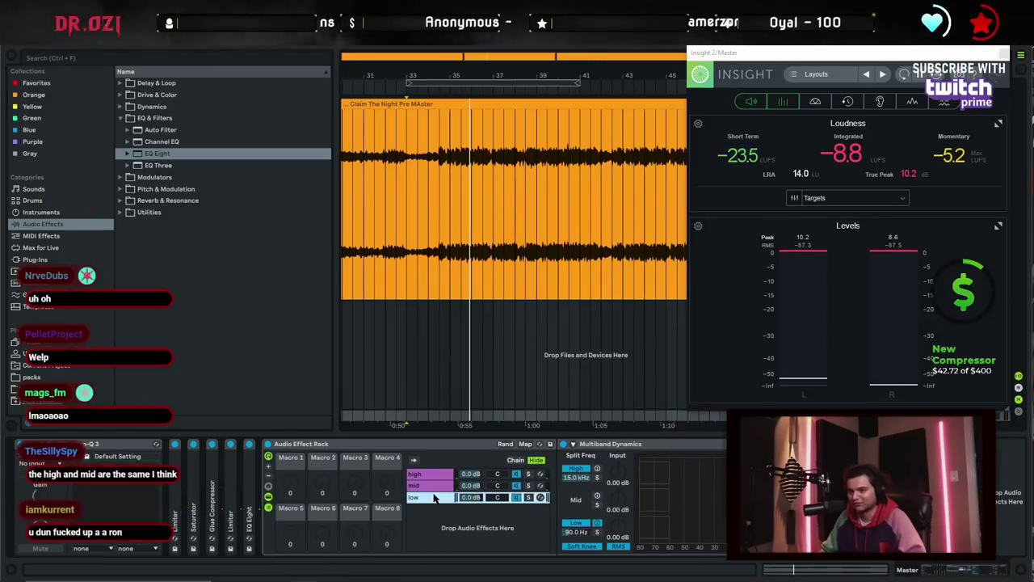
# Replace the mid and low chains with two duplicates of the high chain and name them mid and low
pyautogui.press('Delete')
pyautogui.press('Delete')
pyautogui.hotkey('ctrl', 'd')
pyautogui.hotkey('ctrl', 'd')
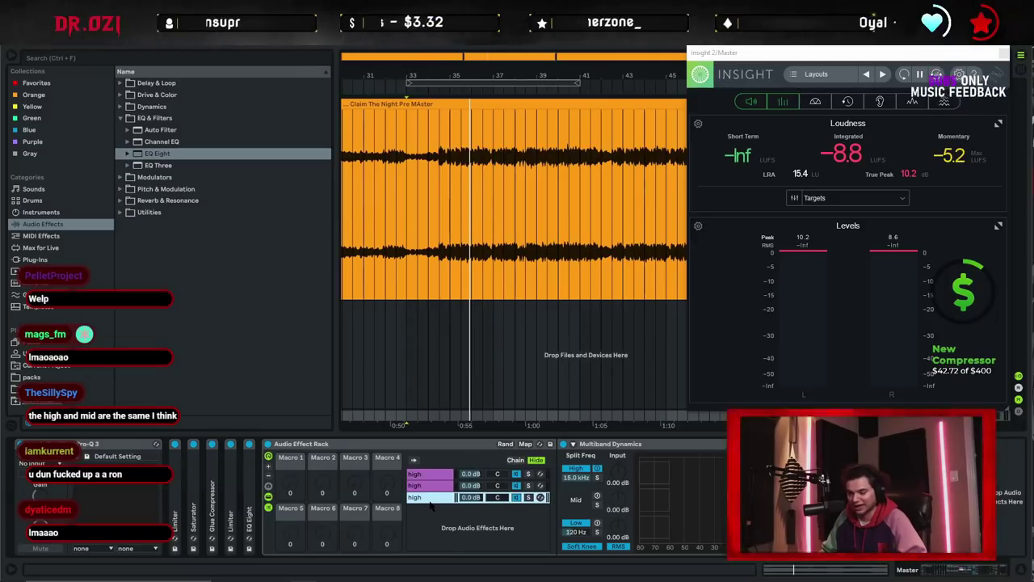
pyautogui.hotkey('ctrl', 'y')
pyautogui.hotkey('ctrl', 'y')
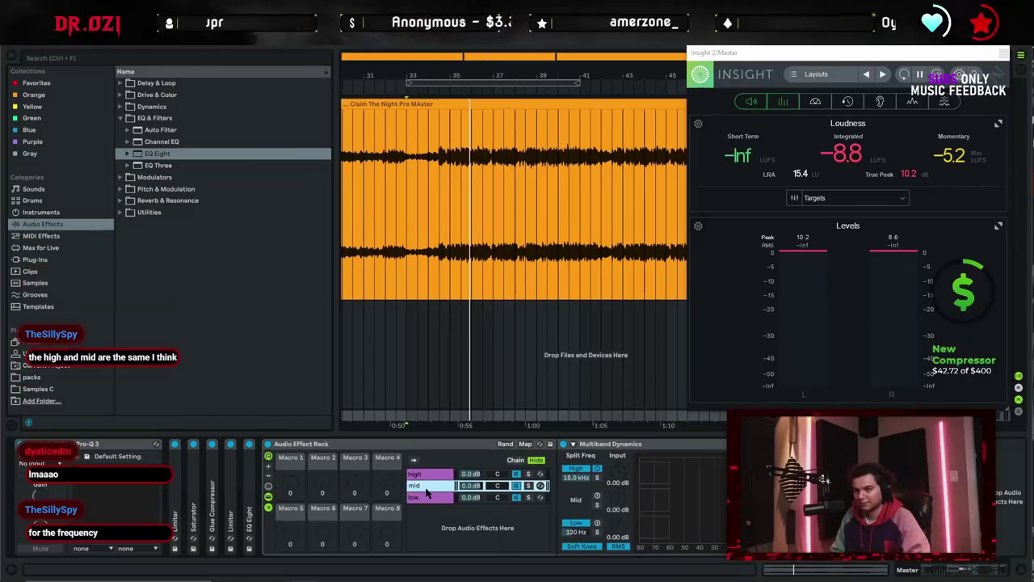
# Play the loop and recolor the low chain bright green and the high chain yellow-green
pyautogui.press('space')
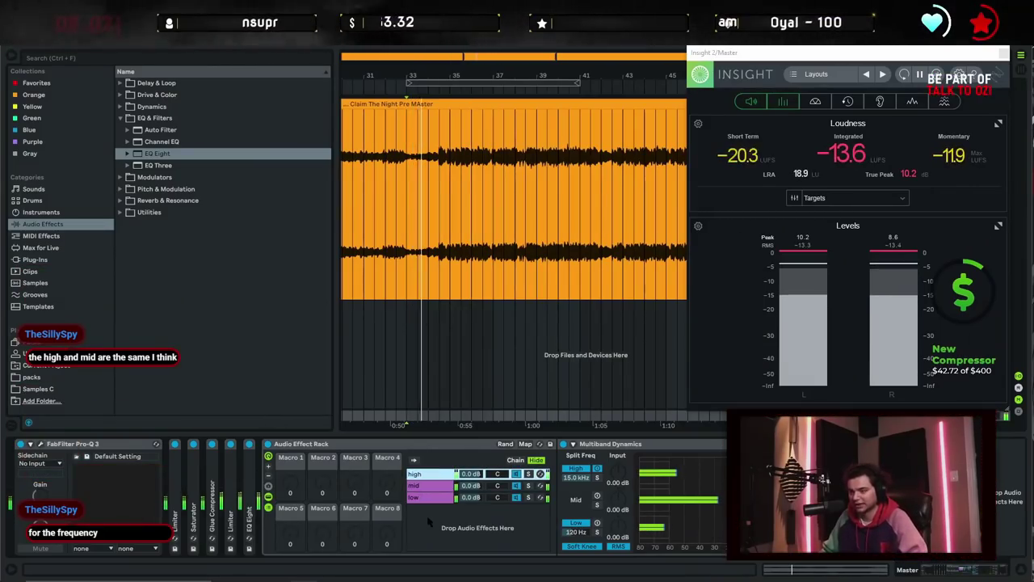
pyautogui.rightClick(426, 497)
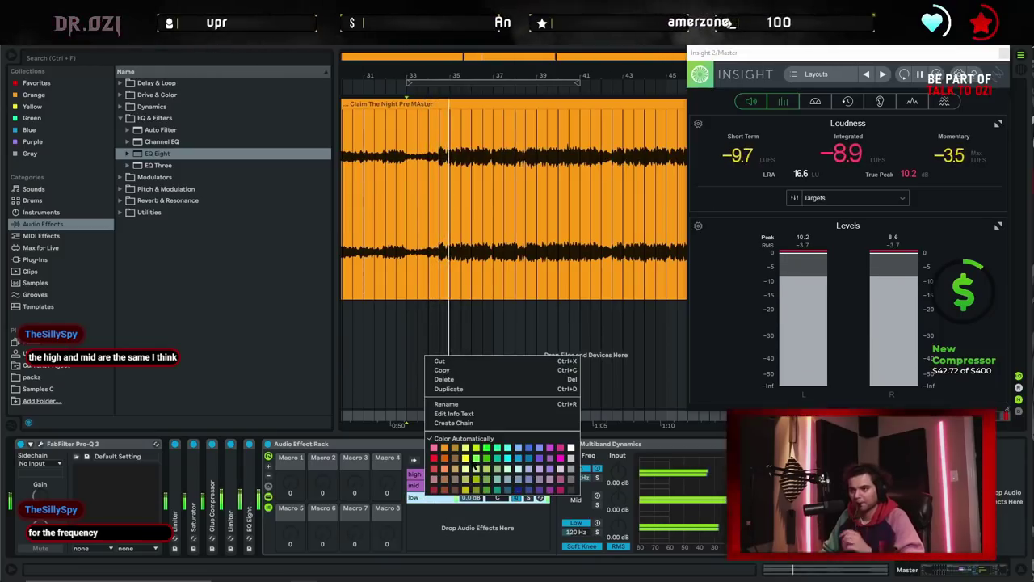
pyautogui.click(476, 468)
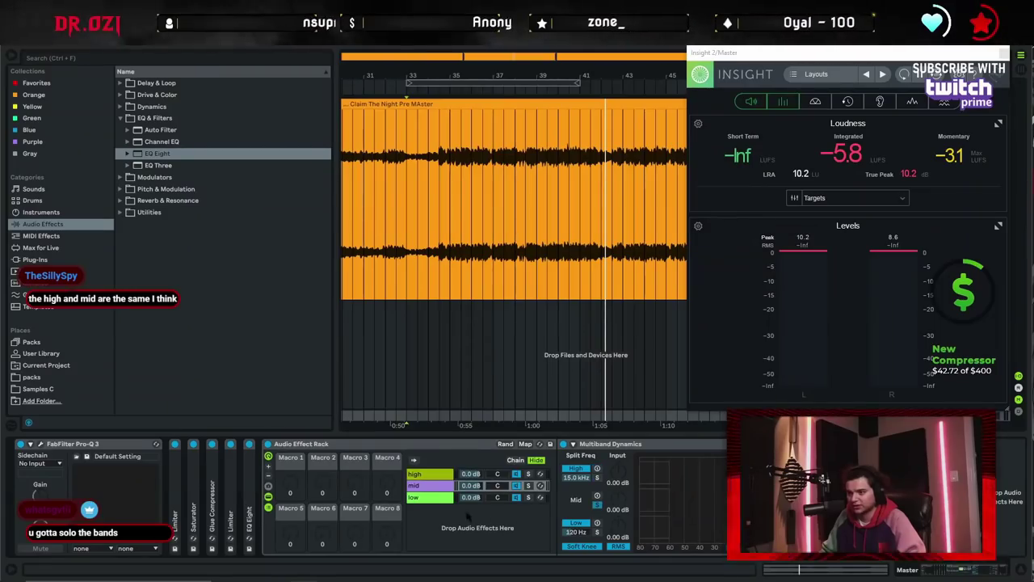
# Solo and audition the rack chains and set the Multiband Dynamics split frequencies to 4 kHz and 100 Hz
pyautogui.click(429, 482)
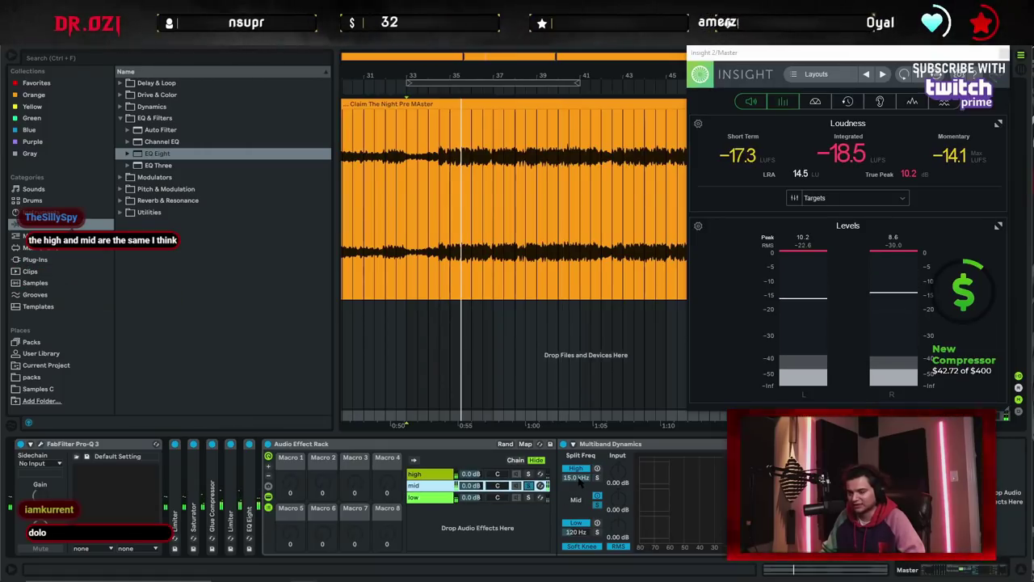
pyautogui.click(581, 486)
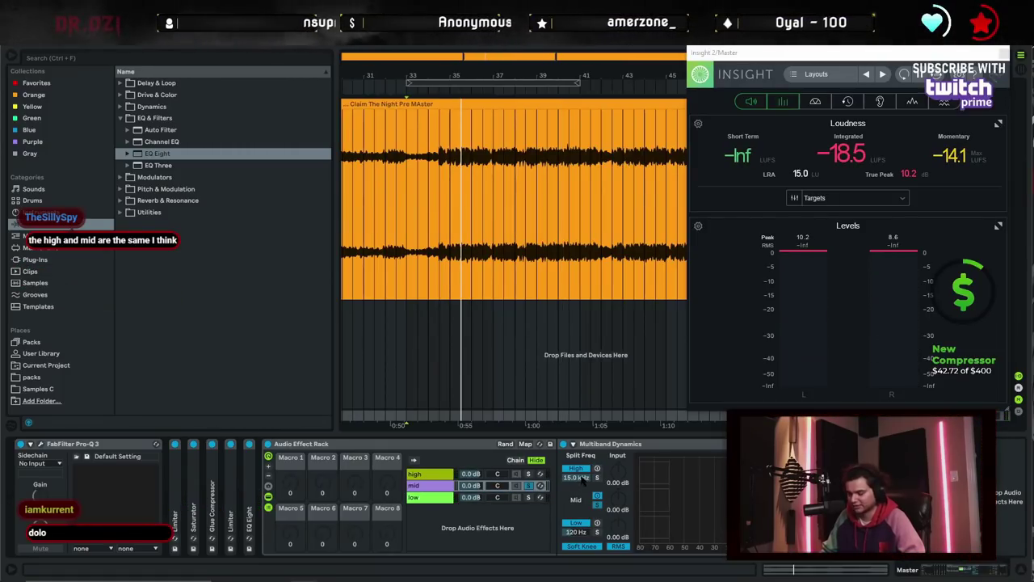
pyautogui.moveTo(579, 478); pyautogui.dragTo(579, 436)
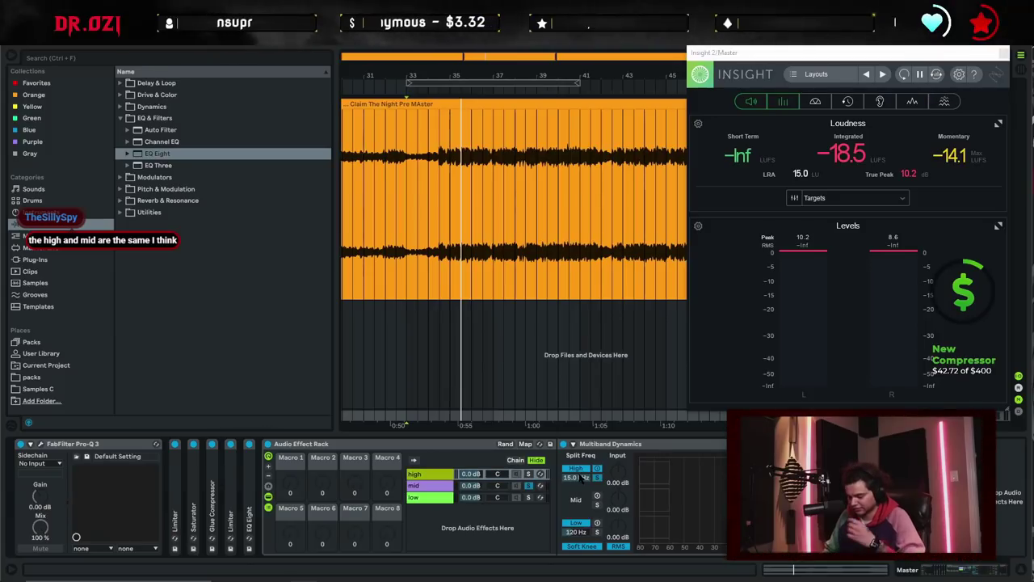
pyautogui.moveTo(579, 478); pyautogui.dragTo(579, 465)
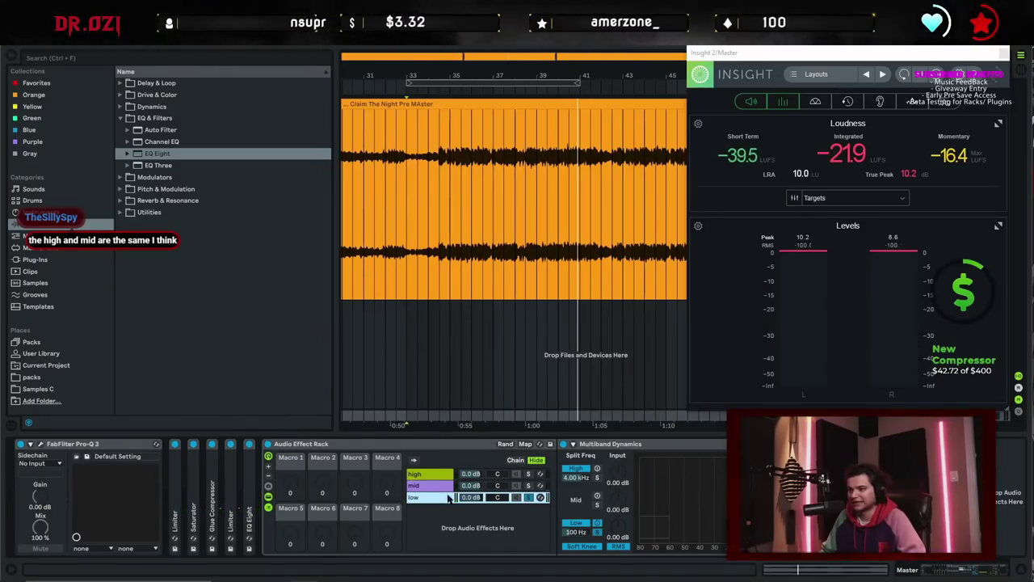
# Name the rack's first three macros low amount, Mid amount and High Amount, and color them green, purple and yellow-green like their chains
pyautogui.click(317, 446)
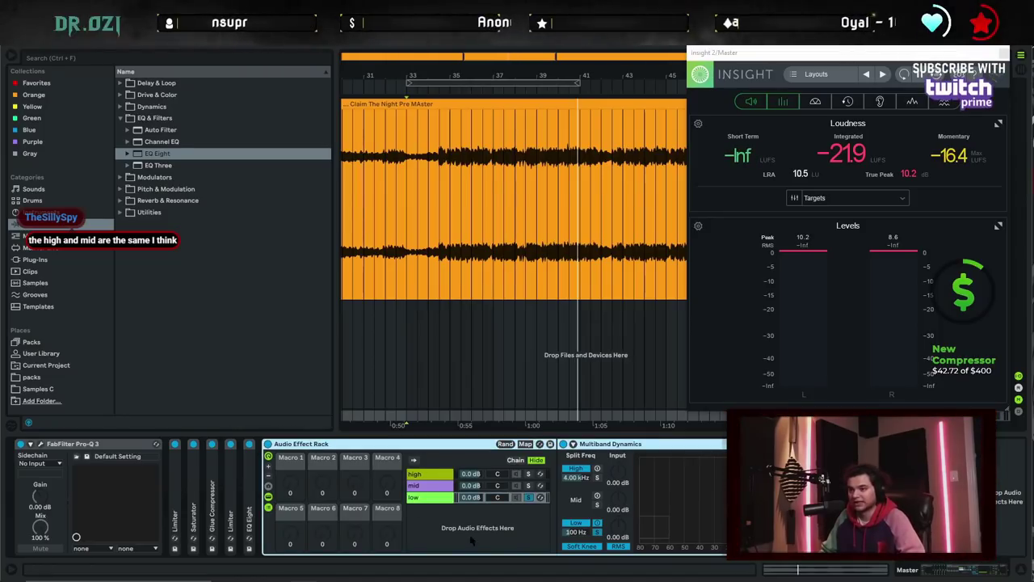
pyautogui.click(409, 498)
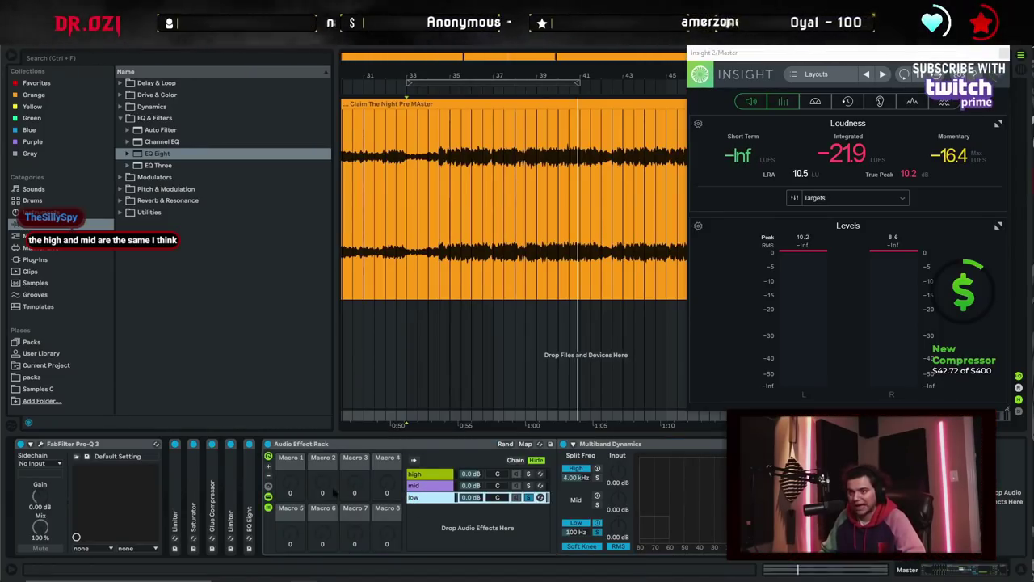
pyautogui.click(525, 443)
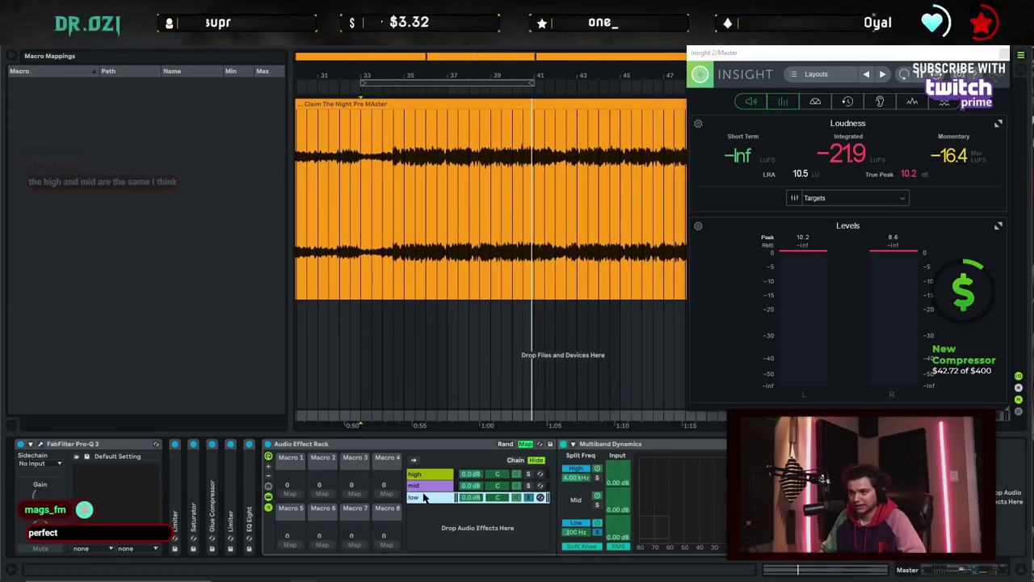
pyautogui.click(525, 444)
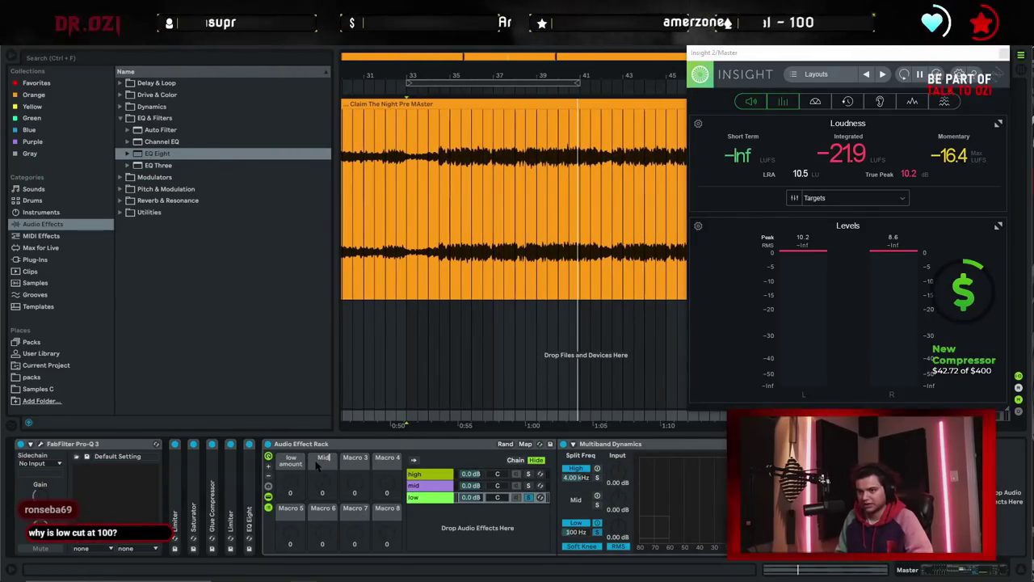
pyautogui.write('amount')
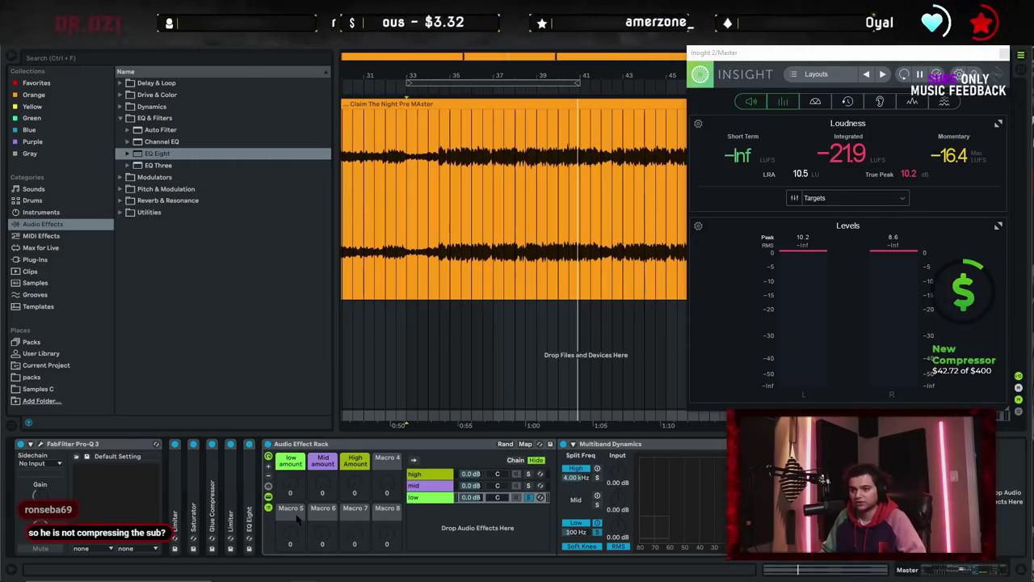
# Rename Macro 5 as low Thresh and Macro 6 as mid thresh
pyautogui.rightClick(296, 512)
pyautogui.click(294, 510)
pyautogui.hotkey('ctrl', 'r')
pyautogui.write('low')
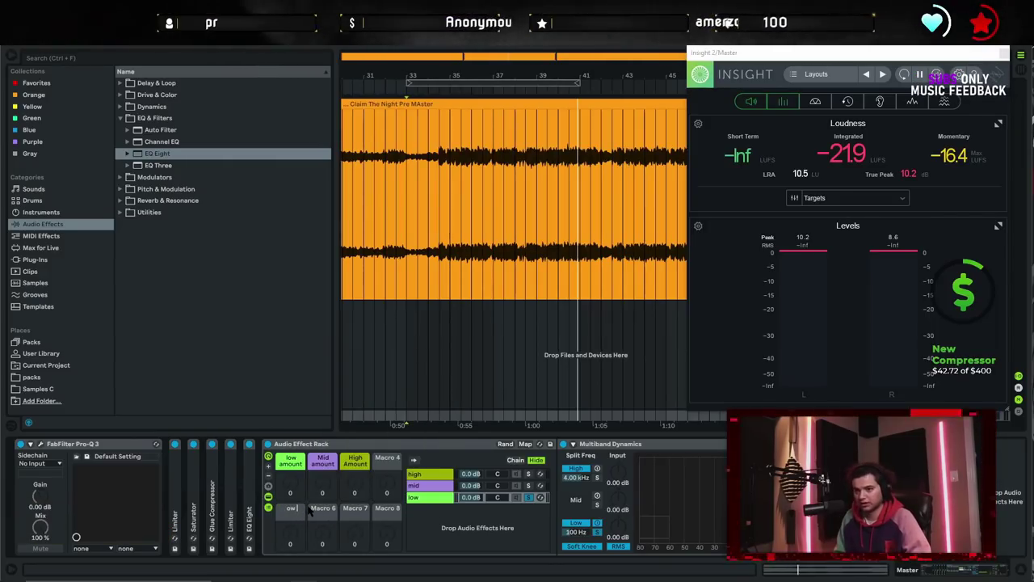
pyautogui.write(' Th')
pyautogui.write('resh')
pyautogui.click(325, 511)
pyautogui.hotkey('ctrl', 'r')
pyautogui.write('mid thresh')
# Rename Macro 7 as high thresh and color the three threshold macros bright green, purple and yellow-green to match the amount macros
pyautogui.click(360, 513)
pyautogui.hotkey('ctrl', 'r')
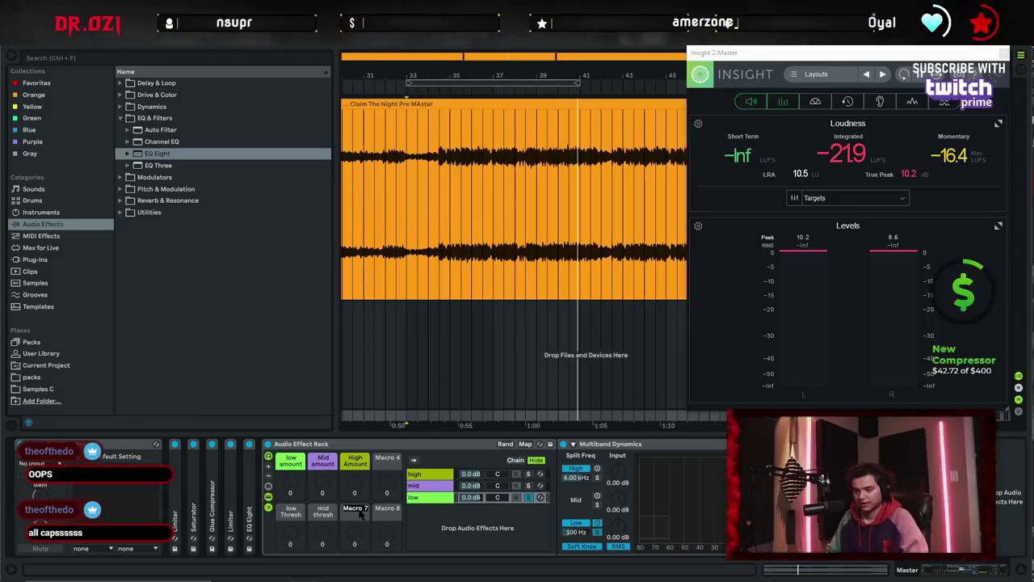
pyautogui.write('high thre')
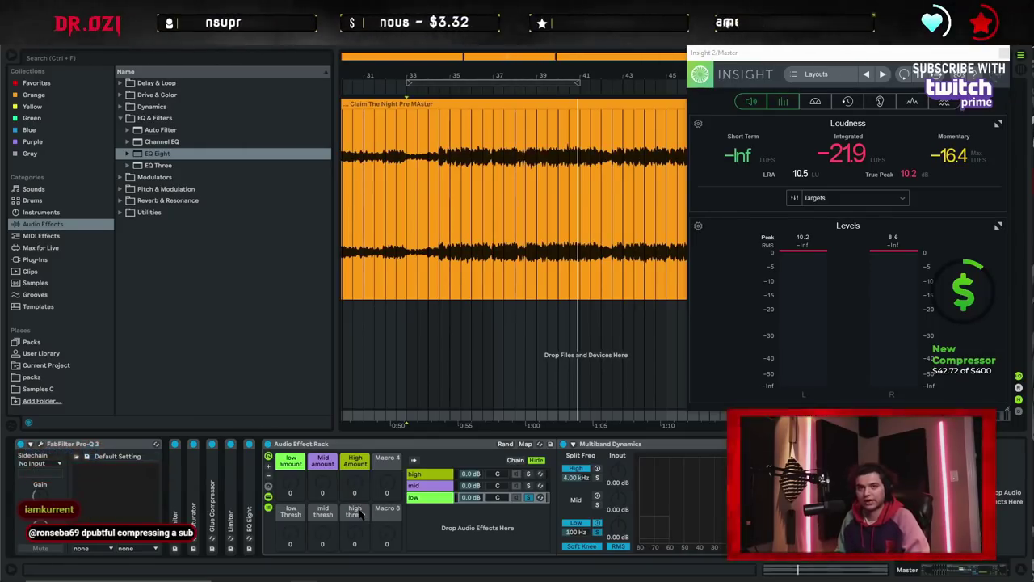
pyautogui.rightClick(292, 508)
pyautogui.click(367, 497)
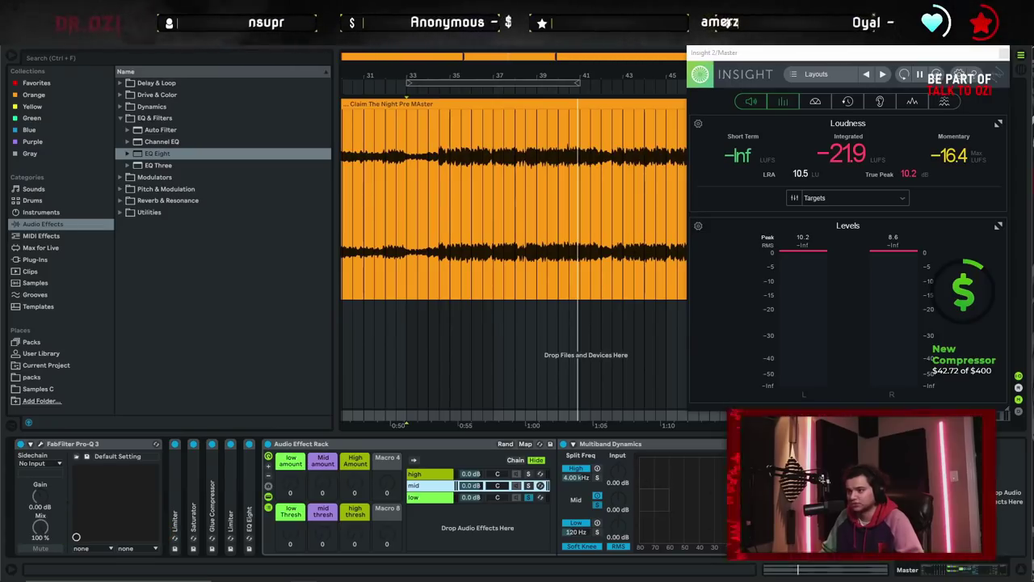
# Map the Amount of the high chain's Multiband Dynamics to the High Amount macro
pyautogui.click(428, 475)
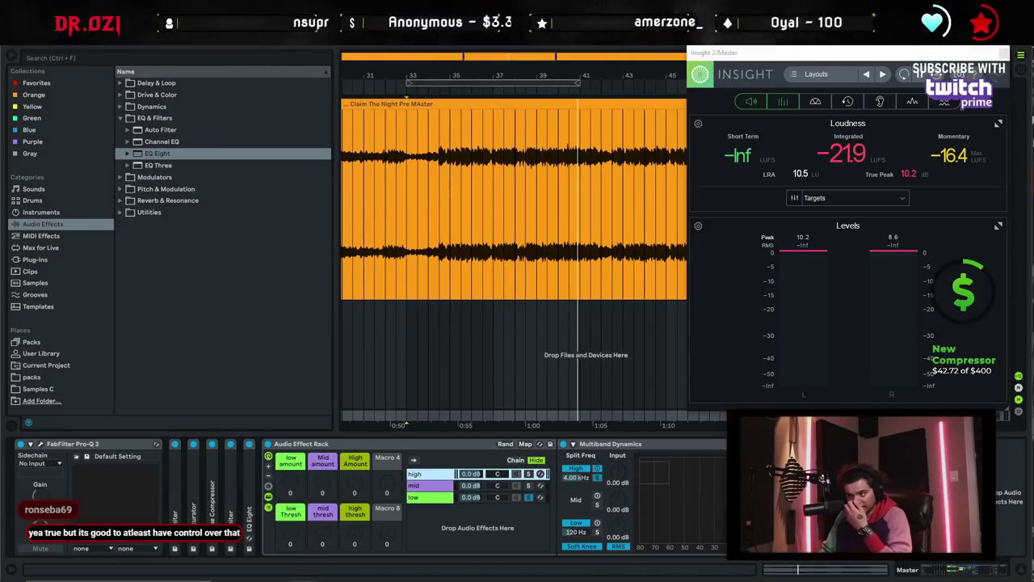
pyautogui.click(525, 444)
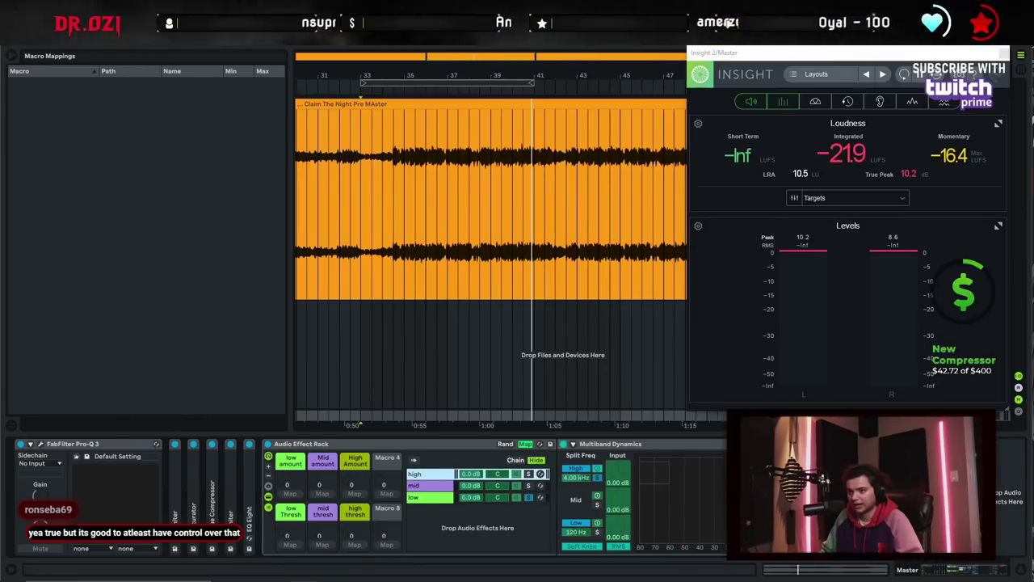
pyautogui.click(354, 493)
pyautogui.click(526, 444)
# Map the Multiband Dynamics Amount of the mid and low chains to the Mid amount and low amount macros
pyautogui.click(428, 486)
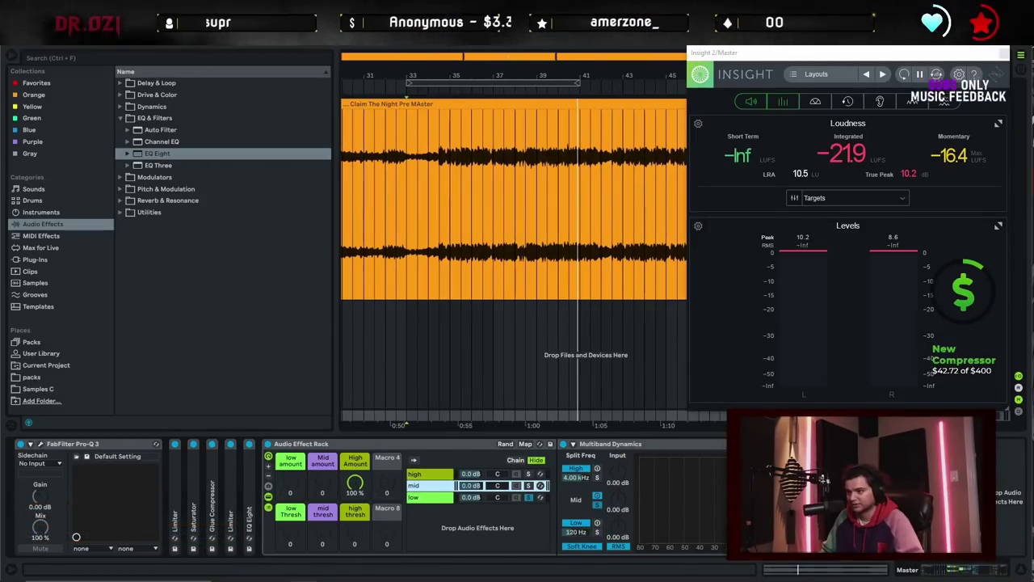
pyautogui.rightClick(845, 529)
pyautogui.click(919, 398)
pyautogui.click(428, 498)
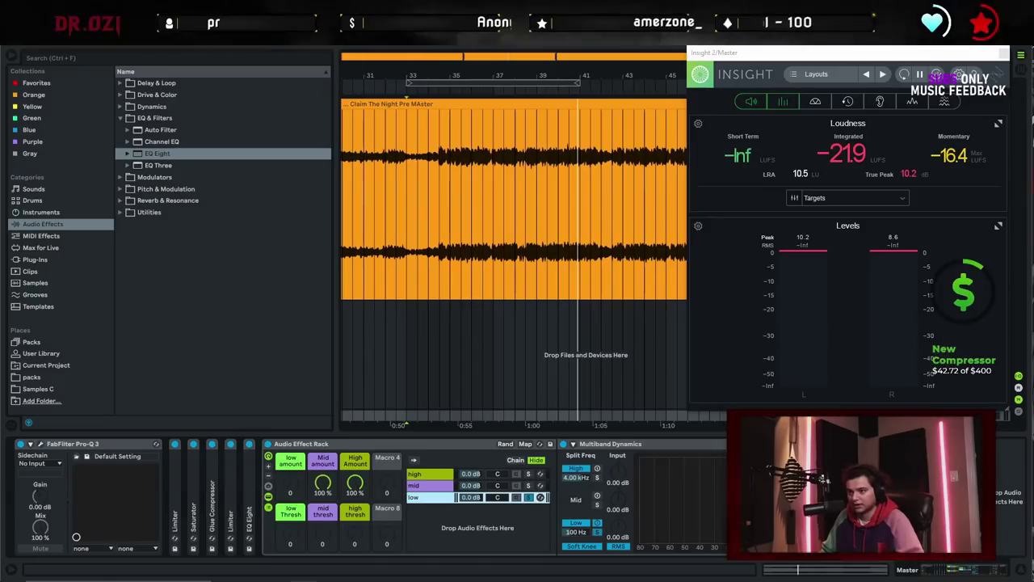
pyautogui.rightClick(841, 539)
pyautogui.click(885, 403)
# Map the high band's Above Threshold in the high chain to the high thresh macro
pyautogui.click(428, 475)
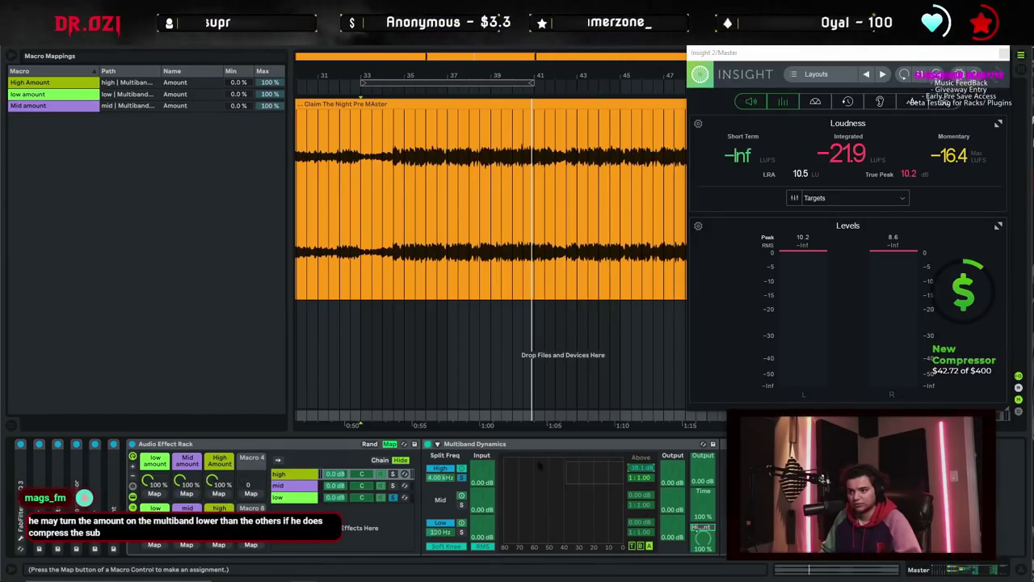
pyautogui.click(216, 545)
pyautogui.click(299, 486)
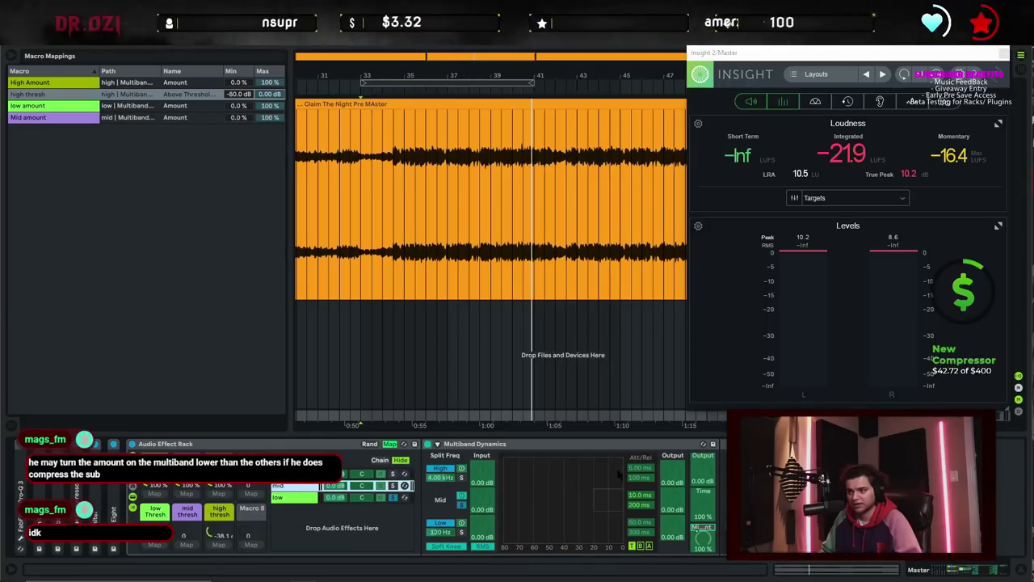
pyautogui.rightClick(645, 494)
pyautogui.click(700, 400)
pyautogui.click(315, 498)
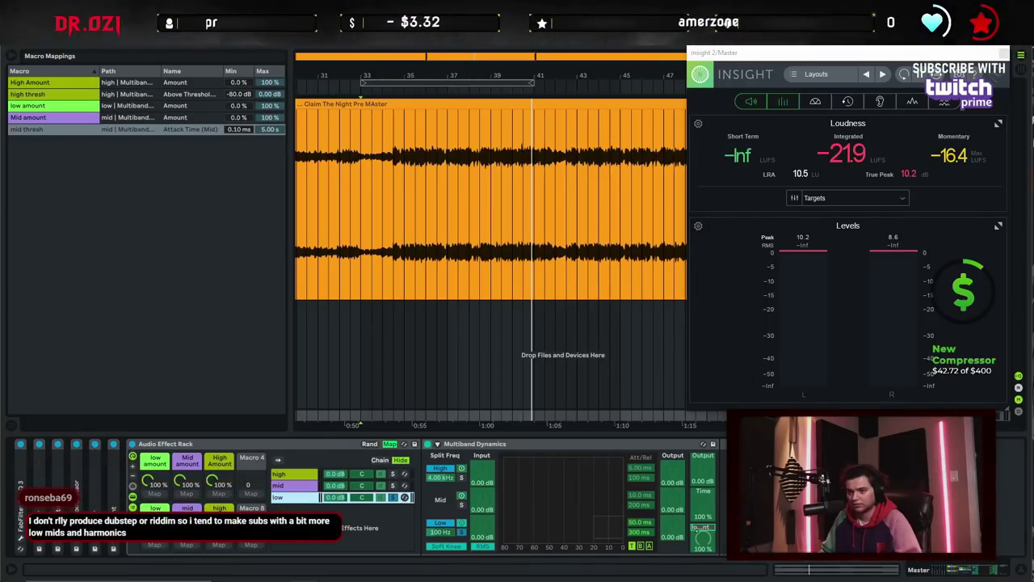
# Map the Above Thresholds of the mid and low chains to the mid thresh and low Thresh macros, and play the track
pyautogui.click(282, 486)
pyautogui.click(649, 546)
pyautogui.rightClick(640, 493)
pyautogui.click(695, 395)
pyautogui.click(298, 498)
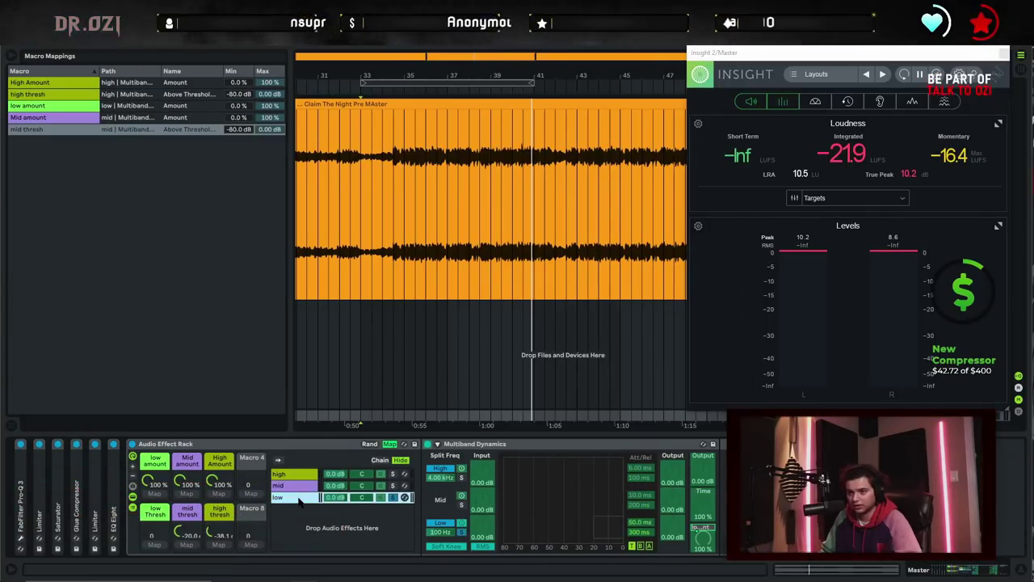
pyautogui.click(649, 546)
pyautogui.rightClick(641, 523)
pyautogui.click(701, 415)
pyautogui.click(390, 444)
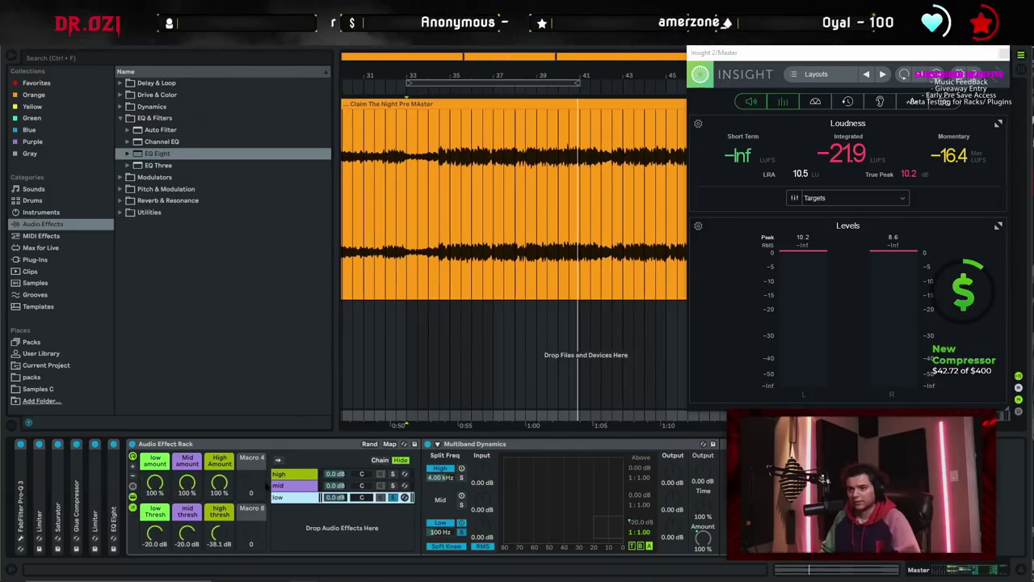
pyautogui.press('space')
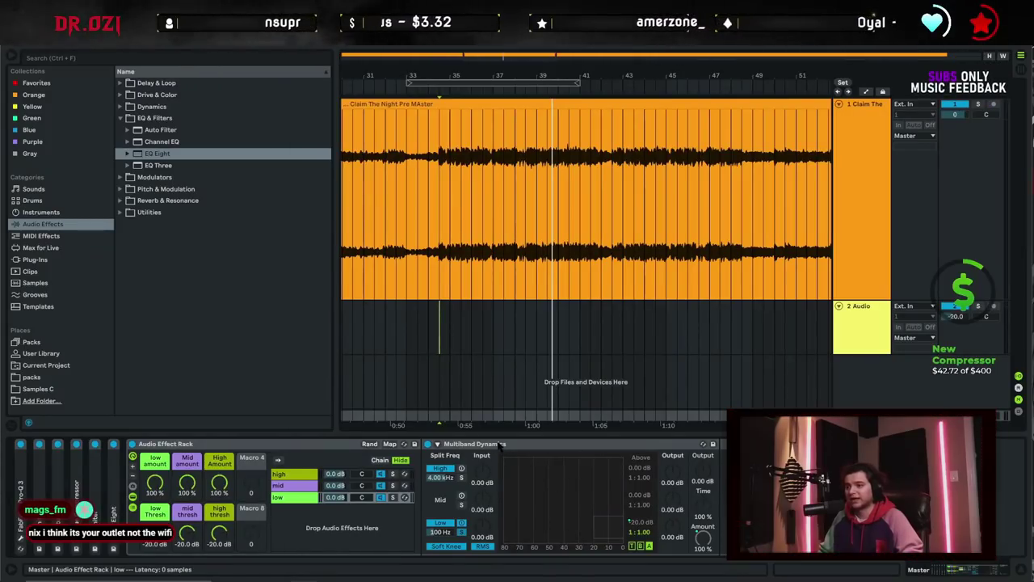
# Add another Multiband Dynamics after Insight 2 on the master and show its above-threshold settings
pyautogui.click(120, 118)
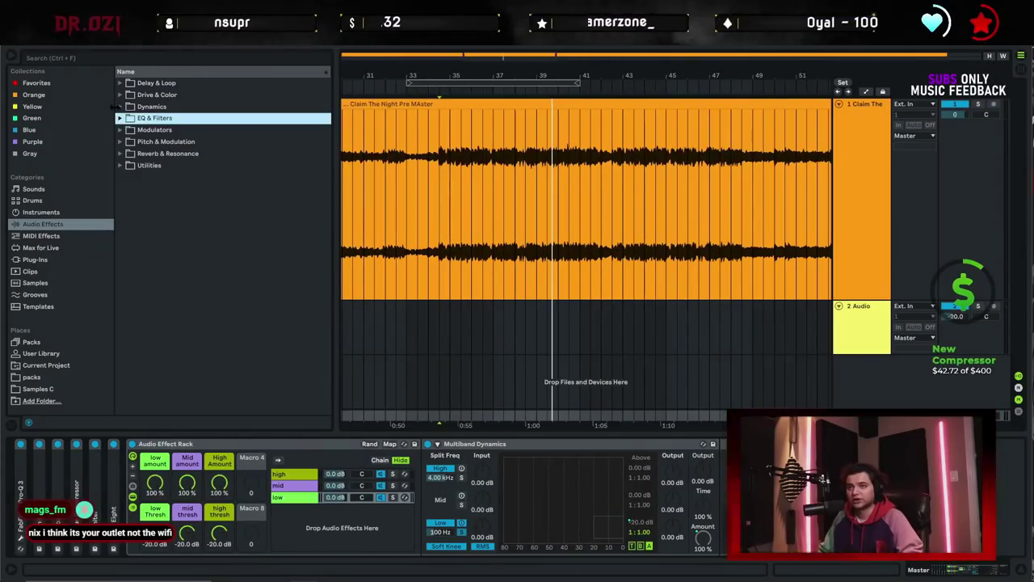
pyautogui.click(120, 106)
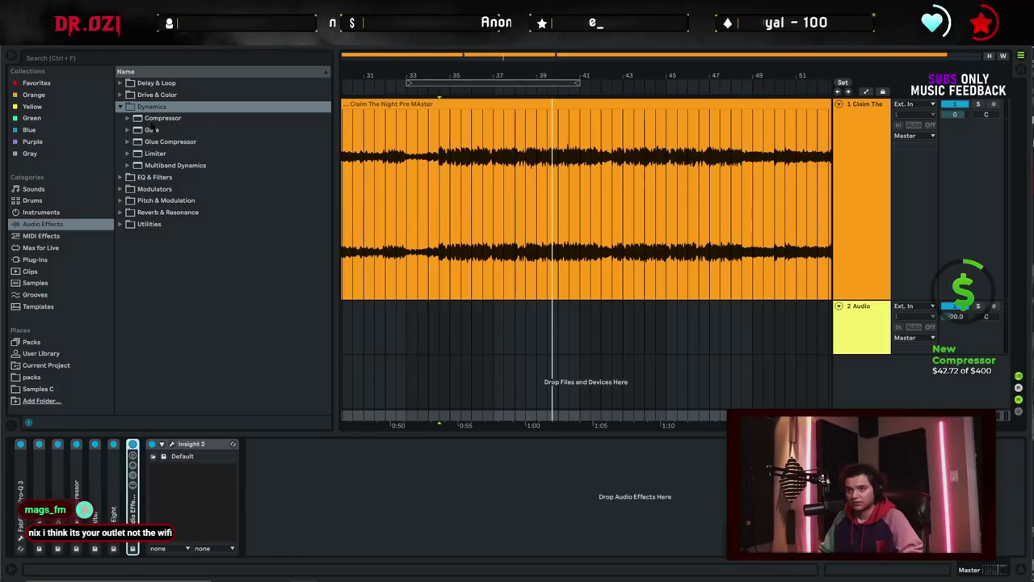
pyautogui.moveTo(173, 165); pyautogui.dragTo(311, 489)
pyautogui.click(473, 546)
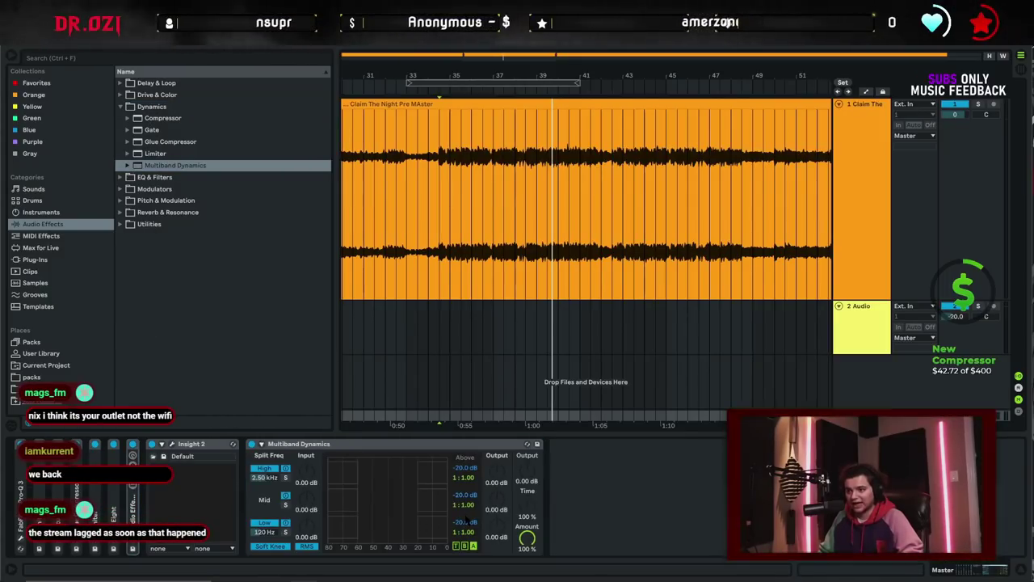
pyautogui.click(434, 533)
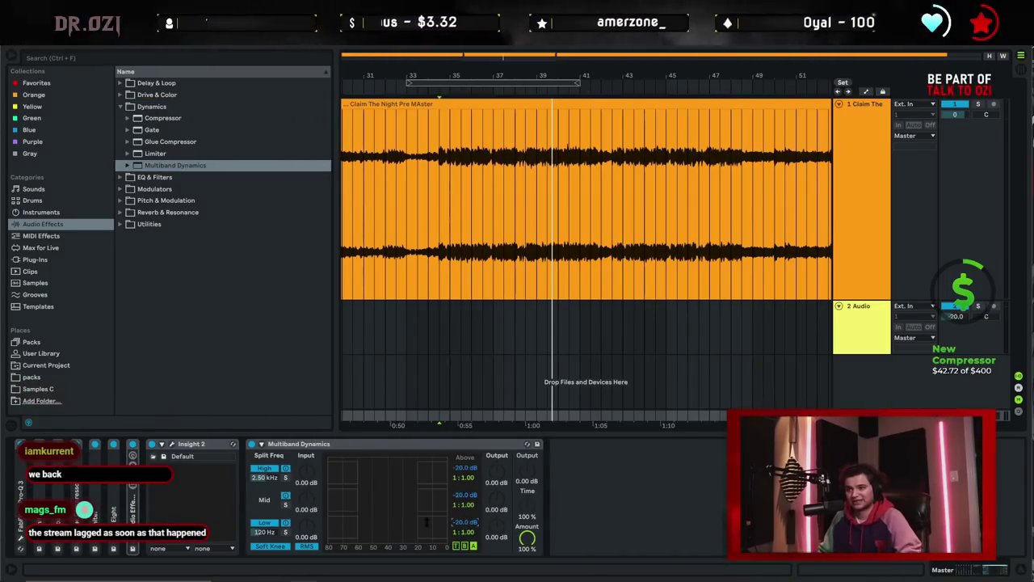
# Go through the low, mid and high chains and set the high band's above-threshold ratio in the high chain to 1:Inf
pyautogui.click(358, 450)
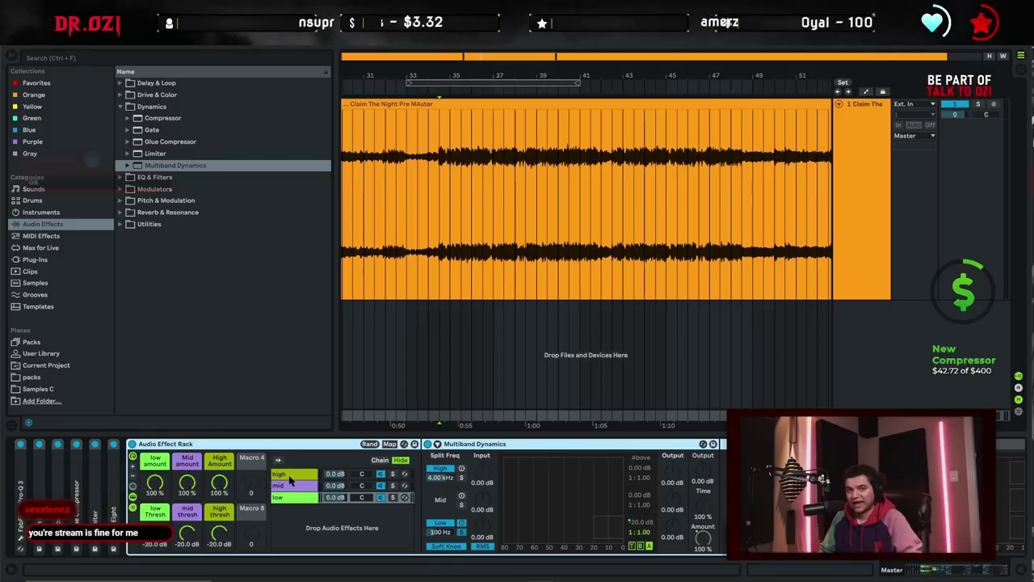
pyautogui.click(296, 498)
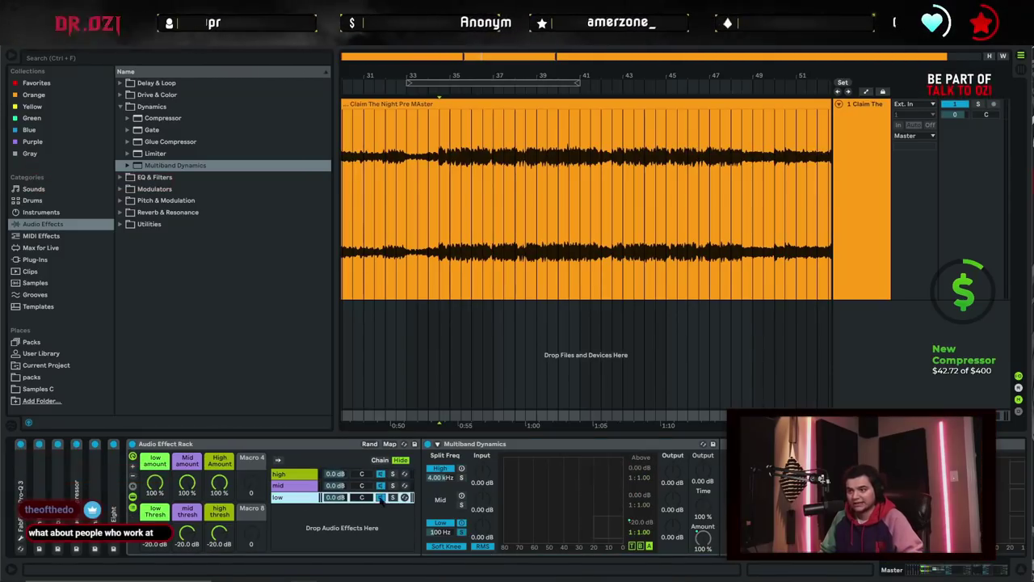
pyautogui.click(303, 488)
pyautogui.click(302, 475)
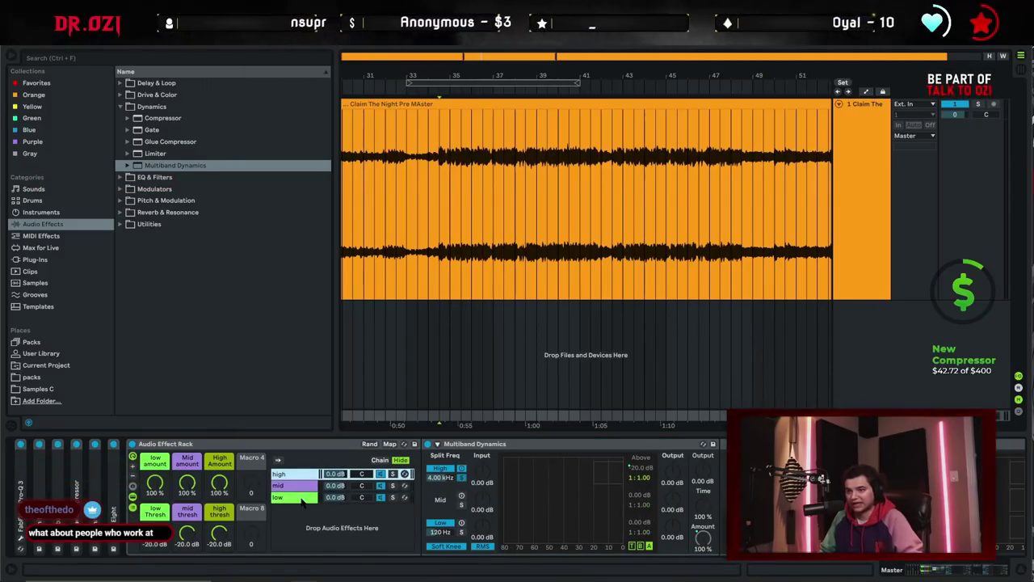
pyautogui.click(301, 497)
pyautogui.click(305, 487)
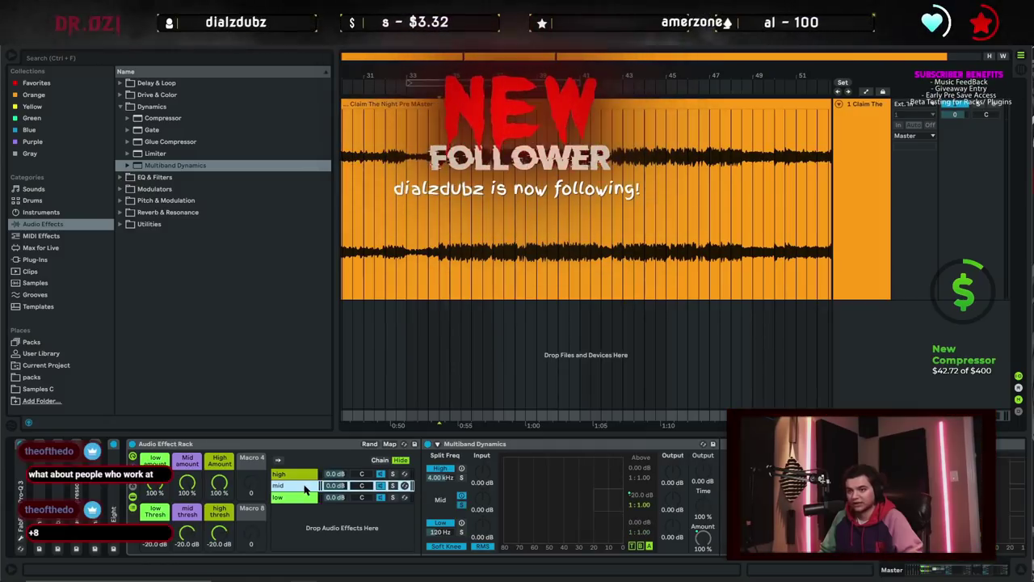
pyautogui.click(303, 474)
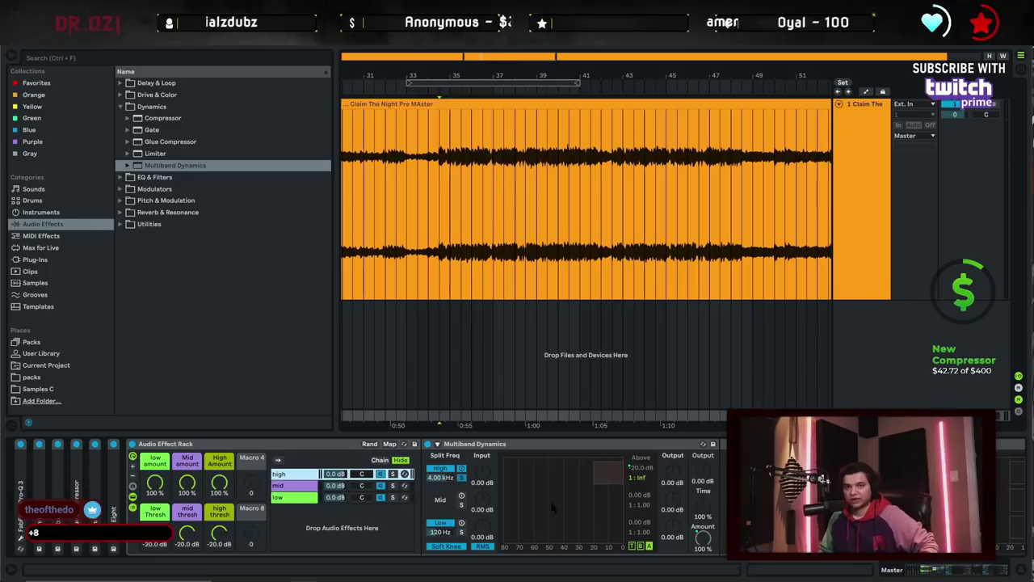
# Move the playback start to bar 35 and bring the master's Audio Effect Rack back into view
pyautogui.click(441, 242)
pyautogui.click(923, 415)
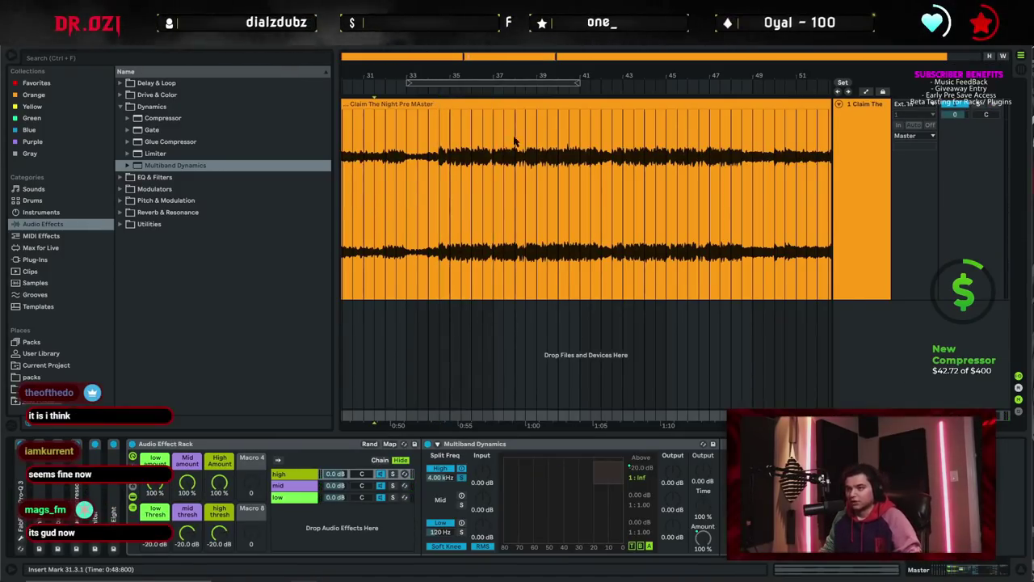
pyautogui.click(420, 233)
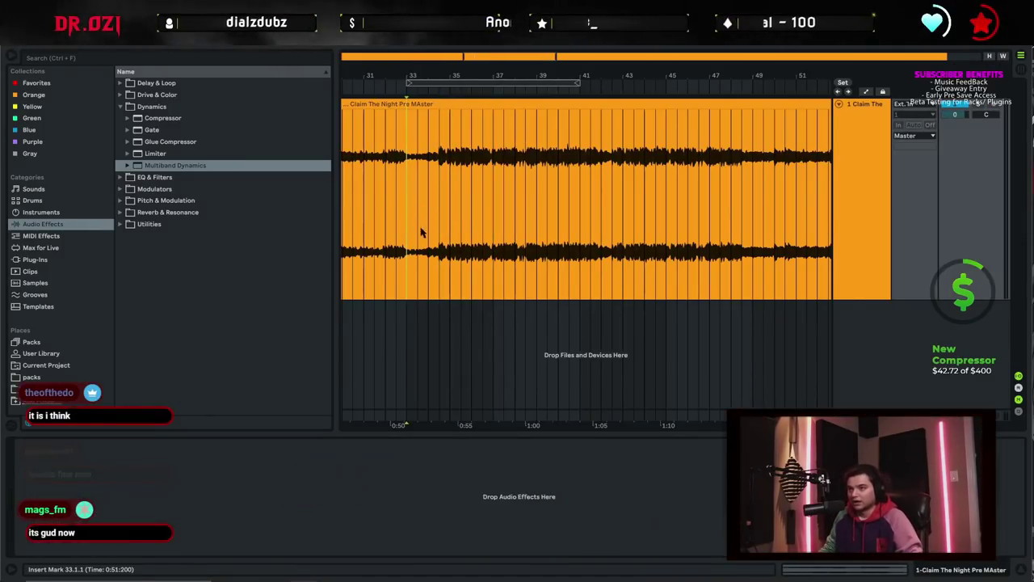
pyautogui.click(449, 417)
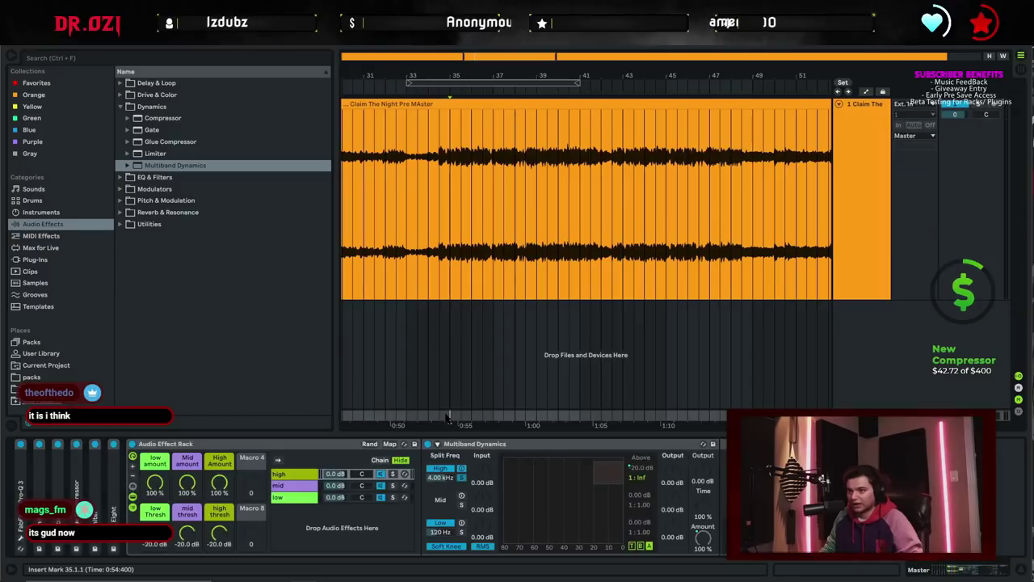
# Set the low chain's low band ratio to 1:Inf and, with the chain soloed during playback, the low Thresh macro to -15 dB
pyautogui.click(280, 498)
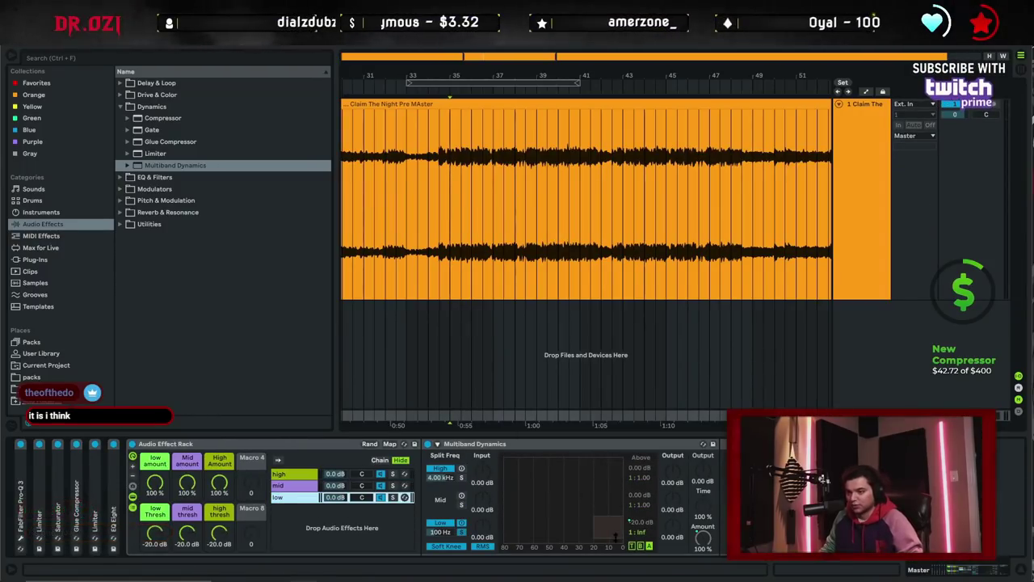
pyautogui.press('space')
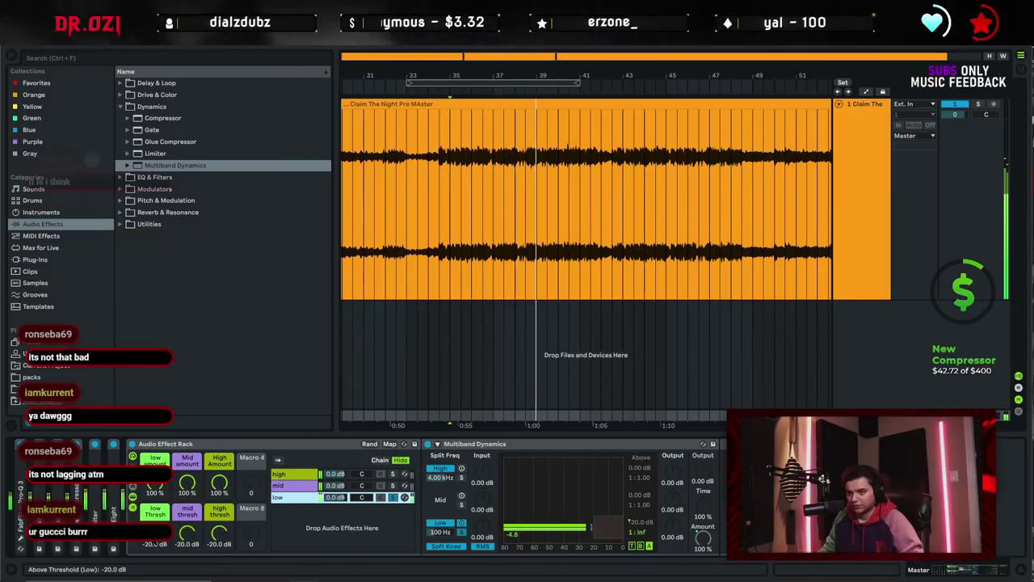
pyautogui.moveTo(154, 534); pyautogui.dragTo(154, 526)
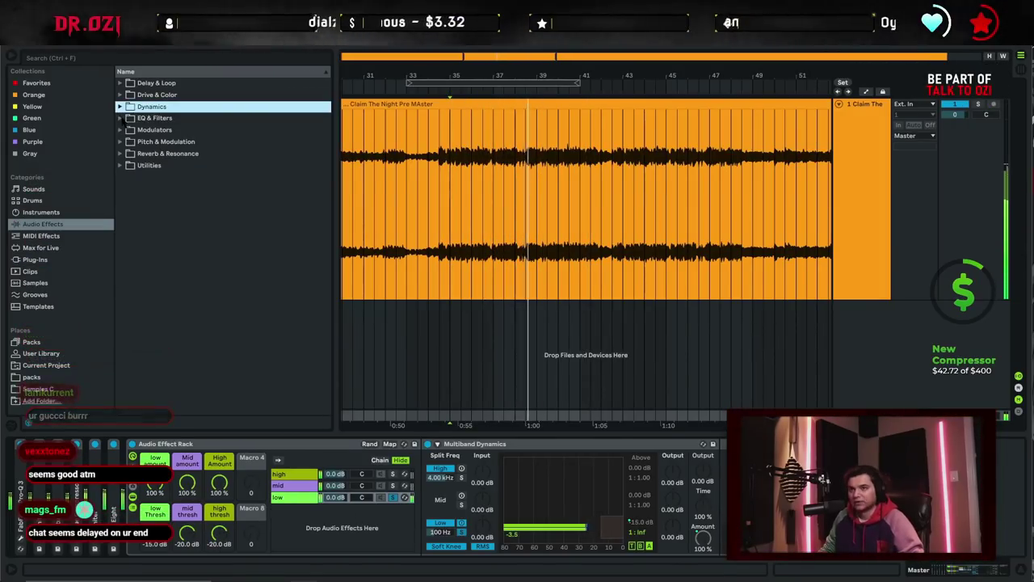
# Add an EQ Eight after the low chain's Multiband Dynamics and set its high cut to about 319 Hz
pyautogui.doubleClick(200, 119)
pyautogui.moveTo(199, 154); pyautogui.dragTo(633, 508)
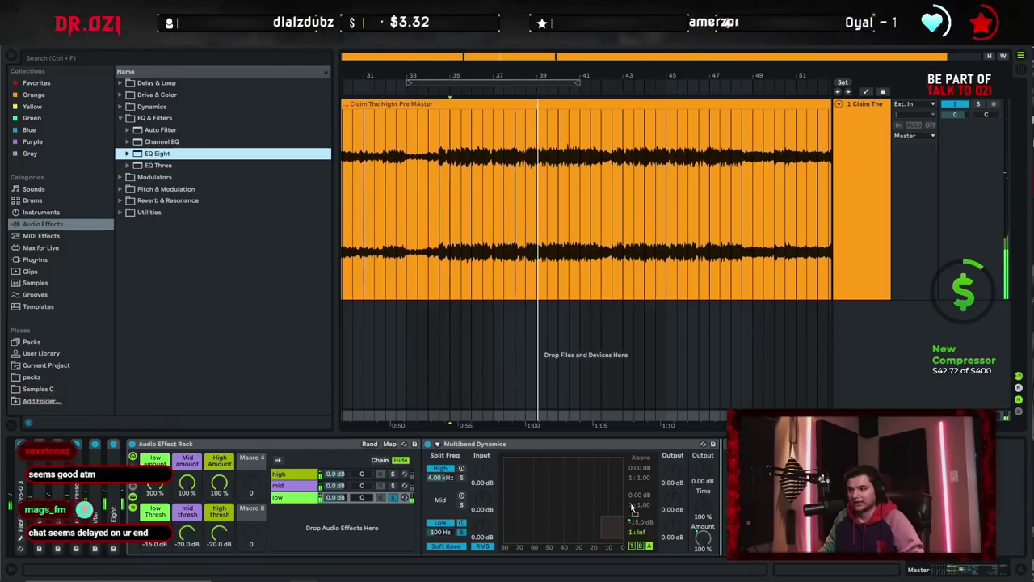
pyautogui.press('Return')
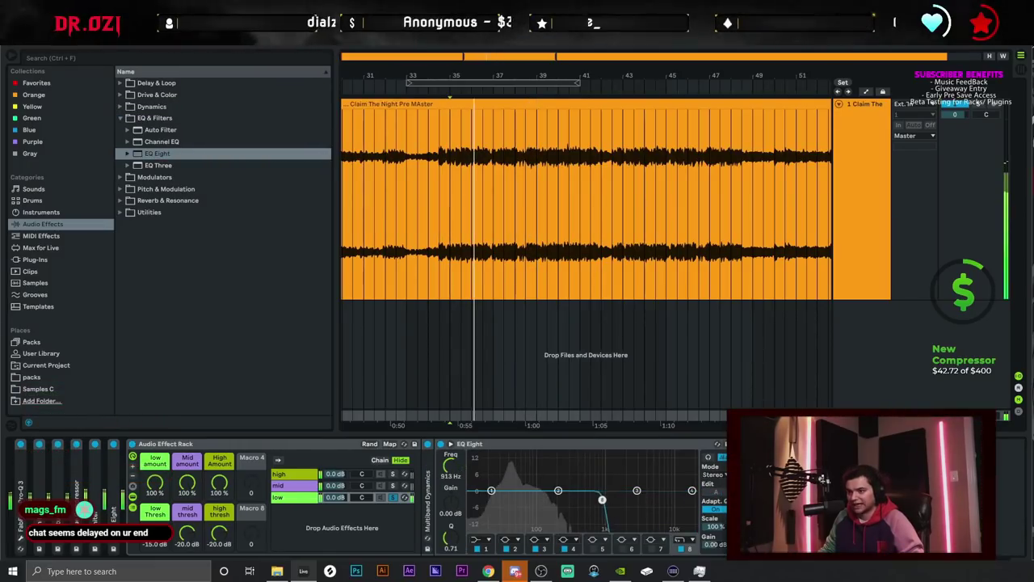
pyautogui.moveTo(602, 499); pyautogui.dragTo(571, 500)
pyautogui.click(299, 497)
pyautogui.click(519, 571)
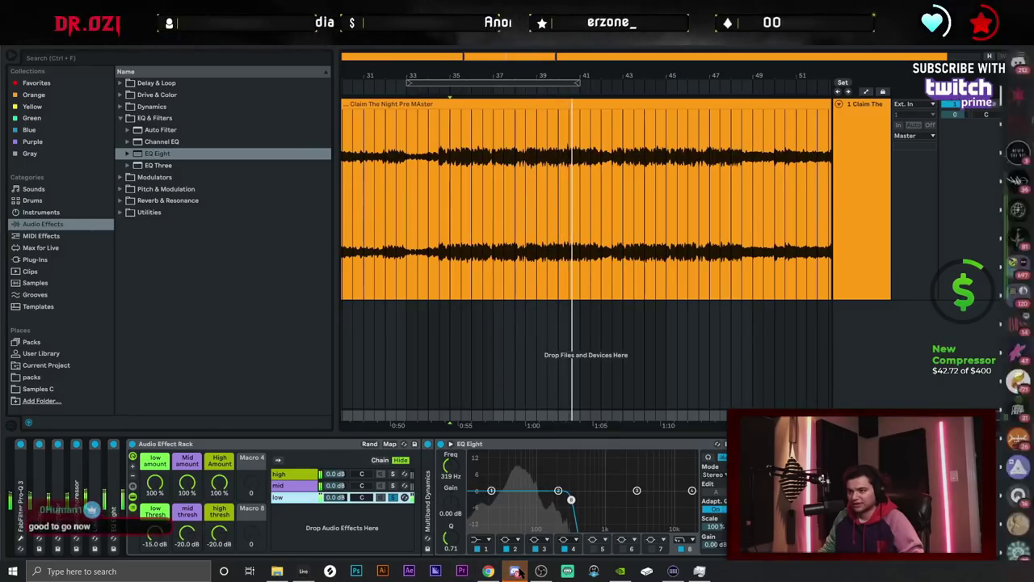
# Move the playback start to 34.3.1, unsolo the low chain and show the mid chain's devices
pyautogui.click(439, 202)
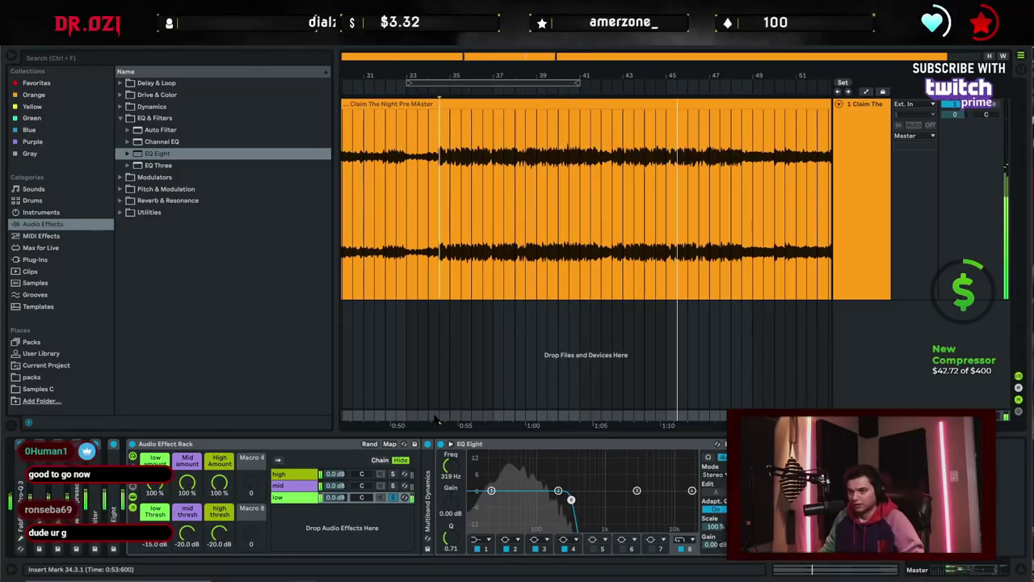
pyautogui.press('space')
pyautogui.click(393, 498)
pyautogui.click(299, 485)
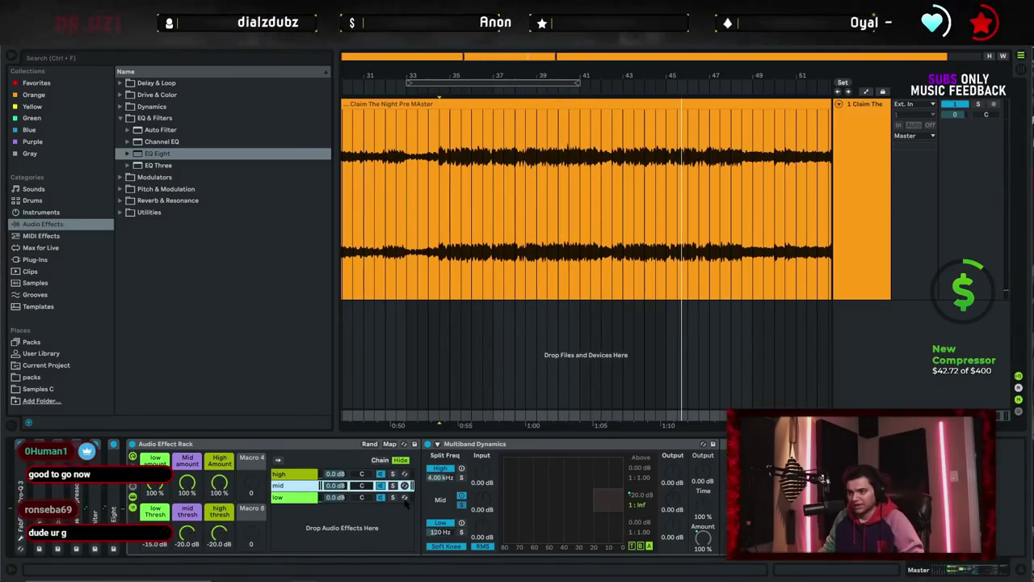
# Add an EQ Eight after the mid chain's Multiband Dynamics and set the mid thresh macro to -13 dB during playback
pyautogui.moveTo(157, 152); pyautogui.dragTo(565, 386)
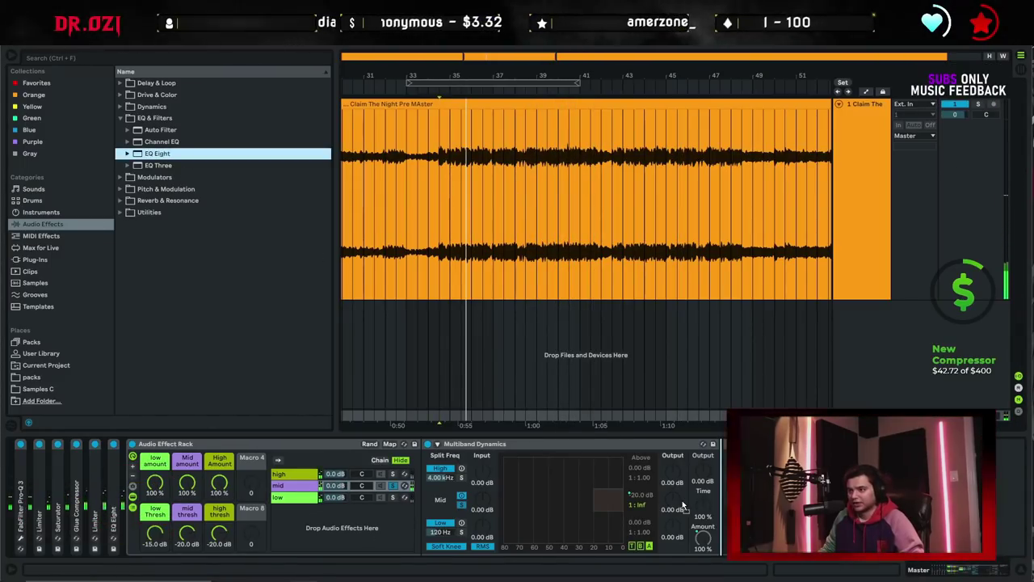
pyautogui.moveTo(683, 506); pyautogui.dragTo(682, 506)
pyautogui.doubleClick(510, 445)
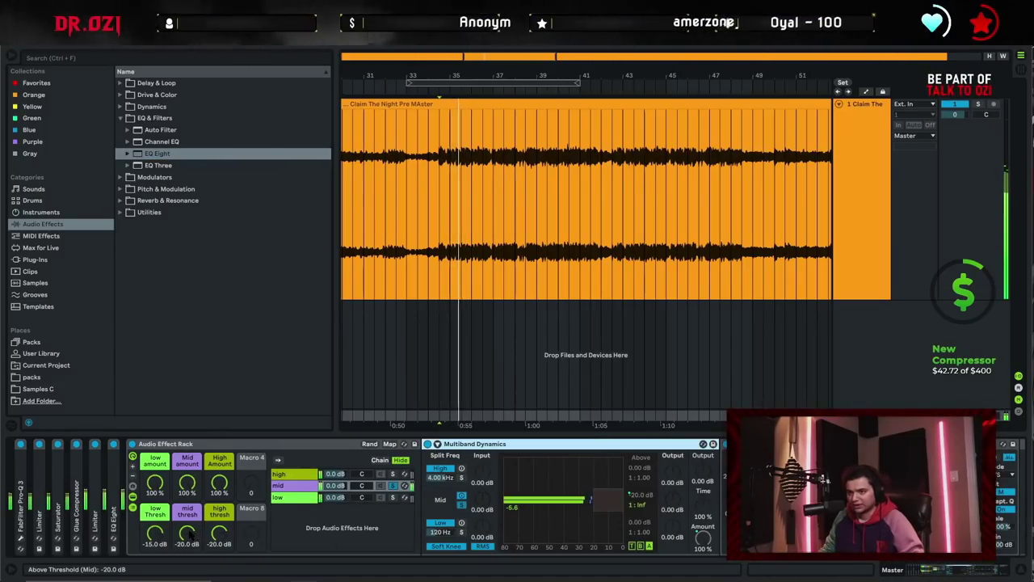
pyautogui.moveTo(188, 533); pyautogui.dragTo(188, 522)
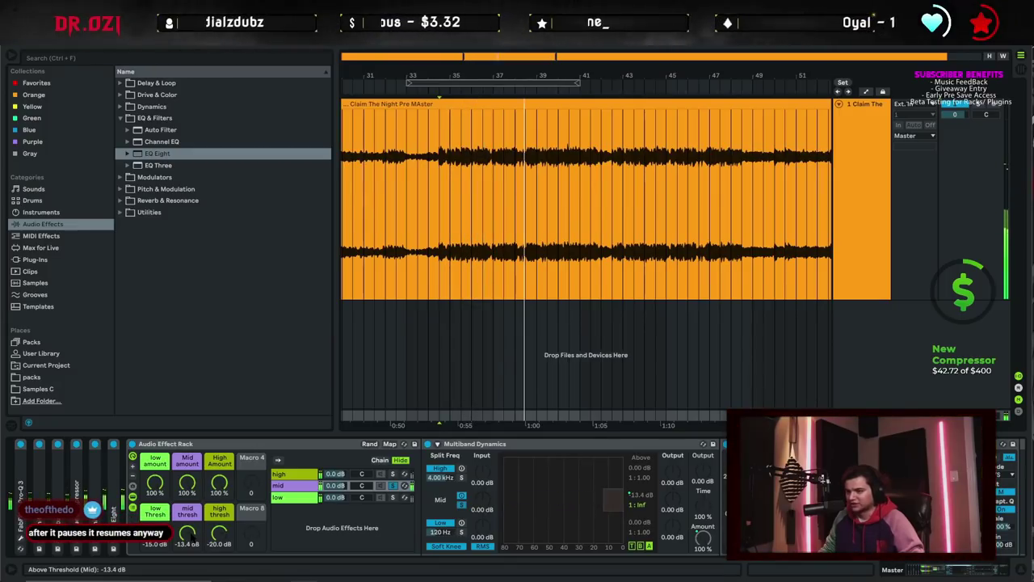
pyautogui.moveTo(187, 532); pyautogui.dragTo(187, 529)
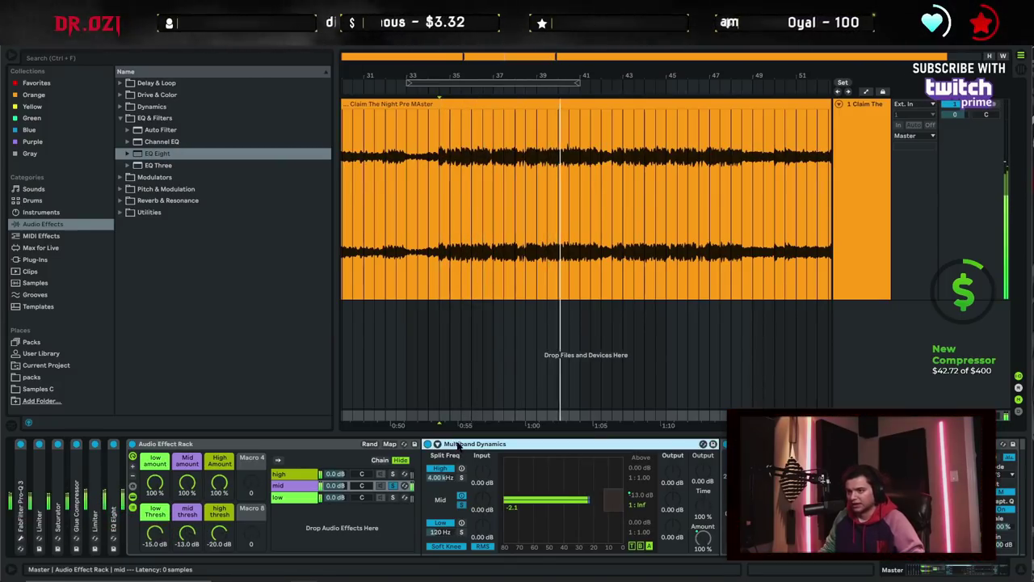
# Shape the mid chain's EQ Eight with a steep low cut at about 37 Hz and a high cut at 10 kHz
pyautogui.doubleClick(465, 444)
pyautogui.click(478, 467)
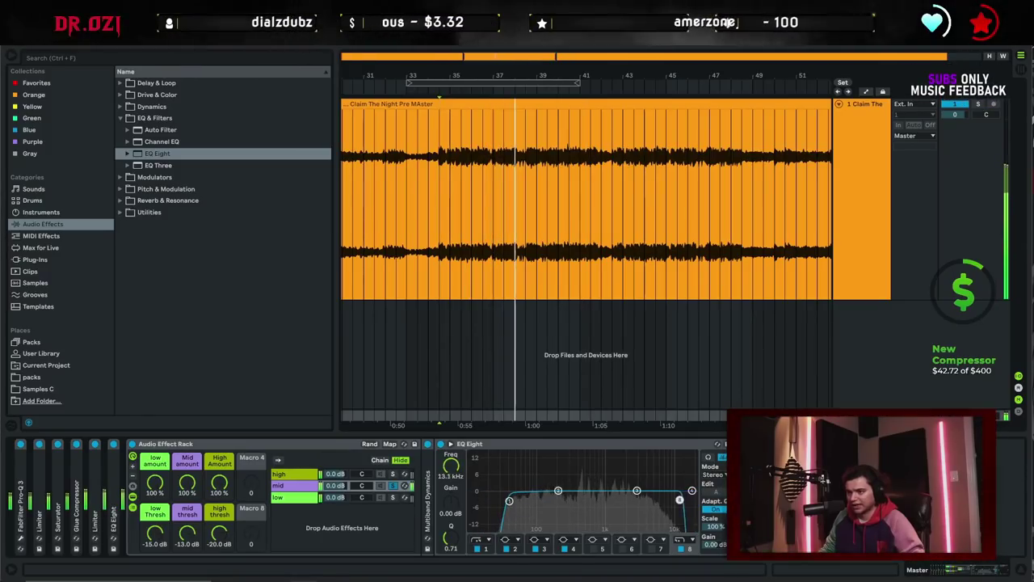
pyautogui.moveTo(692, 499); pyautogui.dragTo(675, 500)
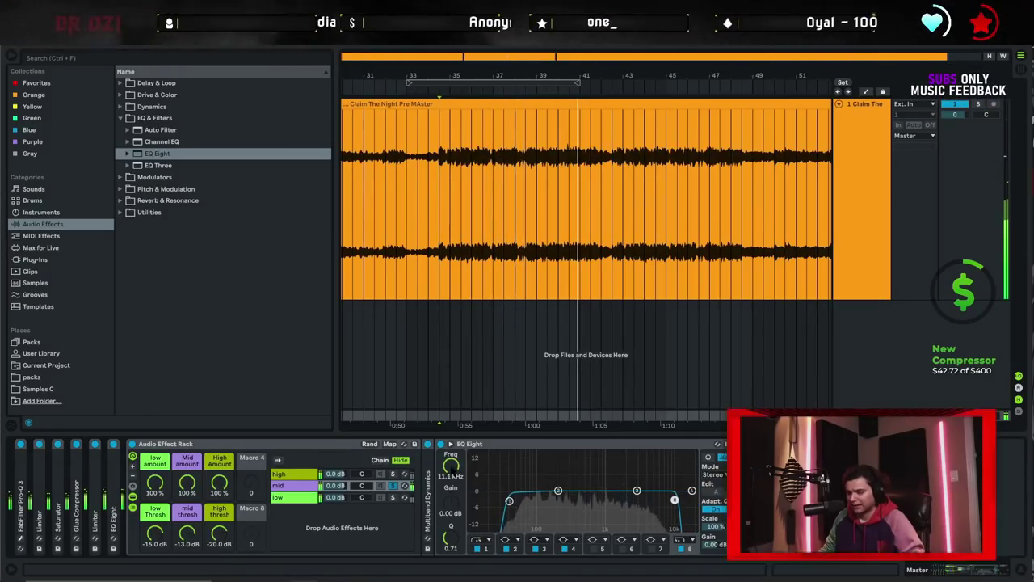
pyautogui.press('space')
pyautogui.click(452, 469)
pyautogui.write('1')
# Set the high chain's high band threshold to -16.1 dB and add an EQ Eight after its Multiband Dynamics
pyautogui.click(292, 474)
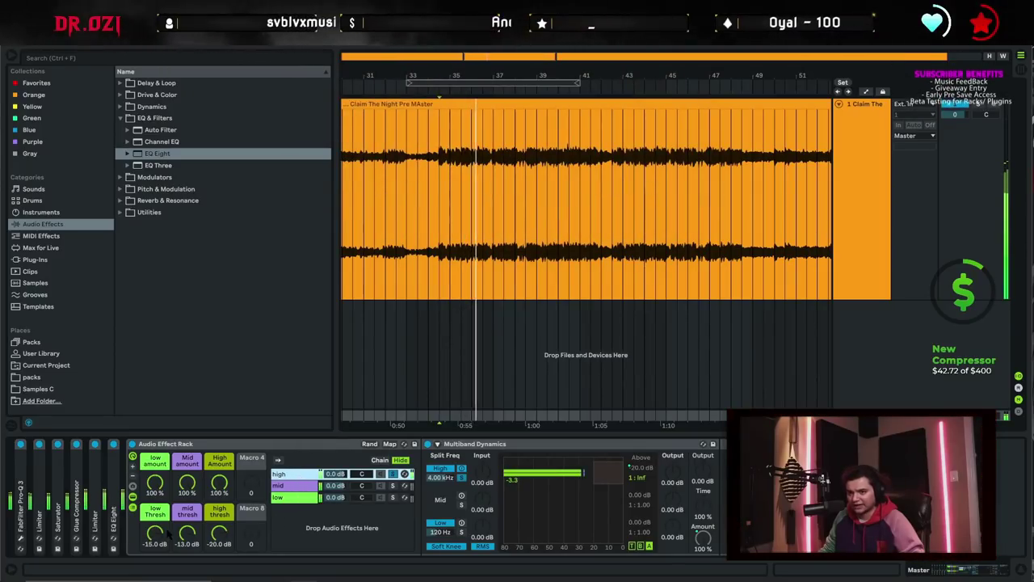
pyautogui.moveTo(643, 468); pyautogui.dragTo(642, 455)
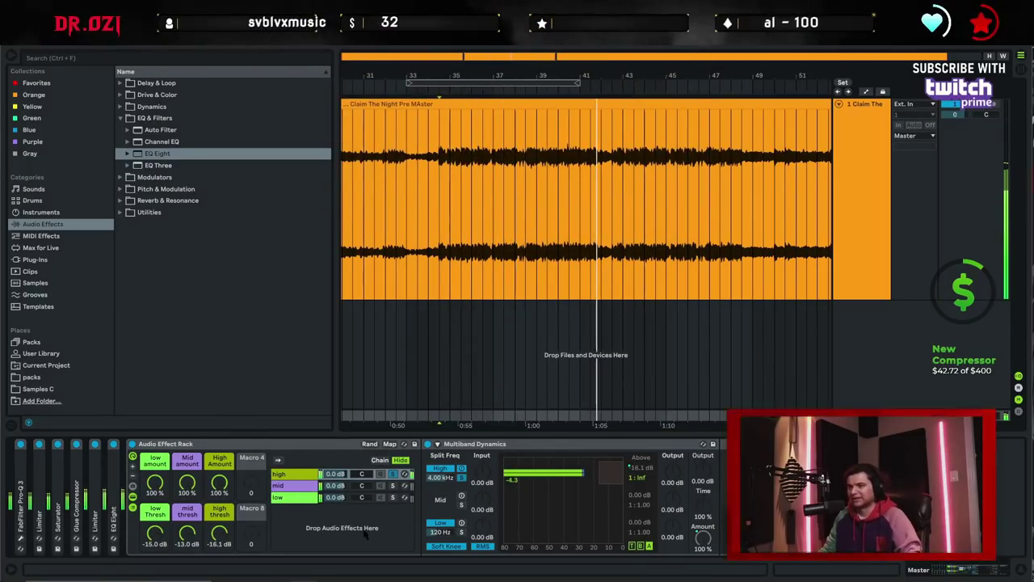
pyautogui.press('Return')
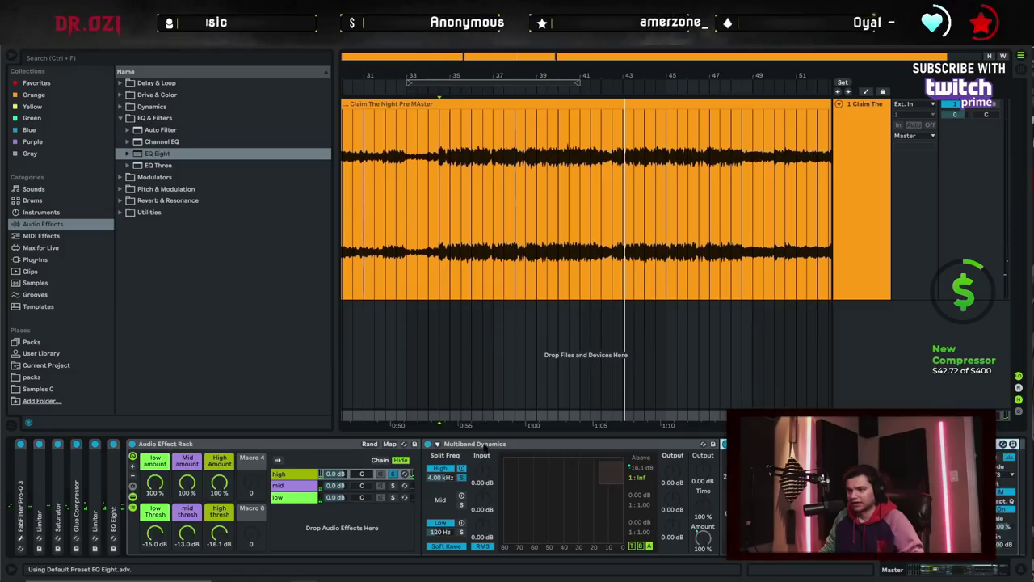
pyautogui.doubleClick(483, 447)
pyautogui.click(710, 484)
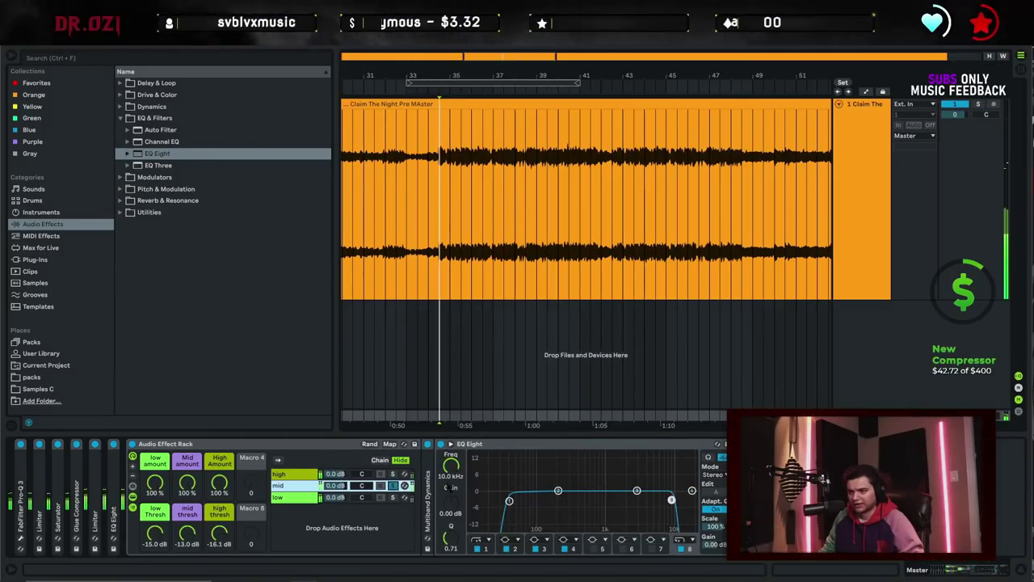
# Change filter 1 in the mid chain's EQ Eight to a gentler low cut and filter 8 to a low cut
pyautogui.click(489, 546)
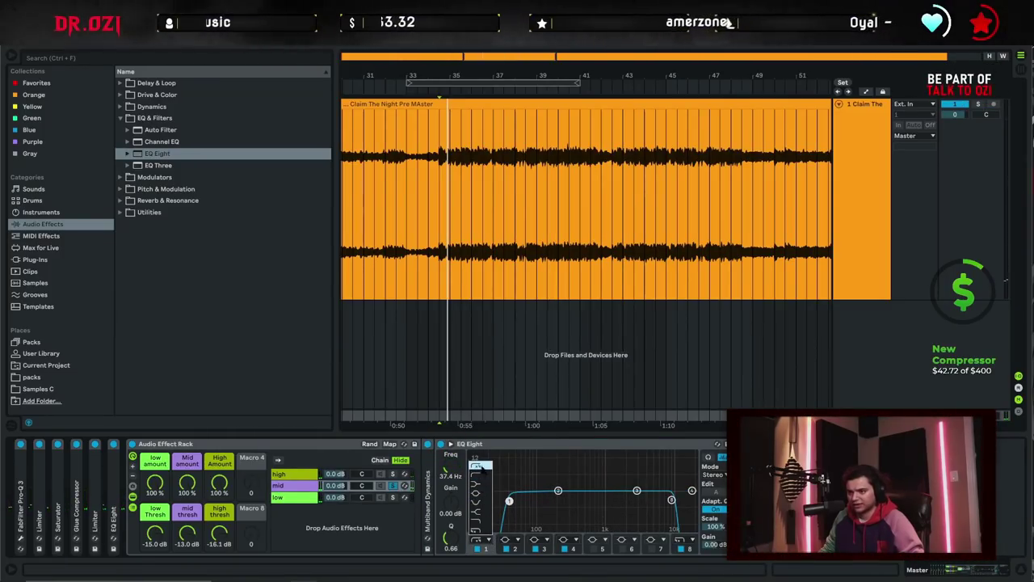
pyautogui.click(482, 475)
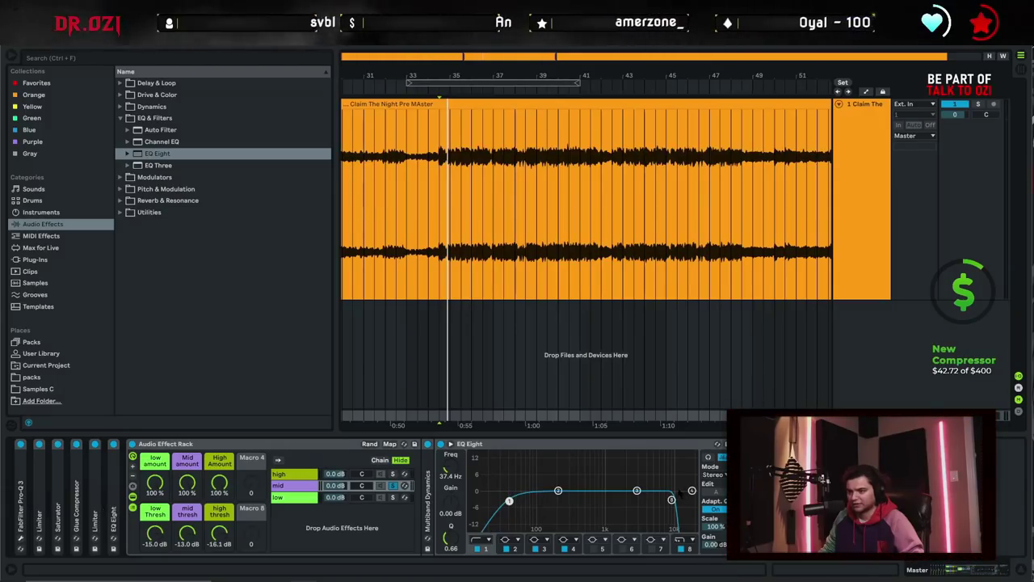
pyautogui.click(680, 539)
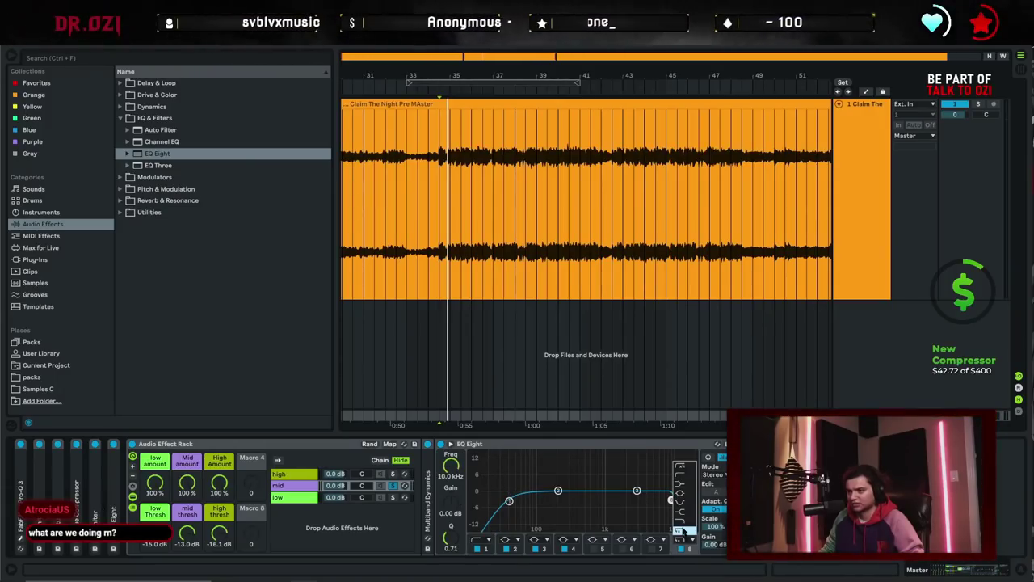
pyautogui.click(683, 530)
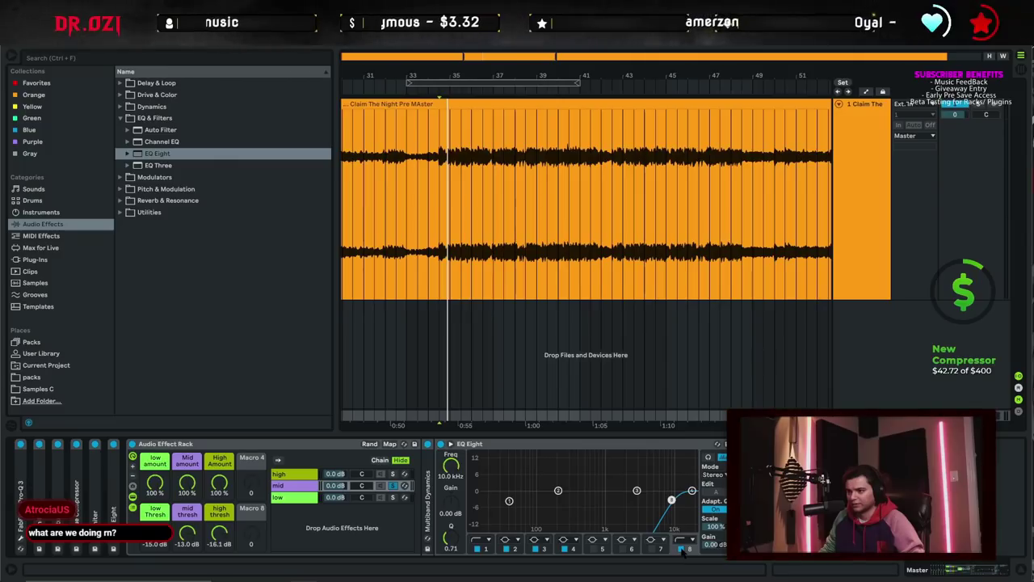
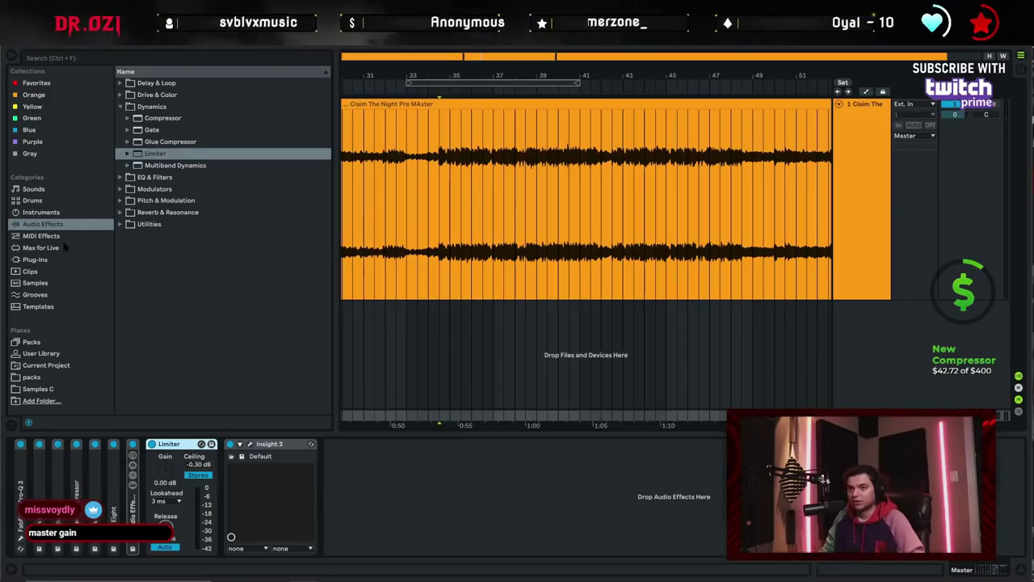
# Search the plug-ins for "pro l" and add FabFilter Pro-L 2 between the Limiter and Insight 2 on the master
pyautogui.click(38, 261)
pyautogui.write('pro l')
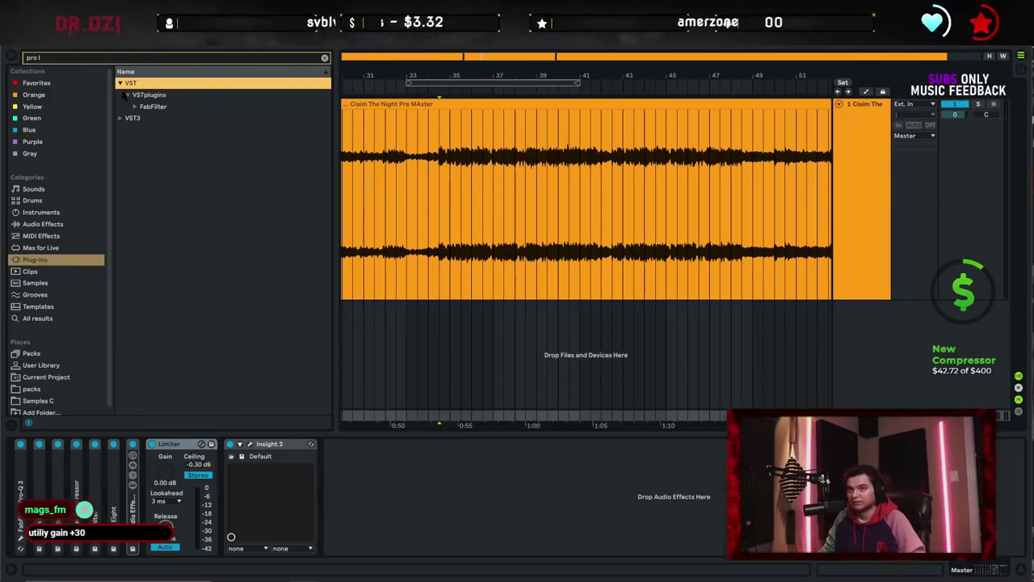
pyautogui.click(134, 107)
pyautogui.click(174, 118)
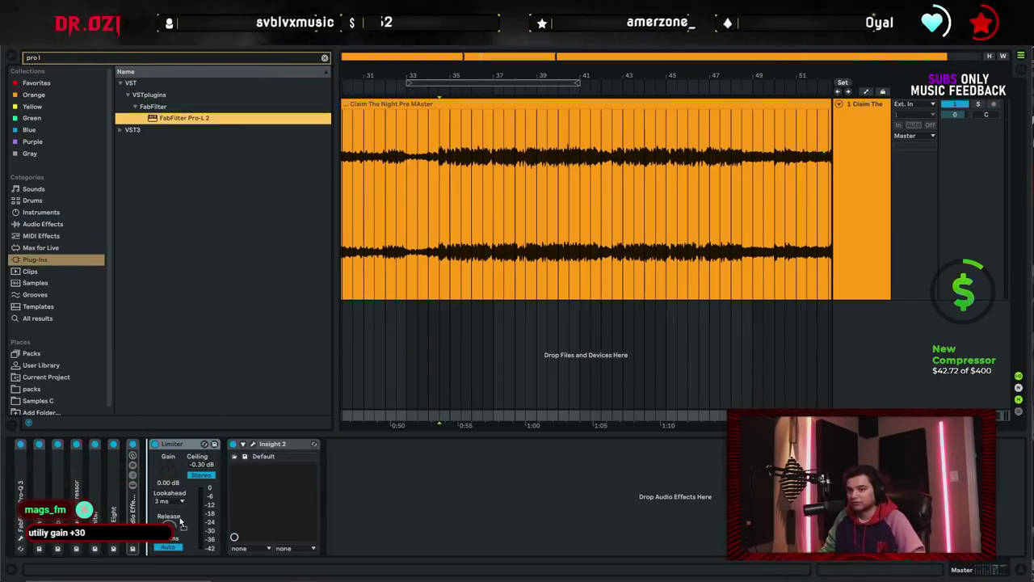
pyautogui.press('Return')
pyautogui.moveTo(809, 79); pyautogui.dragTo(519, 96)
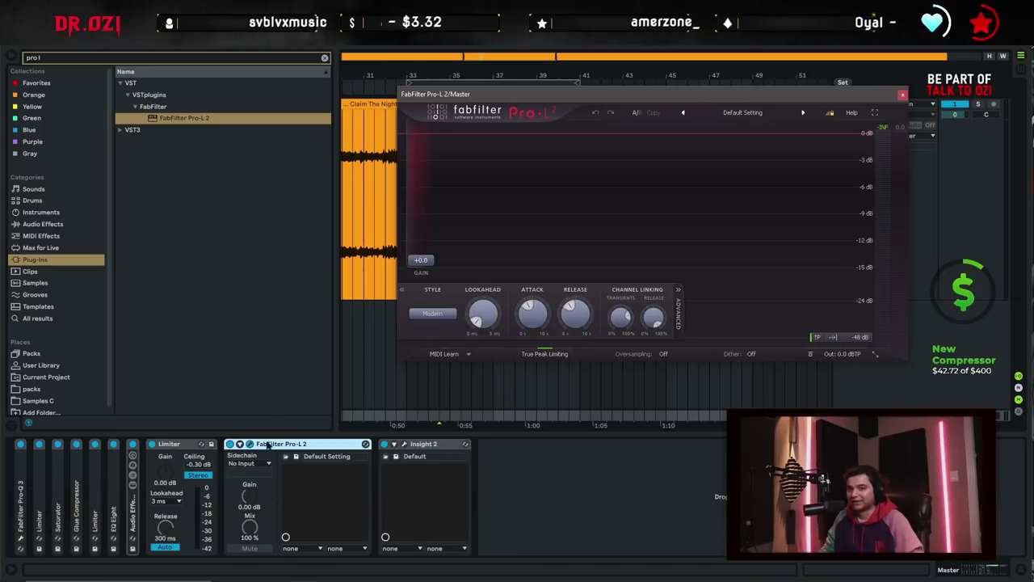
# Clear the plug-in search and move the Pro-L 2 window so the master's device chain stays accessible
pyautogui.click(214, 483)
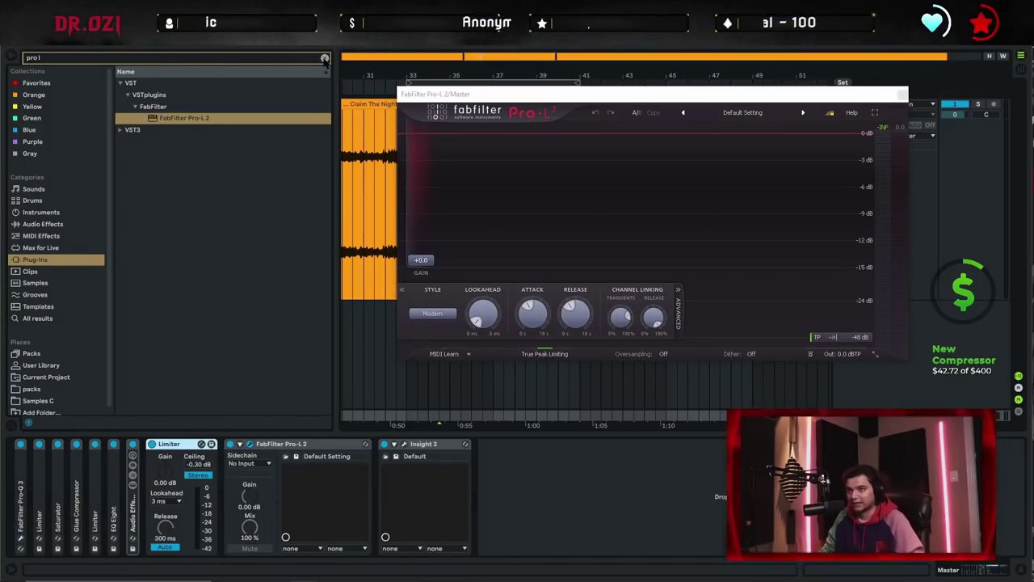
pyautogui.click(324, 58)
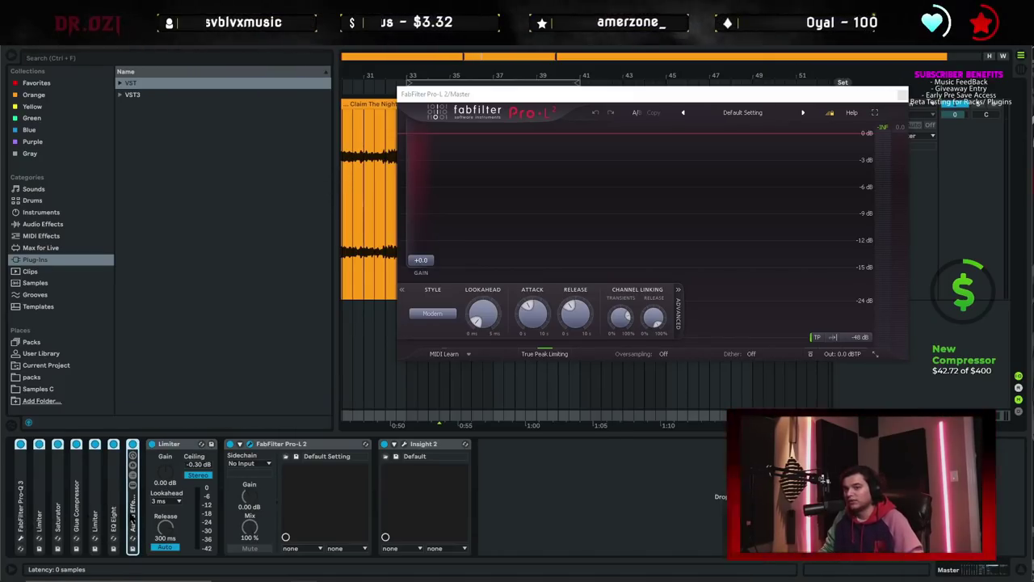
pyautogui.click(282, 465)
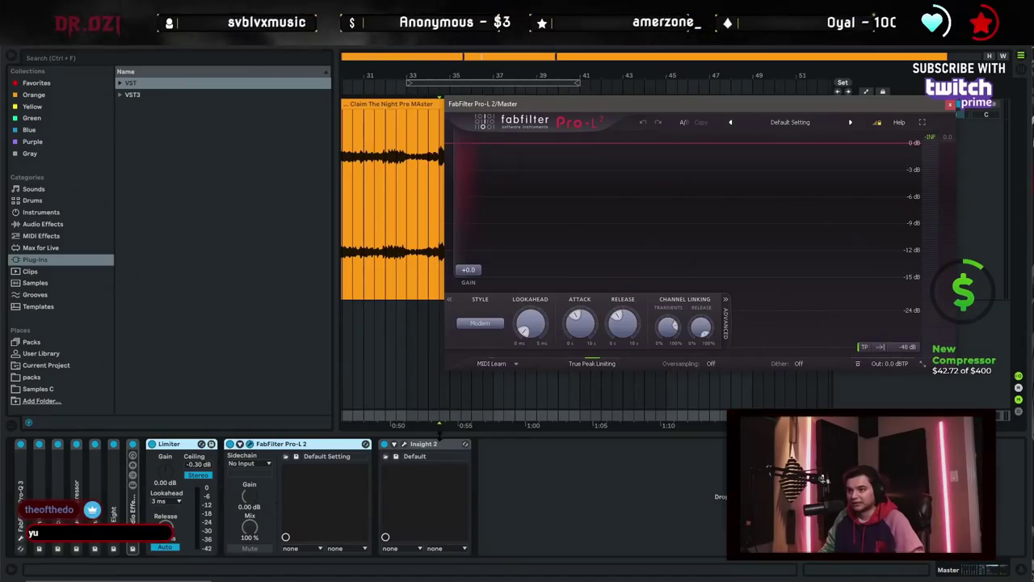
pyautogui.click(522, 500)
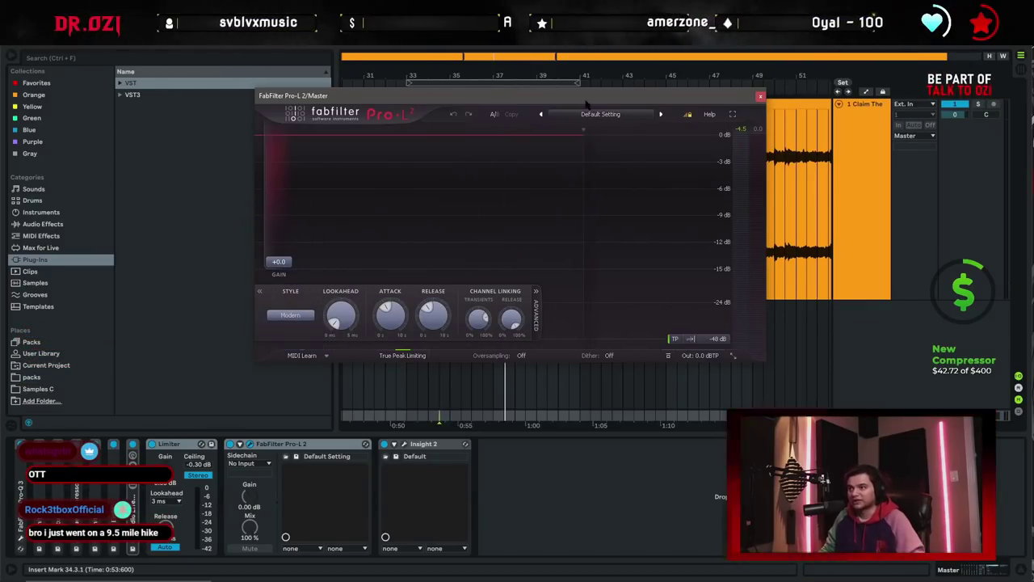
pyautogui.moveTo(587, 100); pyautogui.dragTo(433, 98)
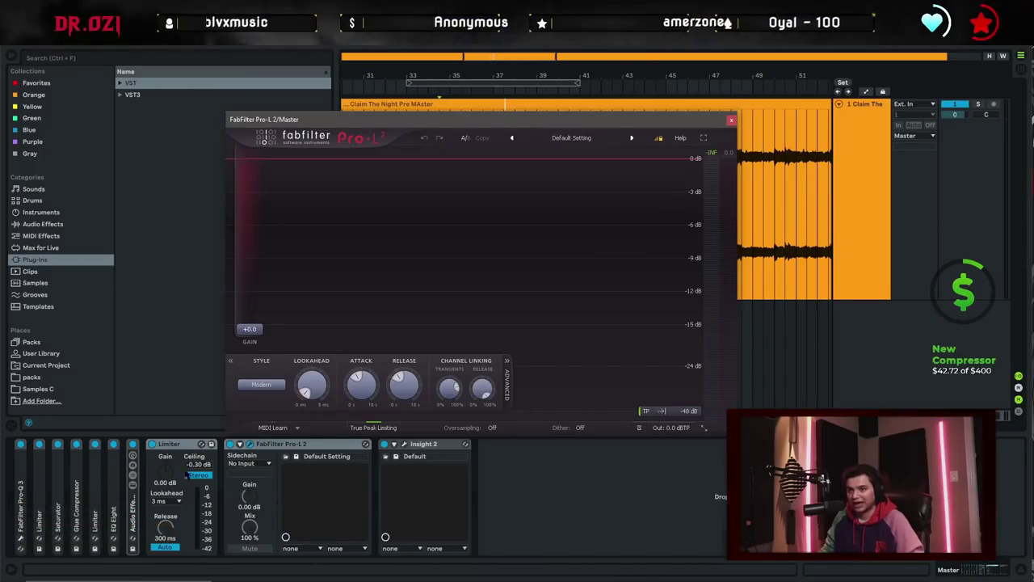
# Play the track and try a -10 dB ceiling on the Limiter before Pro-L 2
pyautogui.press('space')
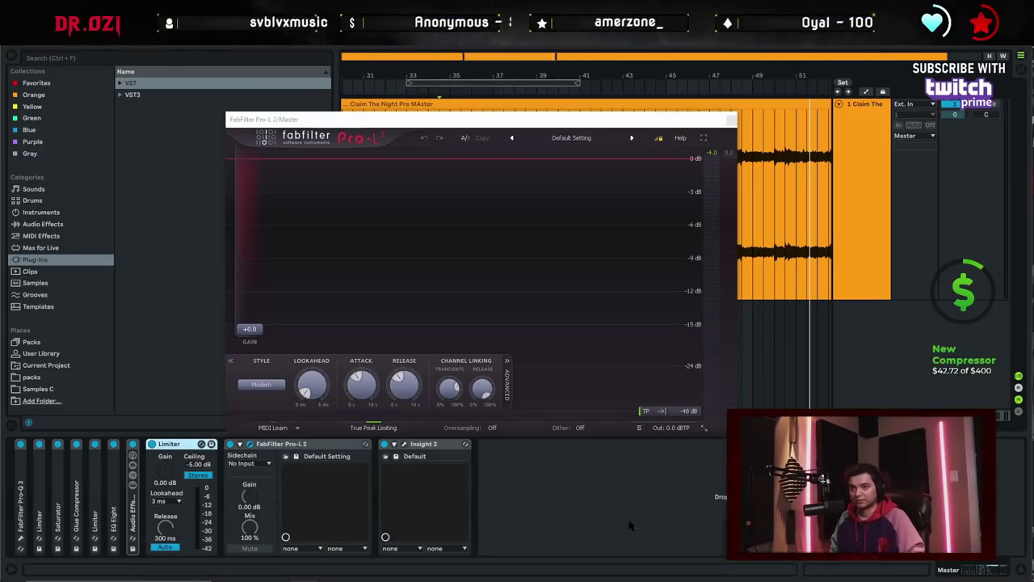
pyautogui.press('space')
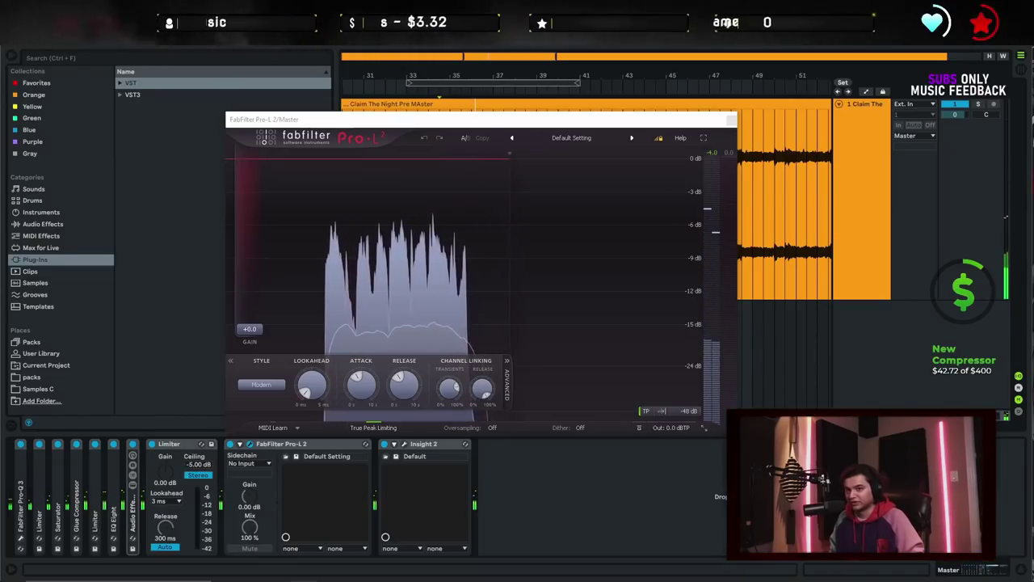
pyautogui.click(206, 464)
pyautogui.write('-10')
pyautogui.press('Return')
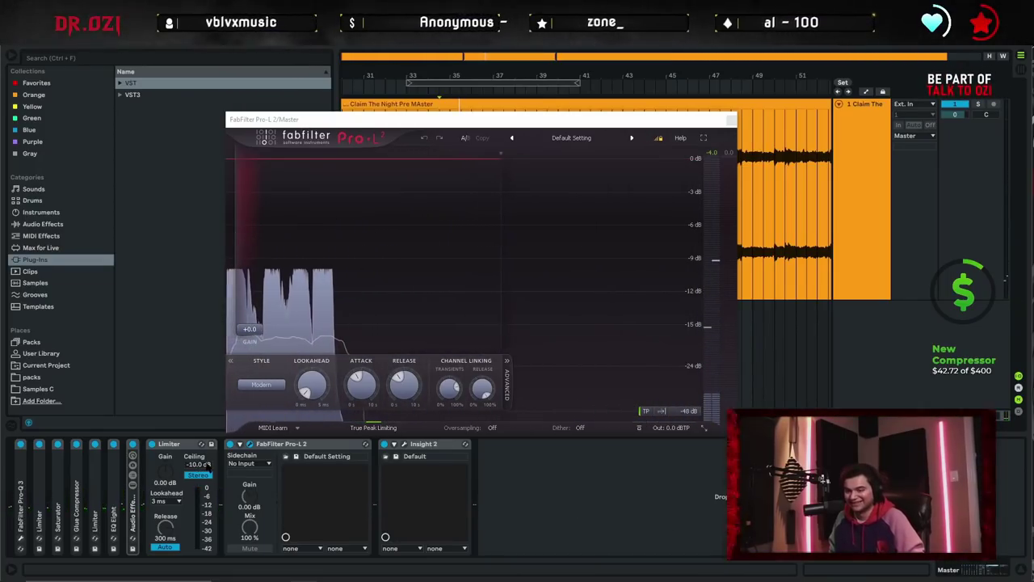
# Set the Limiter's ceiling to -8 dB and reset Pro-L 2's peak level display during playback
pyautogui.write('-8')
pyautogui.press('Return')
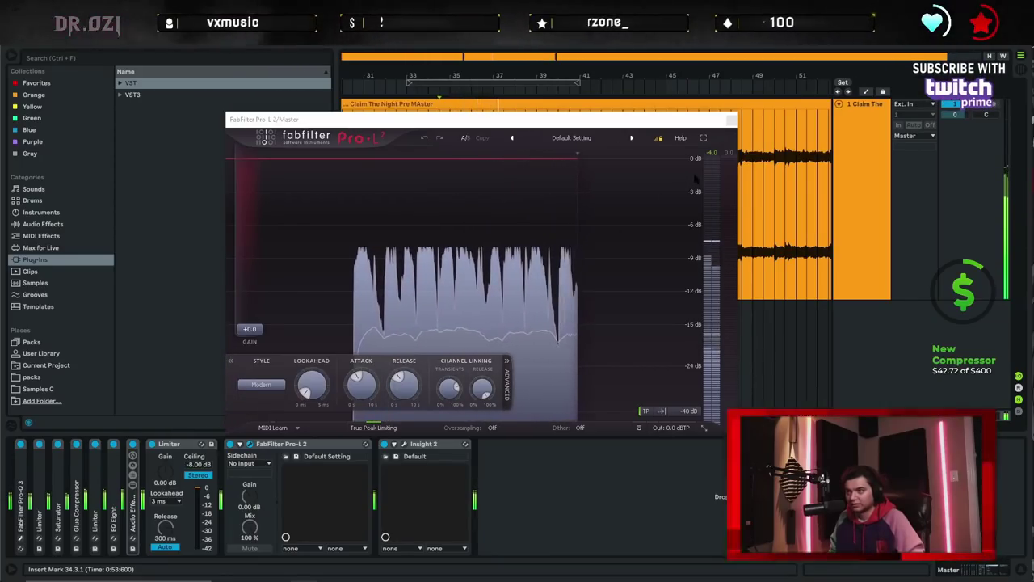
pyautogui.click(712, 153)
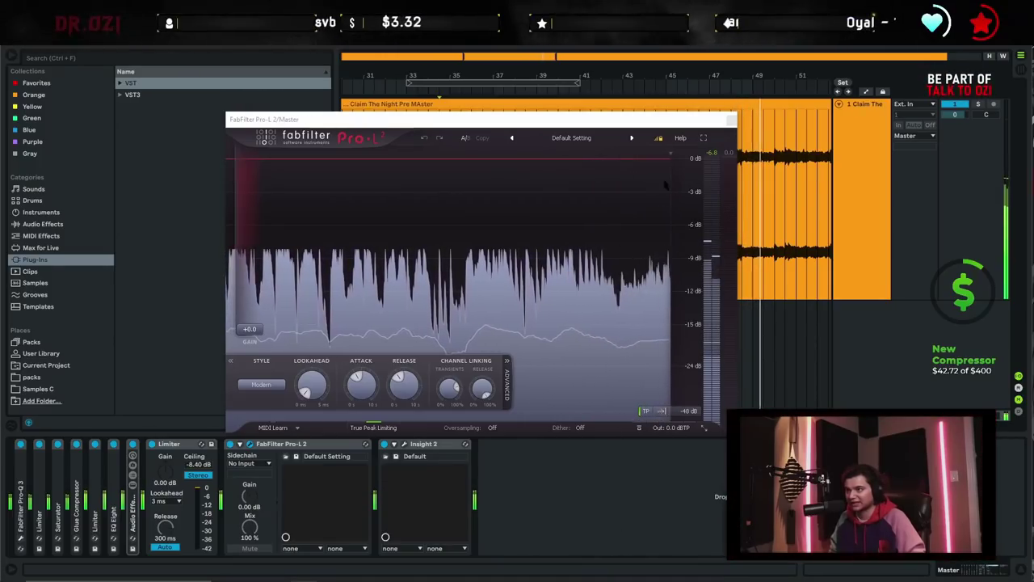
pyautogui.press('space')
# Set the gain in Pro-L 2 to +8.4 dB and play the track
pyautogui.moveTo(518, 121)
pyautogui.mouseDown()
pyautogui.moveTo(615, 116)
pyautogui.moveTo(534, 122)
pyautogui.mouseUp()
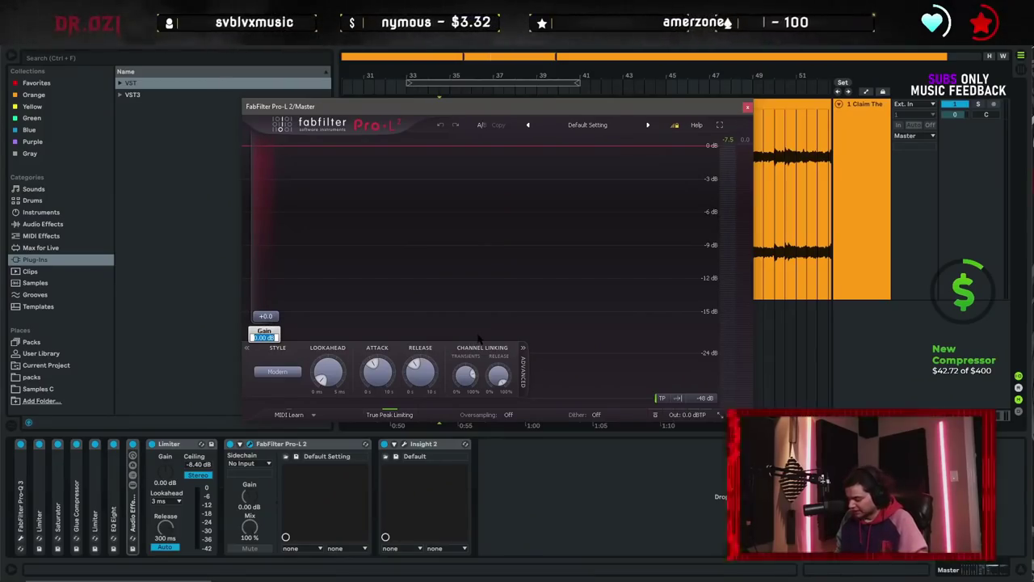
pyautogui.press('Return')
pyautogui.press('space')
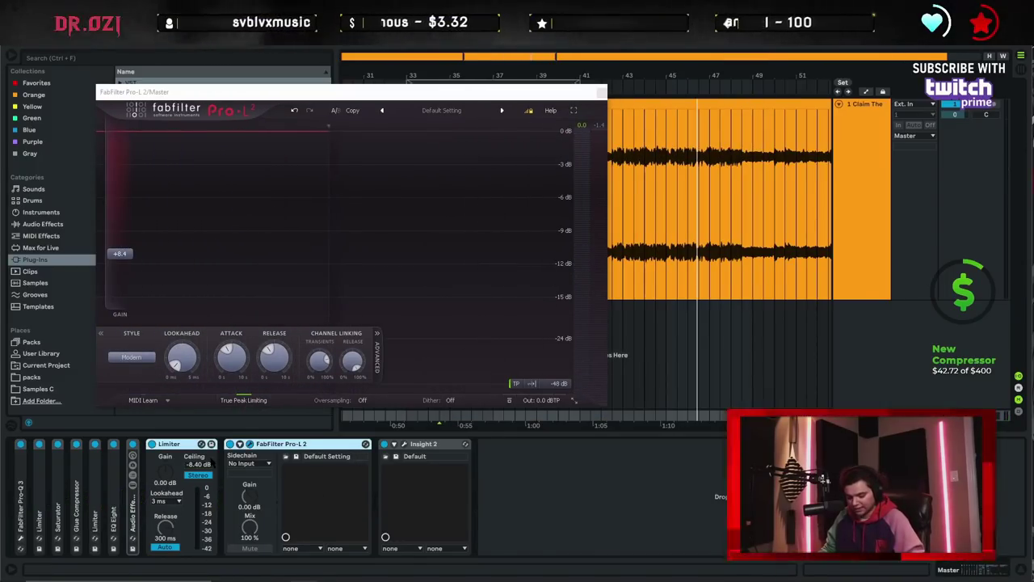
# Group the master's Limiter and Pro-L 2 into an Audio Effect Rack and try to rename the rack
pyautogui.hotkey('ctrl', 'g')
pyautogui.doubleClick(152, 523)
pyautogui.doubleClick(152, 522)
pyautogui.rightClick(152, 523)
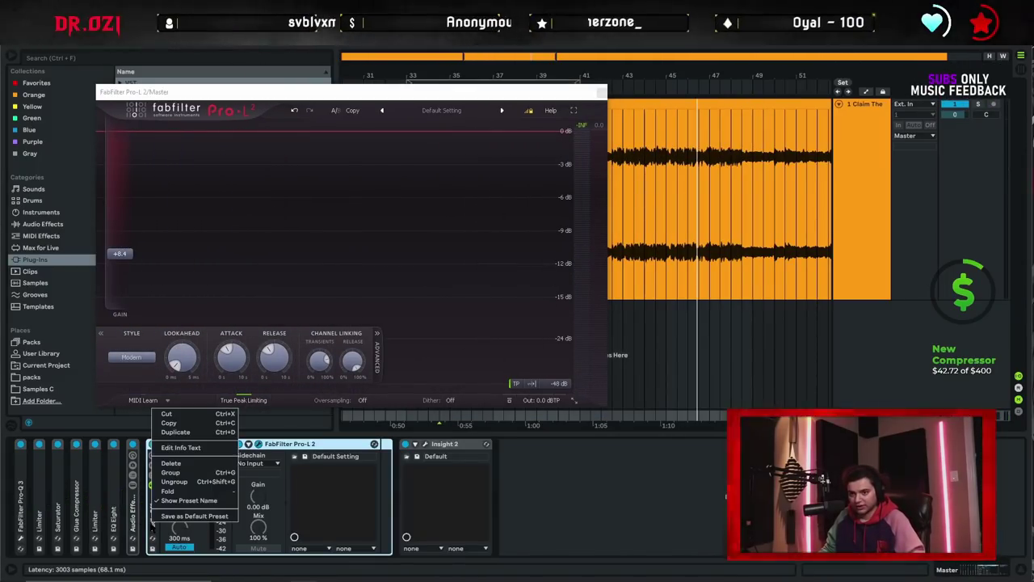
pyautogui.rightClick(153, 515)
pyautogui.click(153, 522)
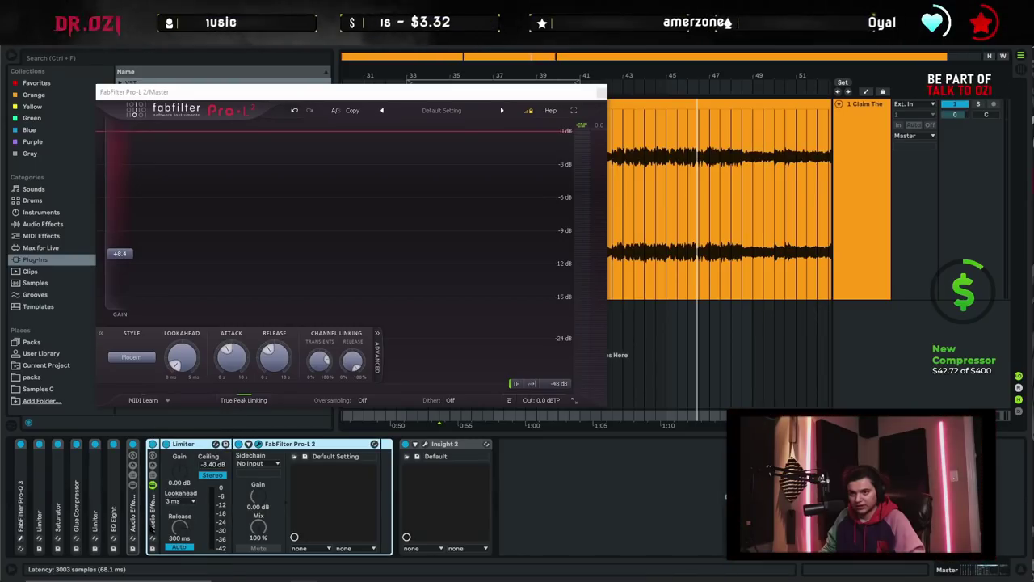
pyautogui.rightClick(153, 509)
pyautogui.doubleClick(153, 521)
pyautogui.doubleClick(154, 521)
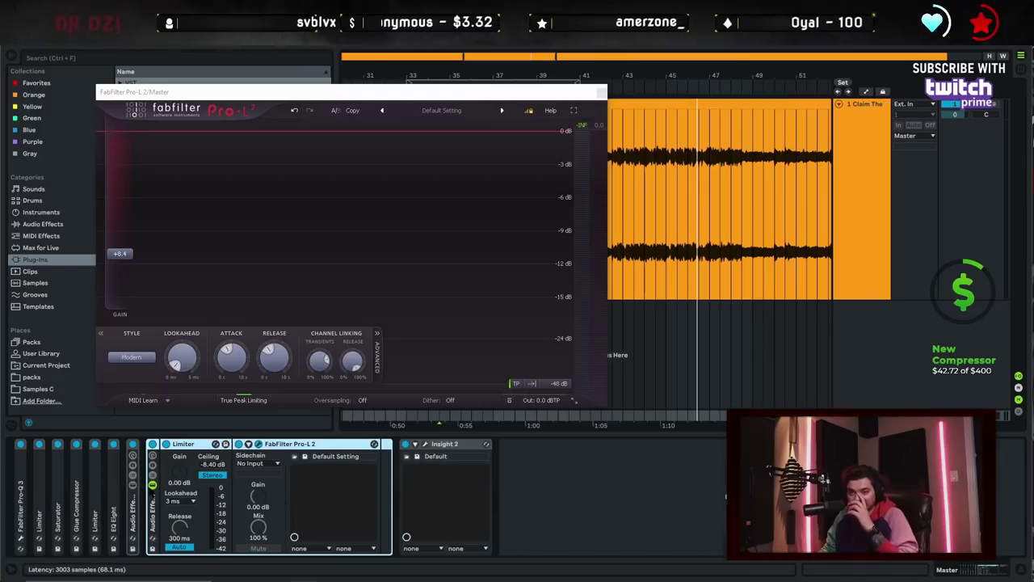
# Check the macros of the three-band rack, collapse it again and expand the Glue Compressor
pyautogui.doubleClick(135, 505)
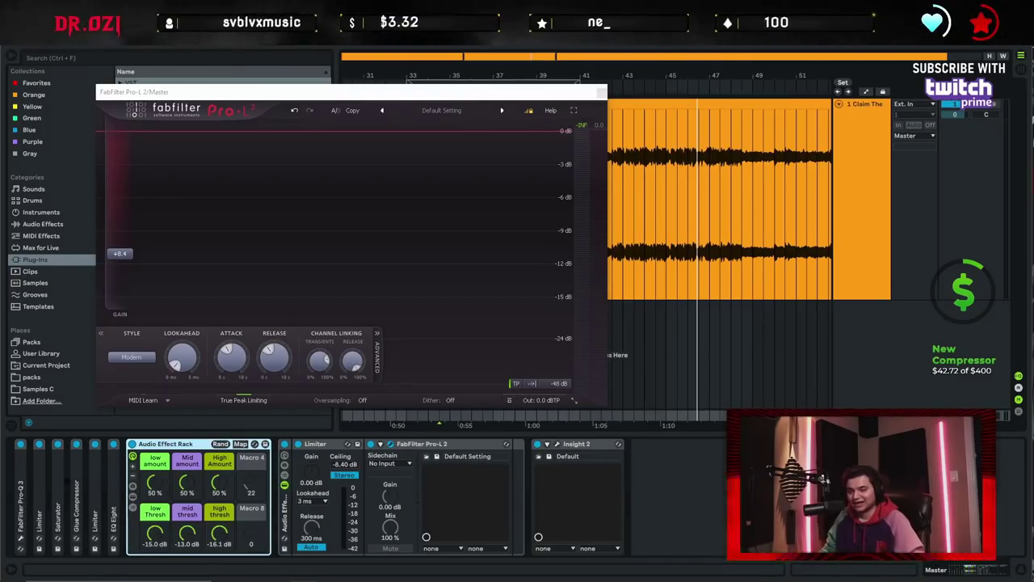
pyautogui.doubleClick(166, 444)
pyautogui.doubleClick(76, 501)
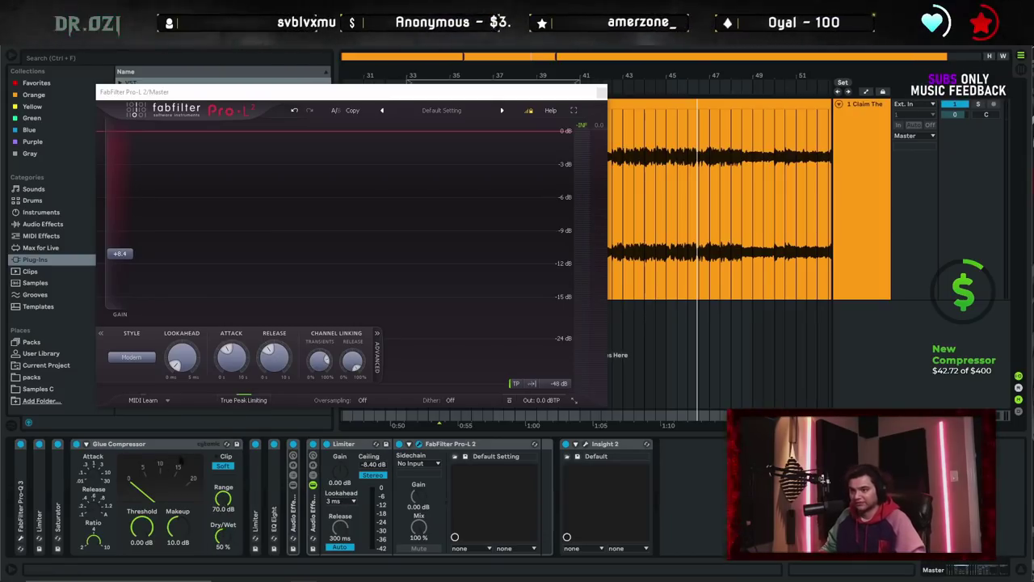
# During playback, lower the Limiter's ceiling to -12 dB and raise the Pro-L 2 gain to +12 dB
pyautogui.click(364, 446)
pyautogui.press('space')
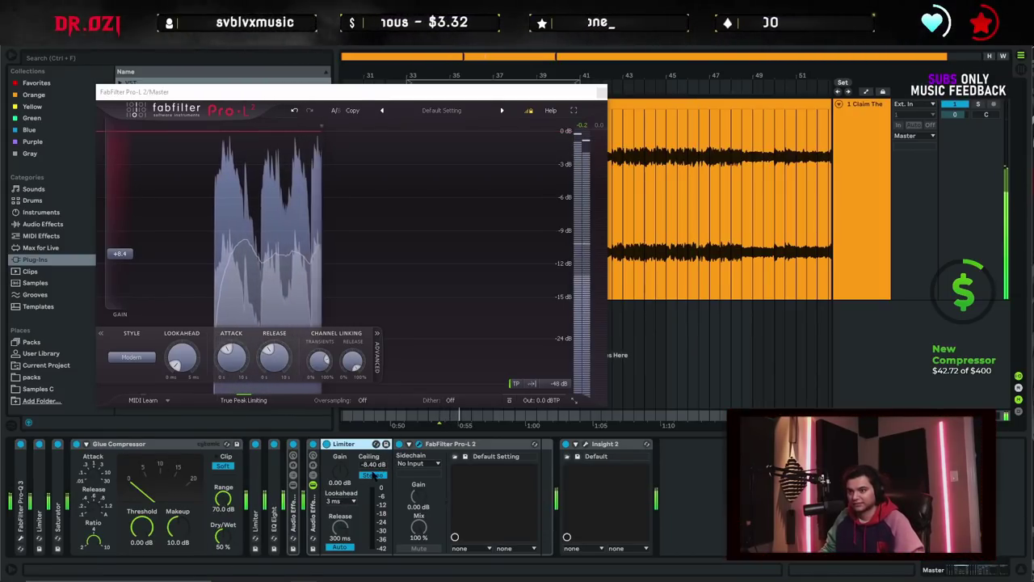
pyautogui.moveTo(376, 466); pyautogui.dragTo(376, 477)
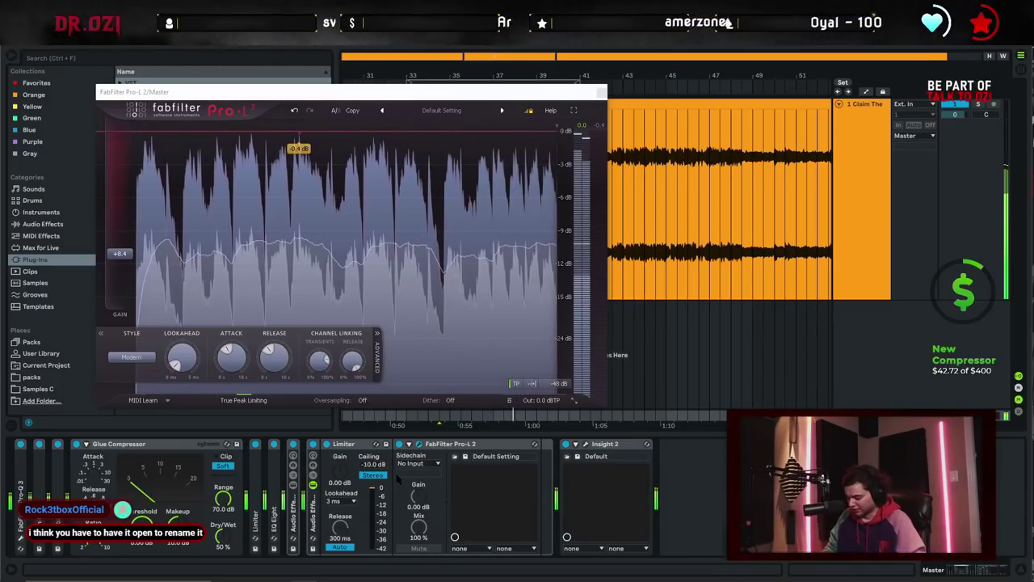
pyautogui.write('-15')
pyautogui.press('Return')
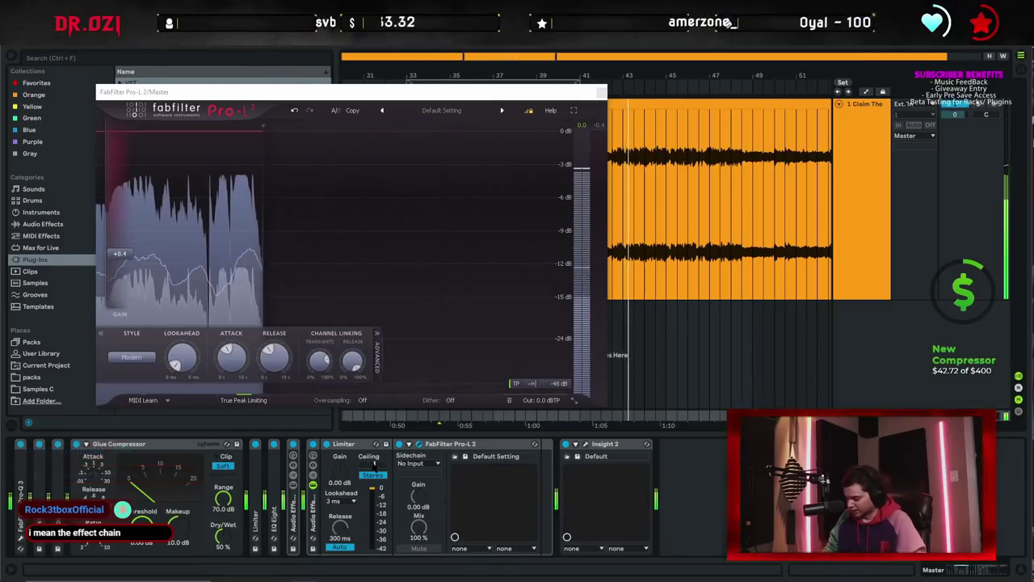
pyautogui.doubleClick(120, 254)
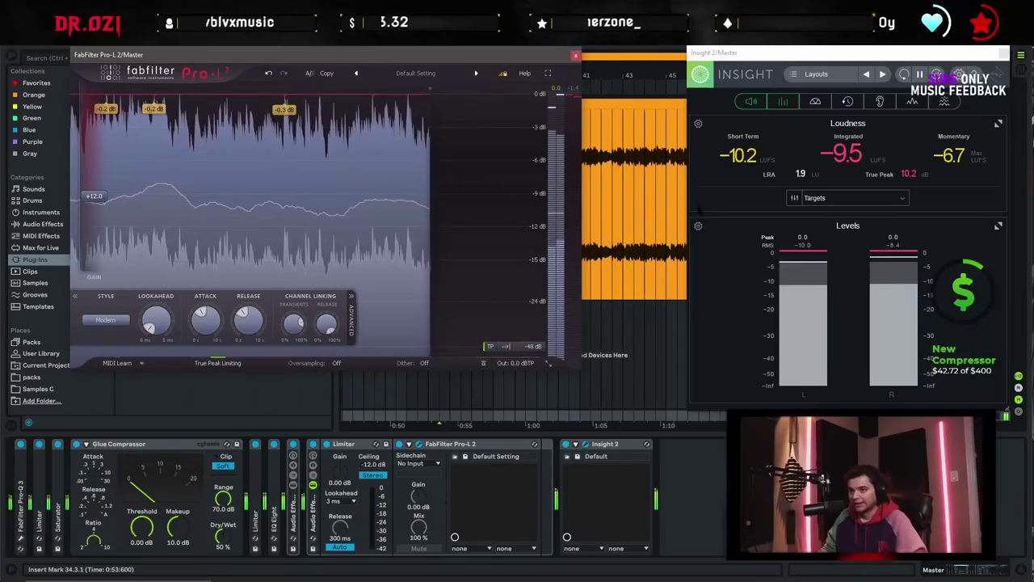
pyautogui.press('space')
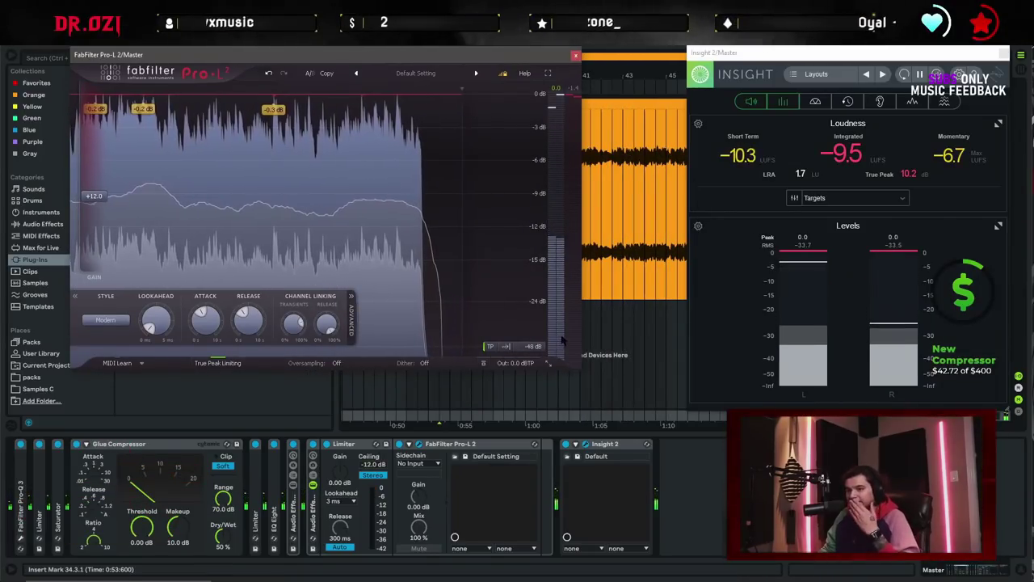
# Collapse the Limiter and Pro-L 2, insert Multiband Dynamics before Insight 2 and audition the track
pyautogui.doubleClick(454, 444)
pyautogui.doubleClick(349, 444)
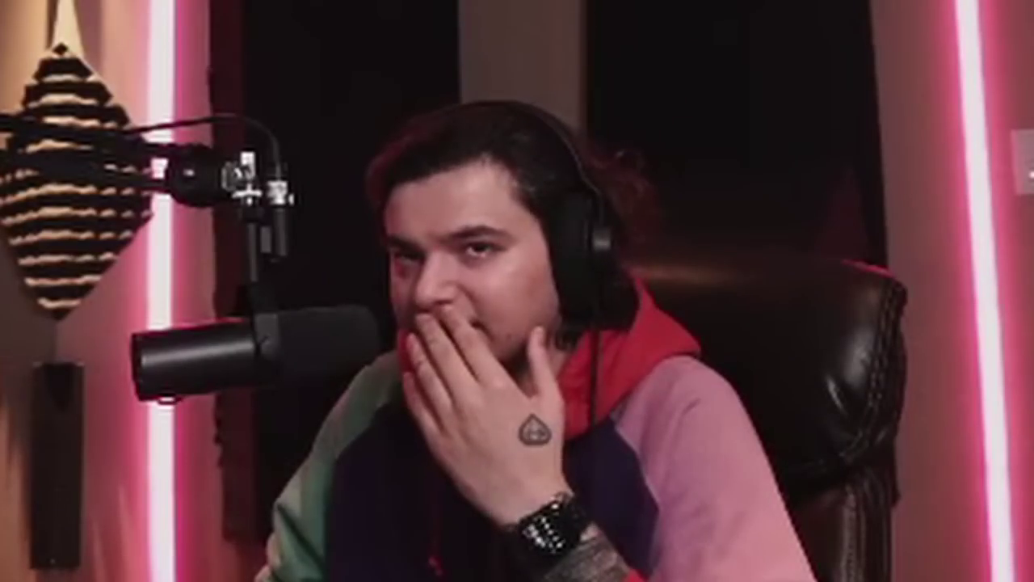
pyautogui.click(43, 224)
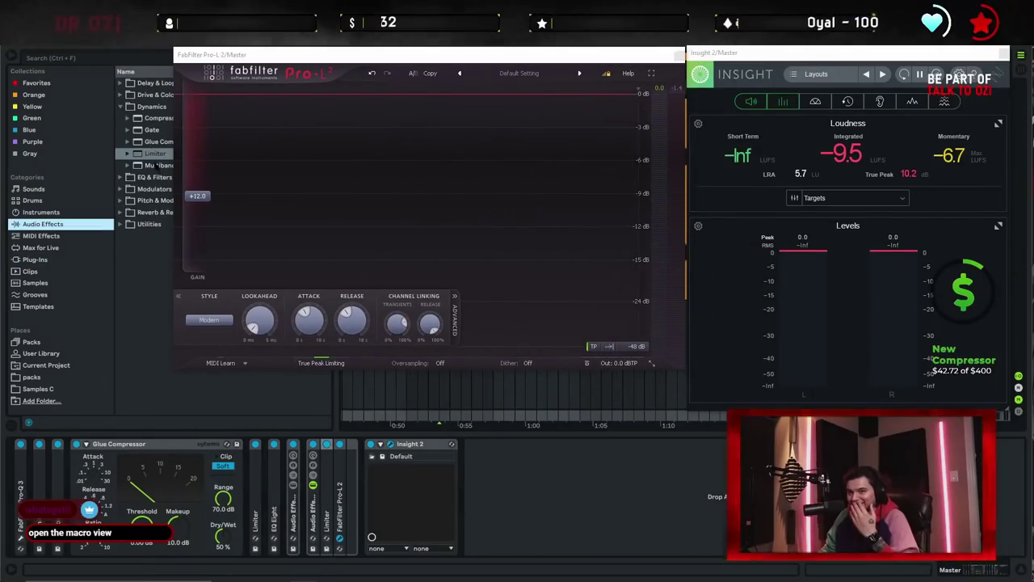
pyautogui.doubleClick(158, 166)
pyautogui.moveTo(488, 446); pyautogui.dragTo(362, 462)
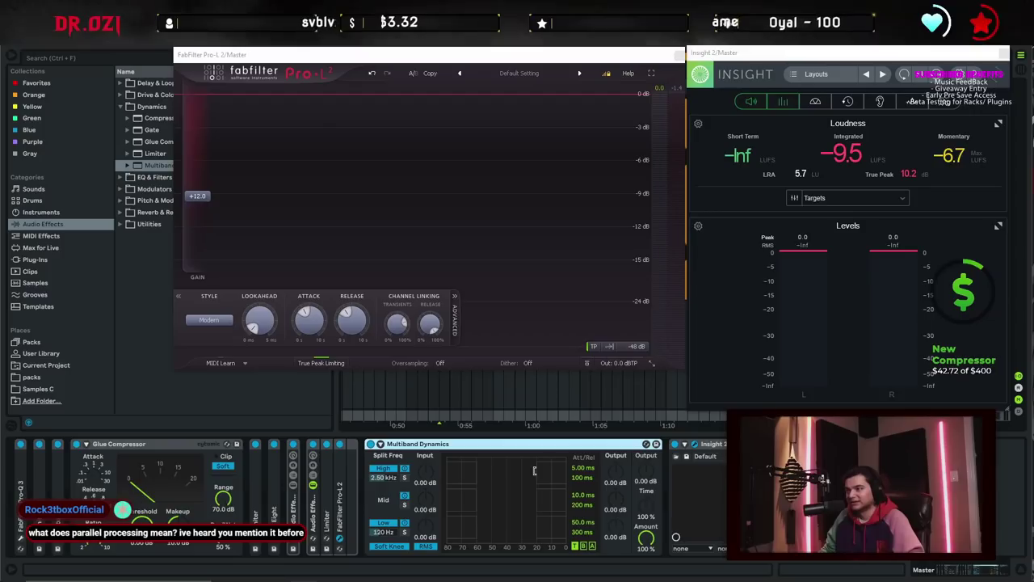
pyautogui.press('space')
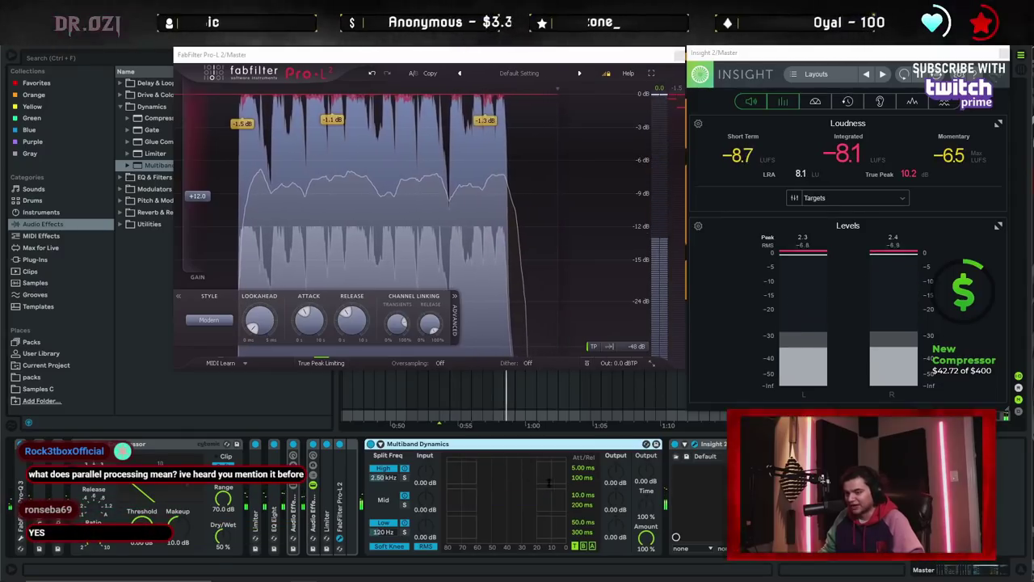
pyautogui.press('space')
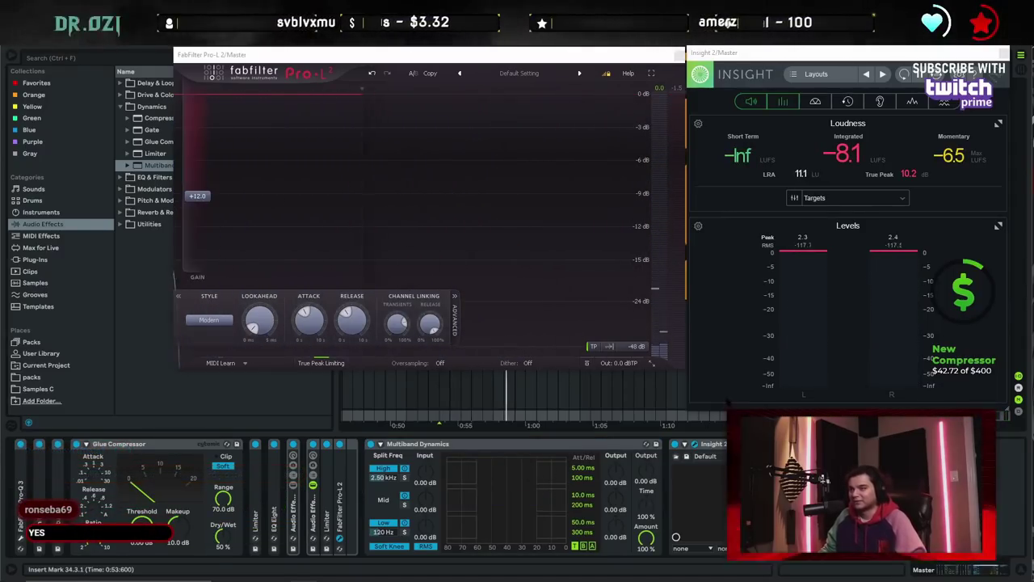
# Close the plug-in windows in the Session view and play the track with Multiband Dynamics' output at 5 dB
pyautogui.press('Tab')
pyautogui.click(680, 55)
pyautogui.click(1006, 50)
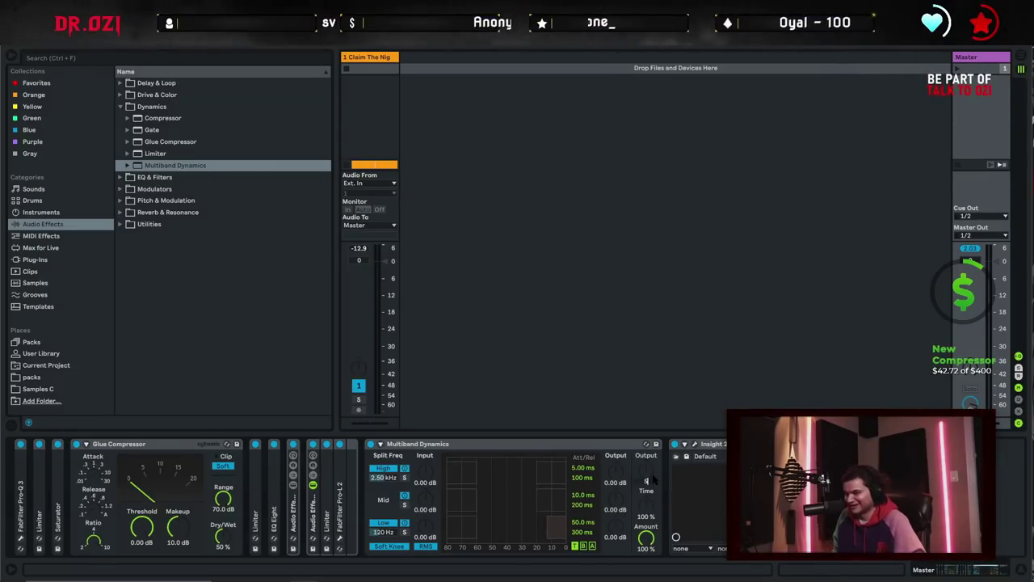
pyautogui.press('space')
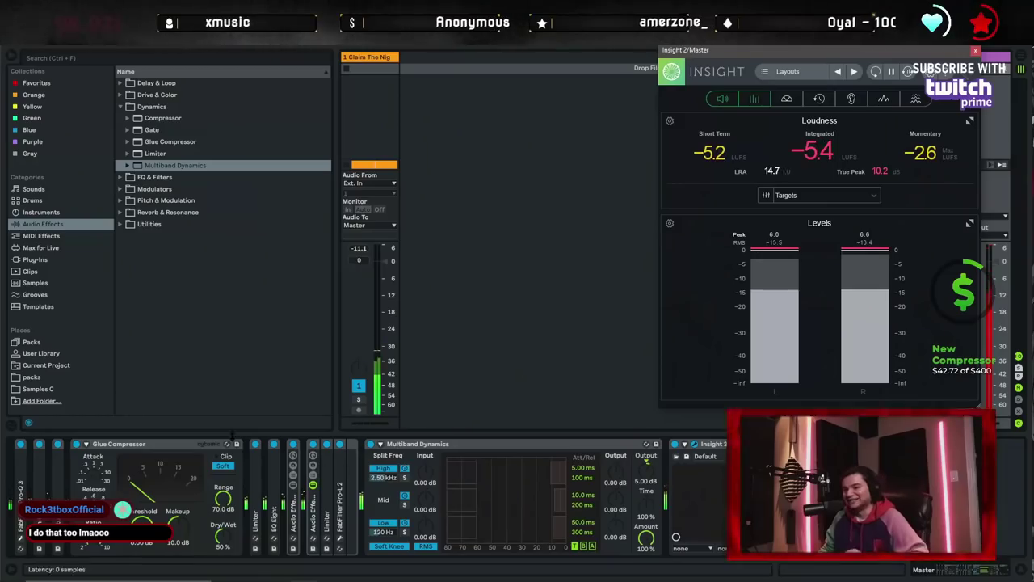
# Collapse the Glue Compressor and hide the devices inside the new Limiter and Pro-L 2 rack
pyautogui.doubleClick(107, 443)
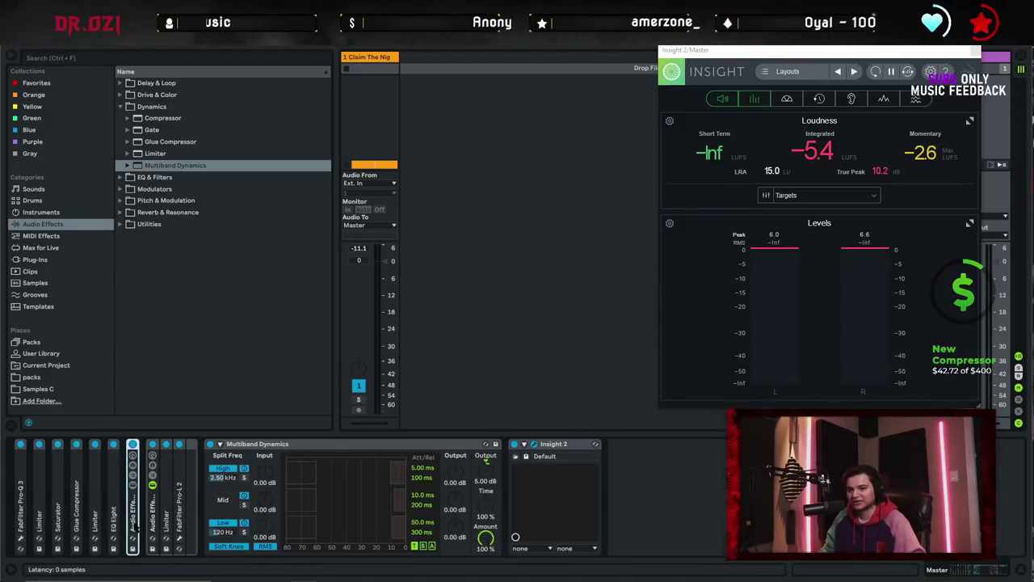
pyautogui.click(152, 485)
pyautogui.click(285, 445)
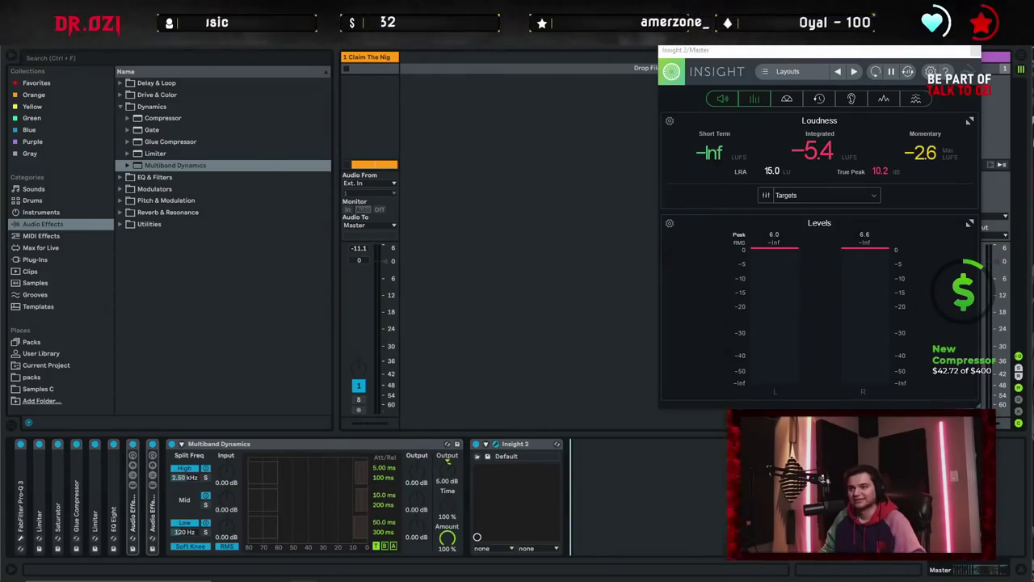
# Set Multiband Dynamics' three band inputs to -10 dB and their outputs to 10 dB, and play the track
pyautogui.press('space')
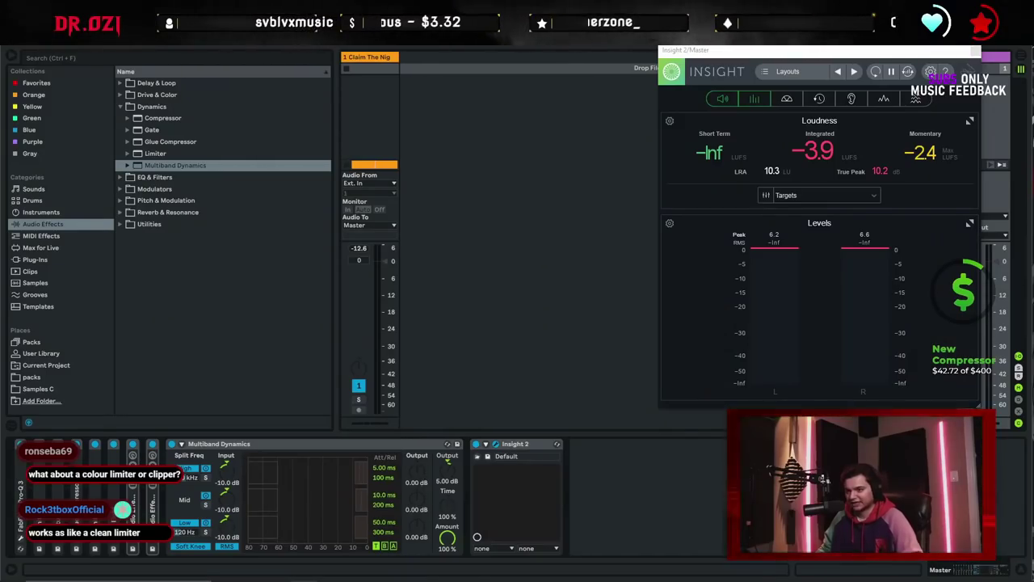
pyautogui.click(417, 471)
pyautogui.write('10')
pyautogui.click(417, 498)
pyautogui.write('10')
pyautogui.click(417, 526)
pyautogui.write('10')
pyautogui.press('Return')
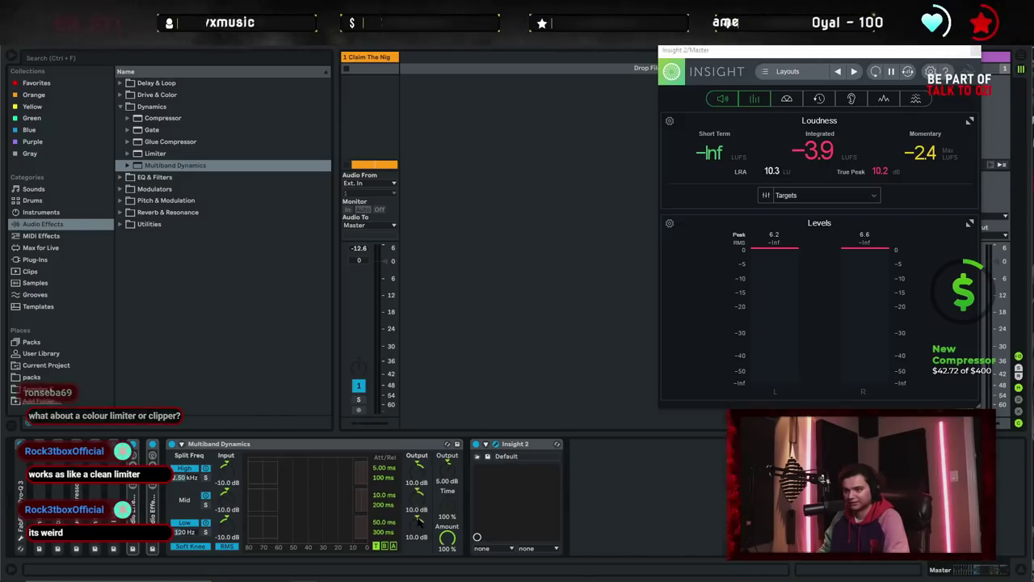
pyautogui.press('space')
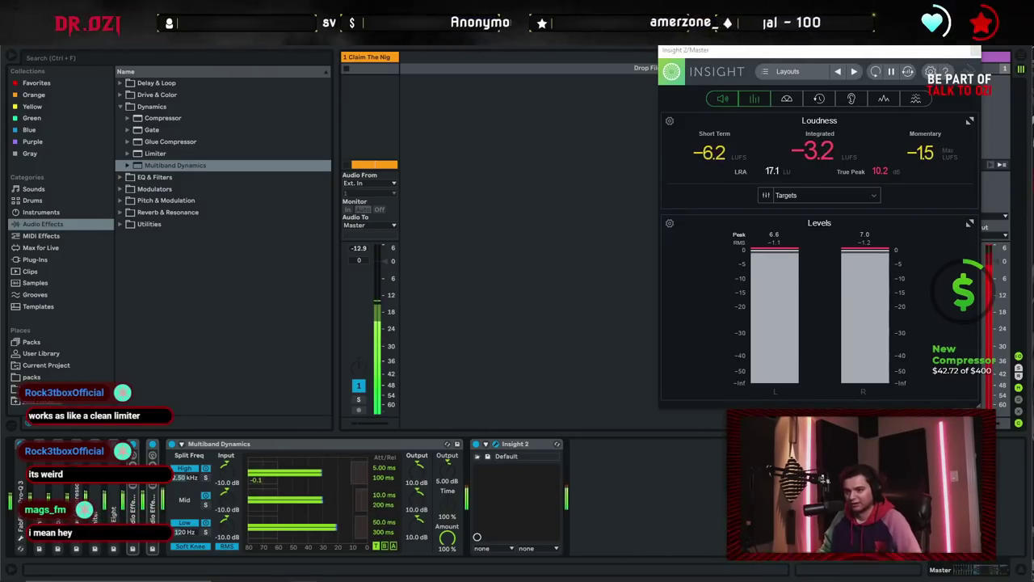